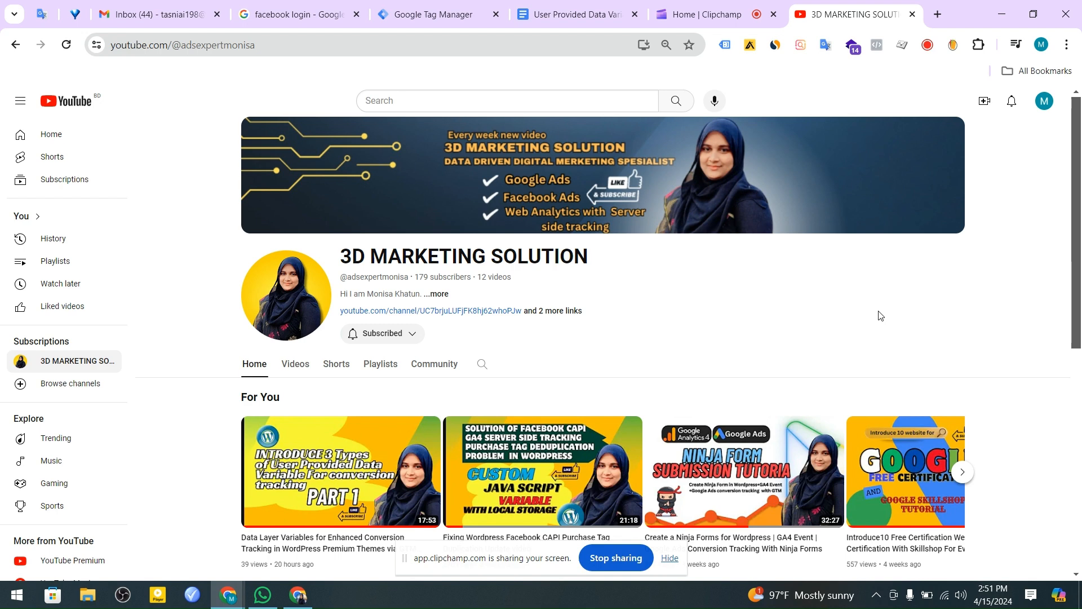
# - In Google Tag Manager, open the GTM-PVXPZQ78 web container and connect its preview mode to the site with the debug signal included
pyautogui.click(425, 10)
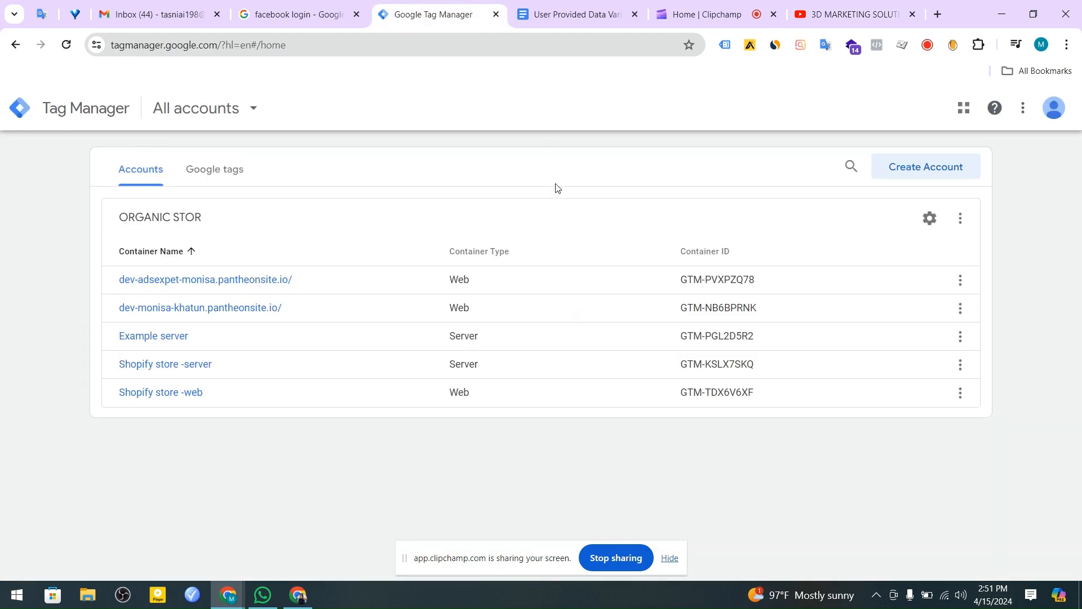
pyautogui.click(188, 282)
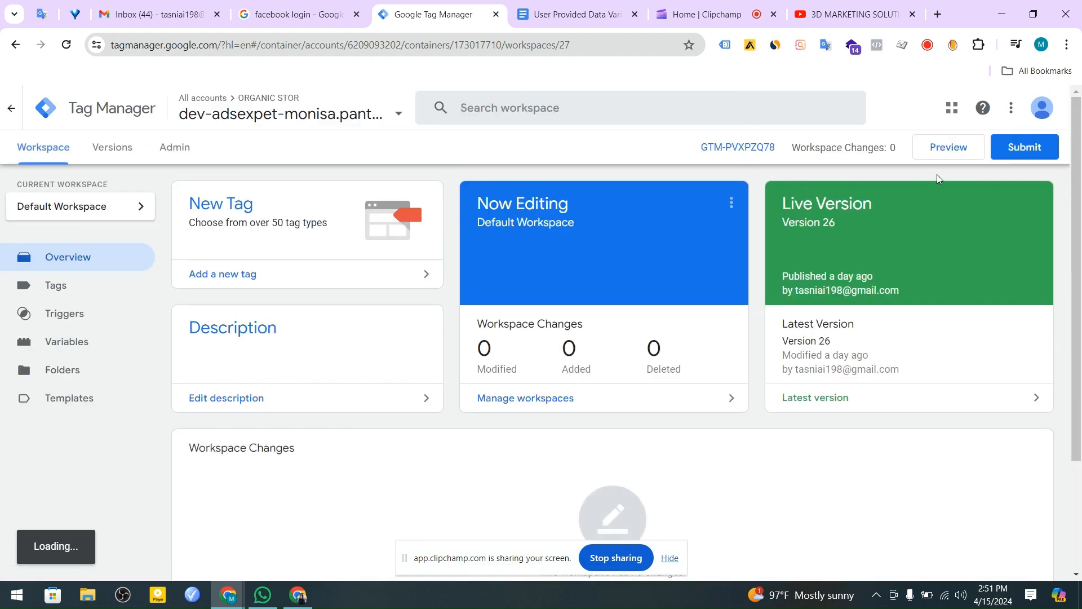
pyautogui.click(947, 158)
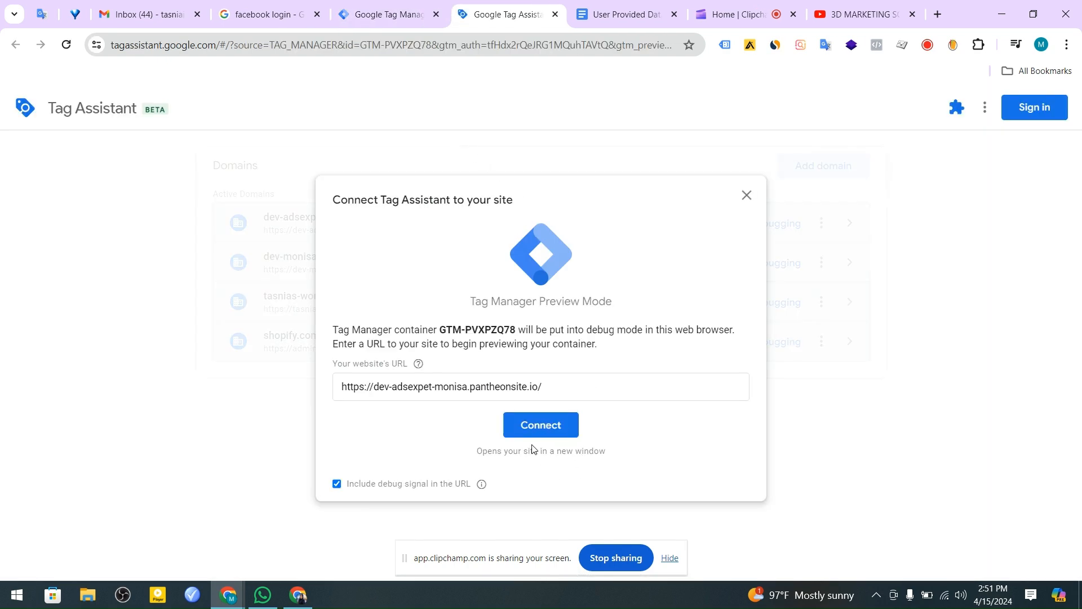
pyautogui.click(570, 420)
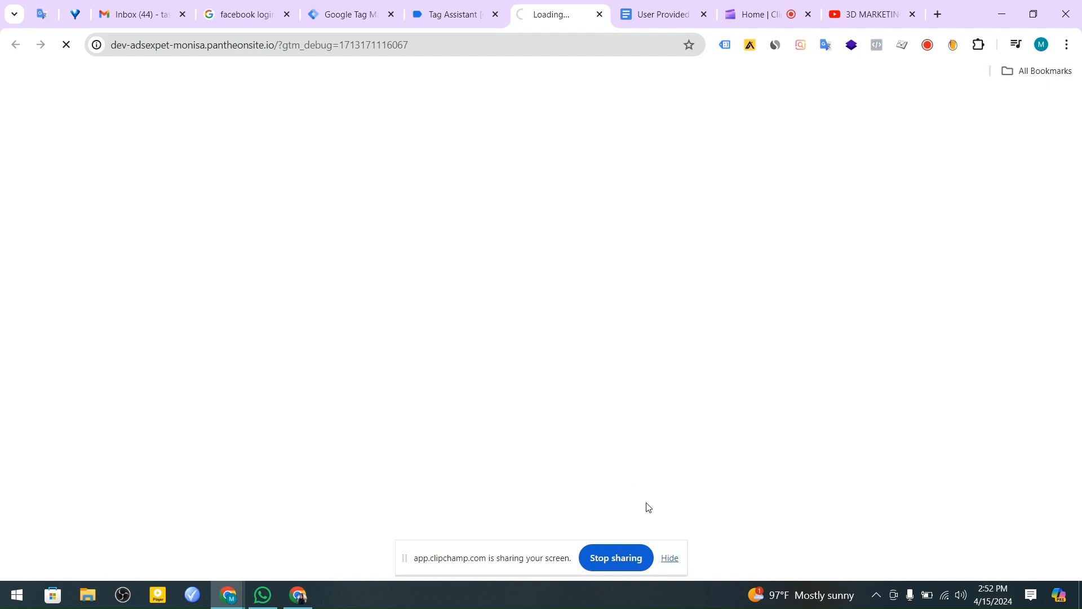
pyautogui.click(671, 560)
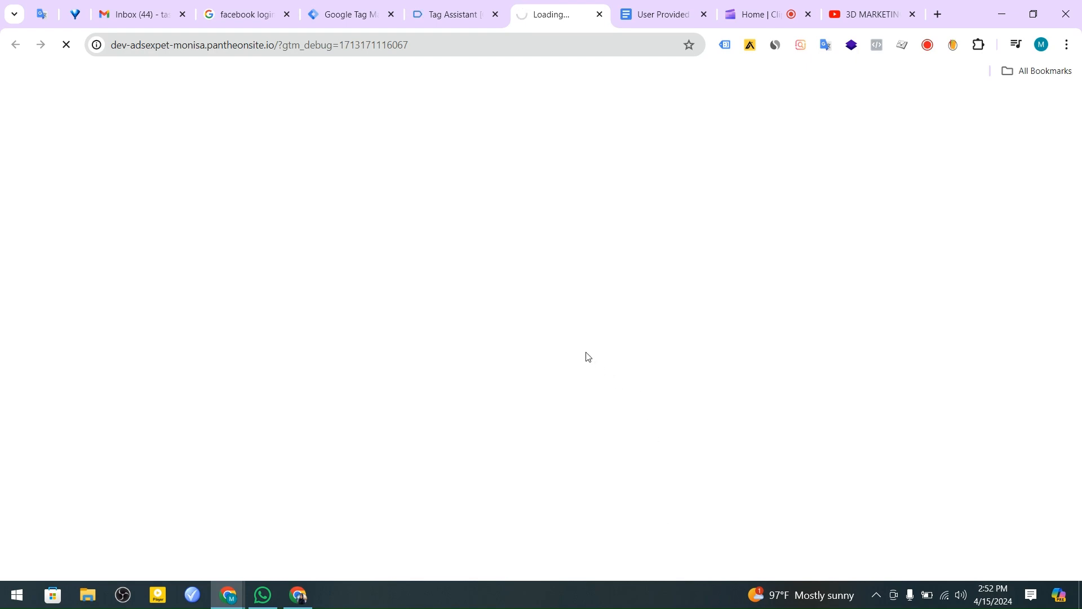
# - Add the Dark Brown Jeans from the featured products to the cart and proceed to checkout
pyautogui.scroll(-10, 554, 324)
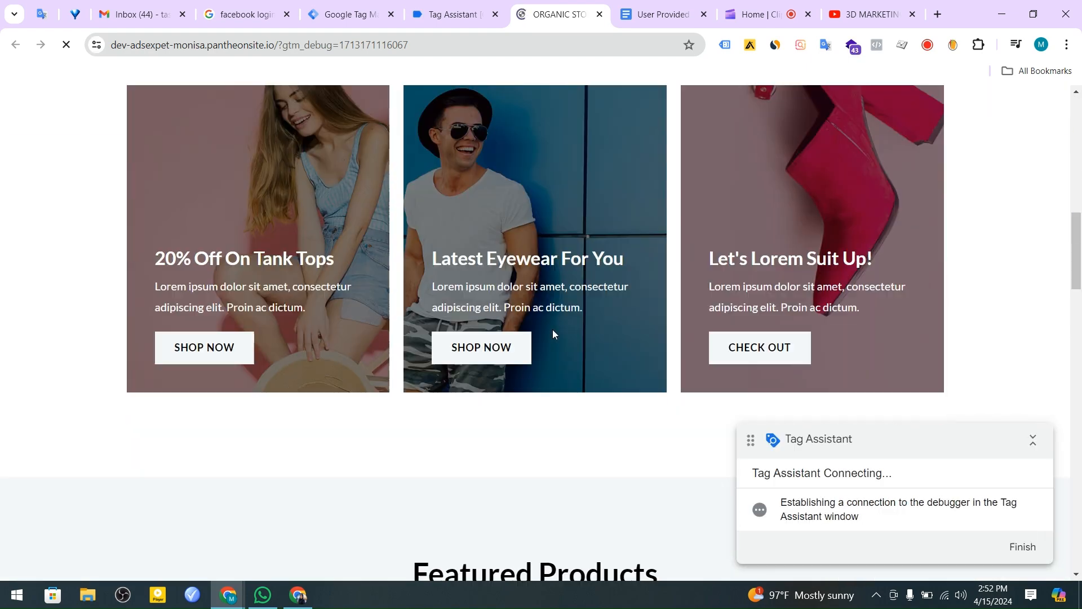
pyautogui.scroll(-9, 552, 333)
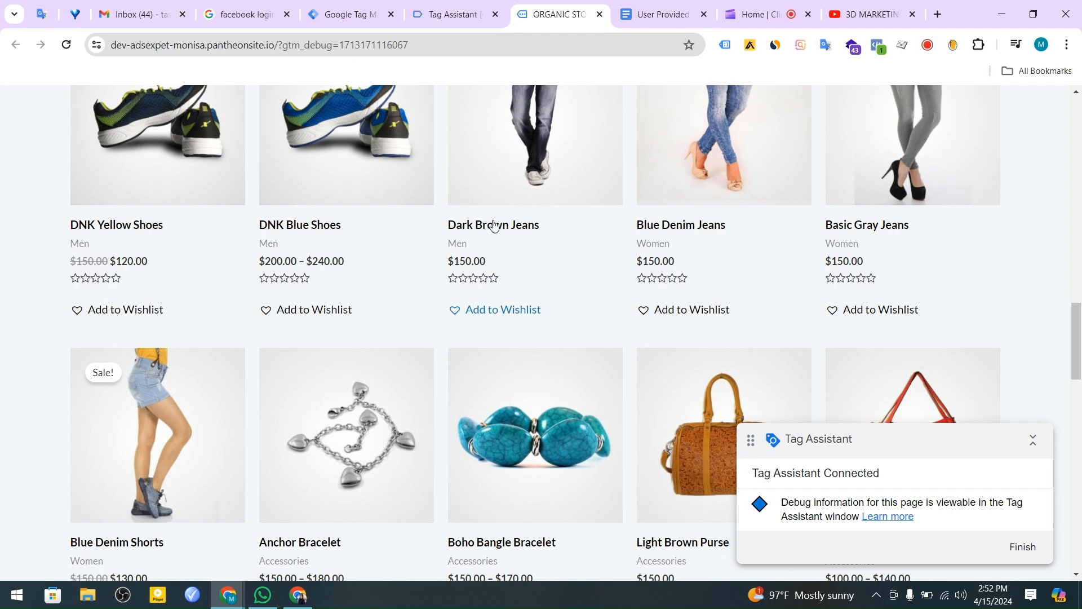
pyautogui.click(494, 230)
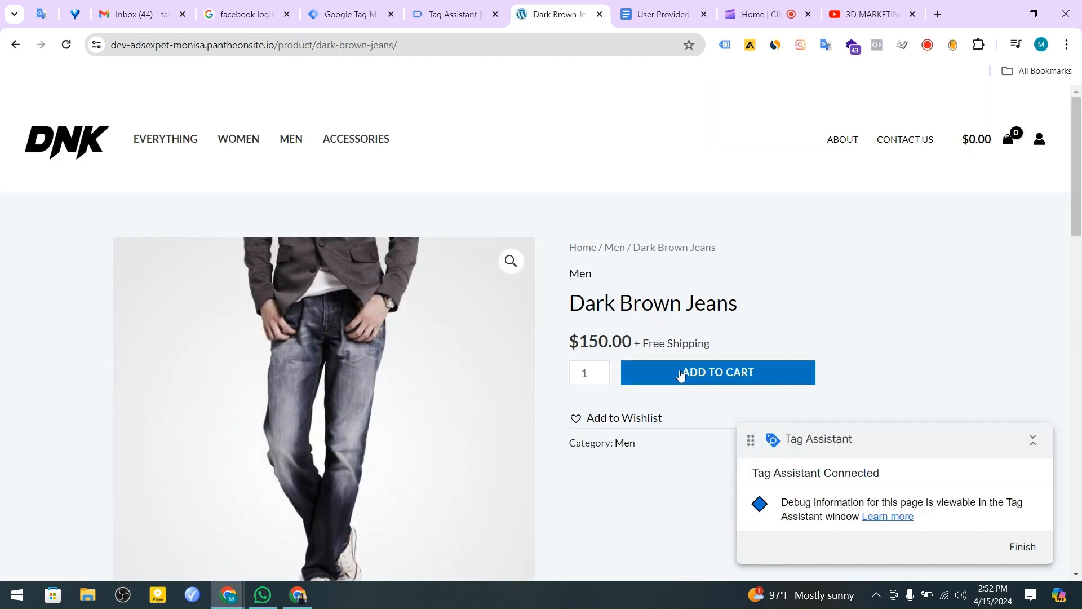
pyautogui.click(680, 374)
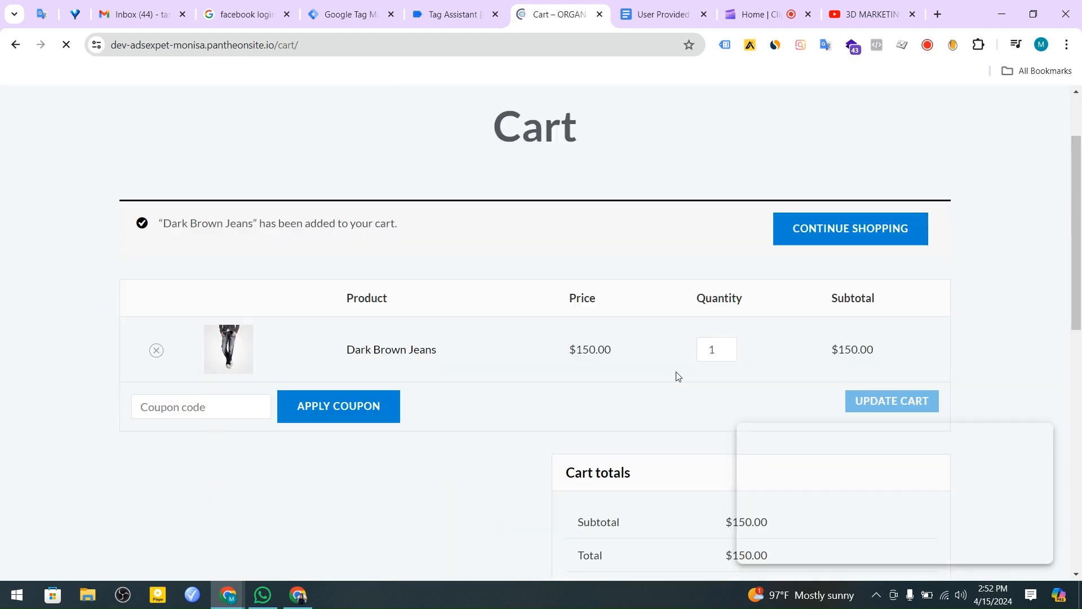
pyautogui.scroll(-7, 677, 376)
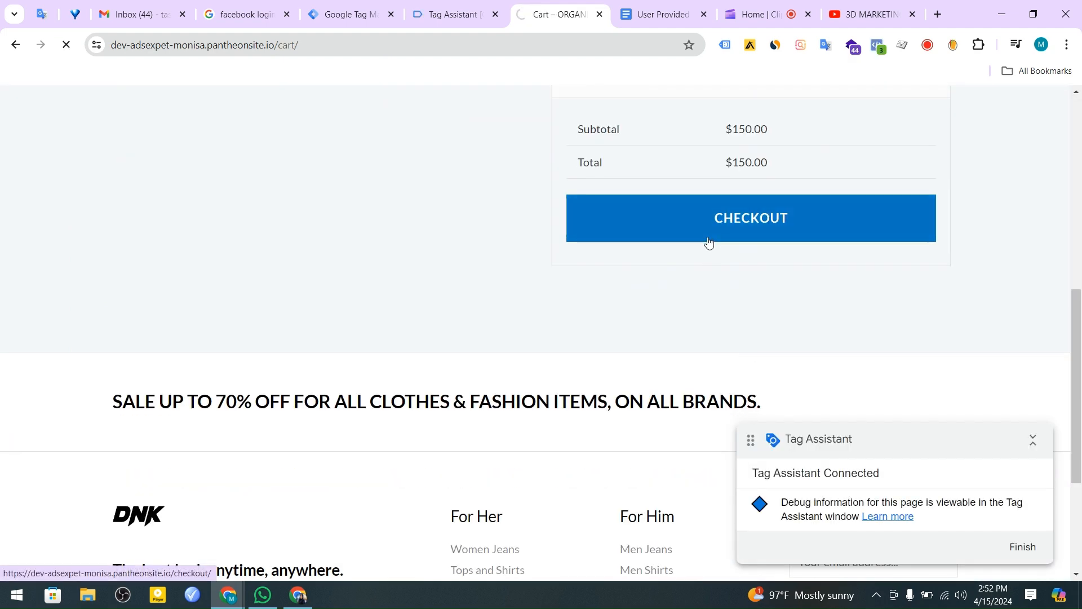
pyautogui.click(708, 238)
# - Fill in the customer's first and last name in the billing details, leaving the company name empty
pyautogui.scroll(-6, 705, 241)
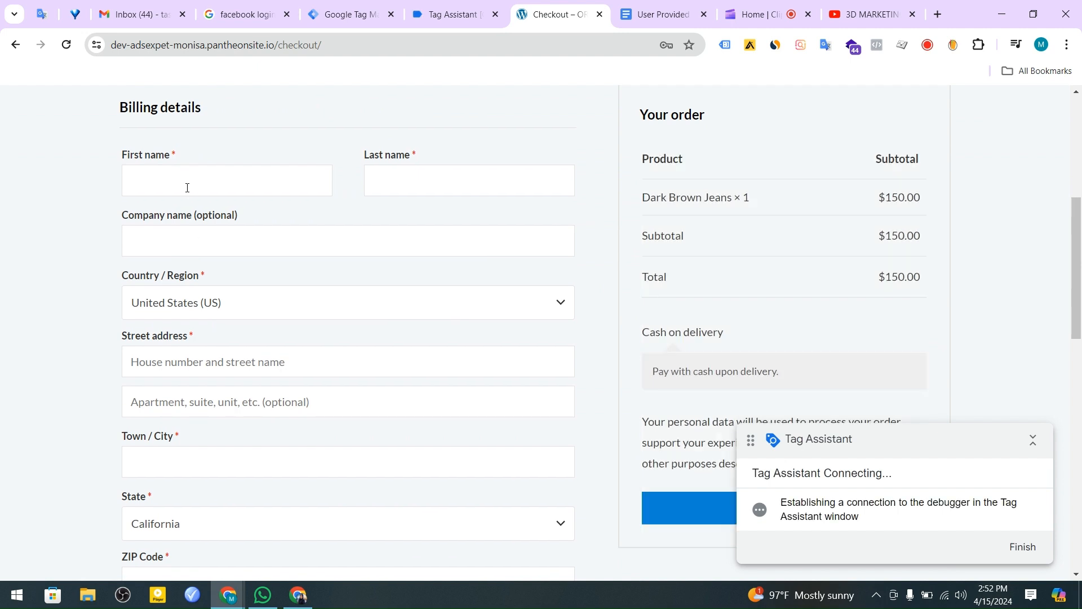
pyautogui.click(187, 188)
pyautogui.click(212, 217)
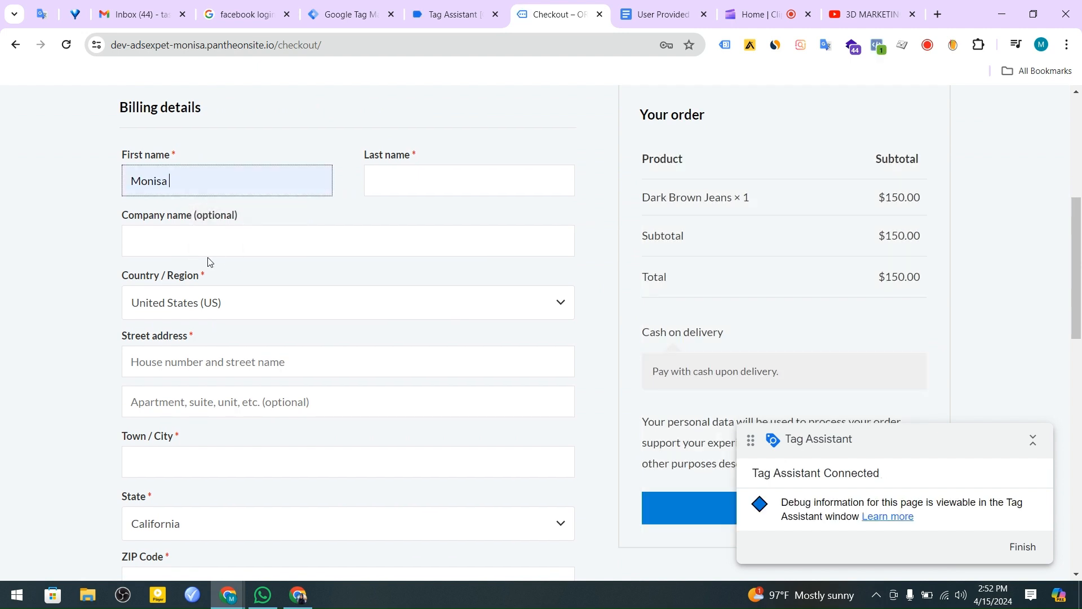
pyautogui.click(425, 190)
pyautogui.click(445, 221)
pyautogui.click(258, 238)
# - Set the billing country to Bangladesh, filtering the country list with "ban"
pyautogui.click(150, 304)
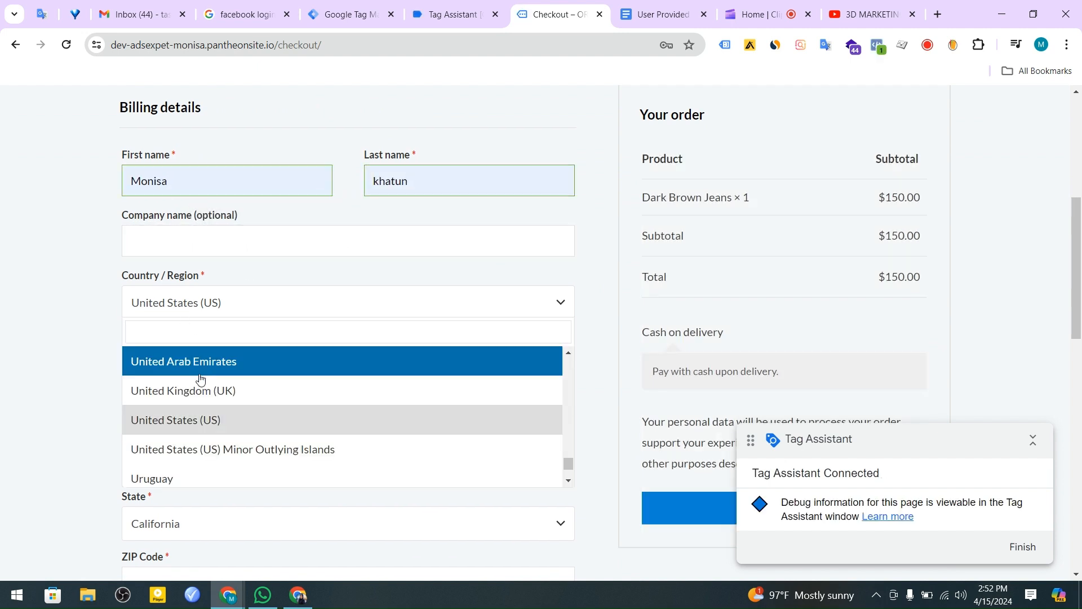
pyautogui.scroll(-5, 184, 428)
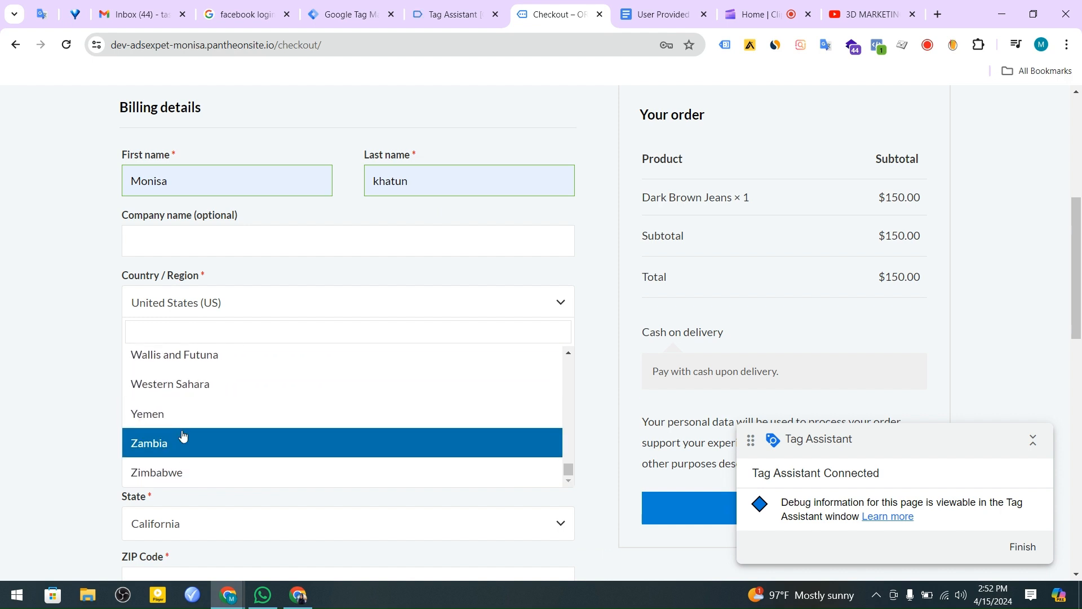
pyautogui.scroll(20, 182, 417)
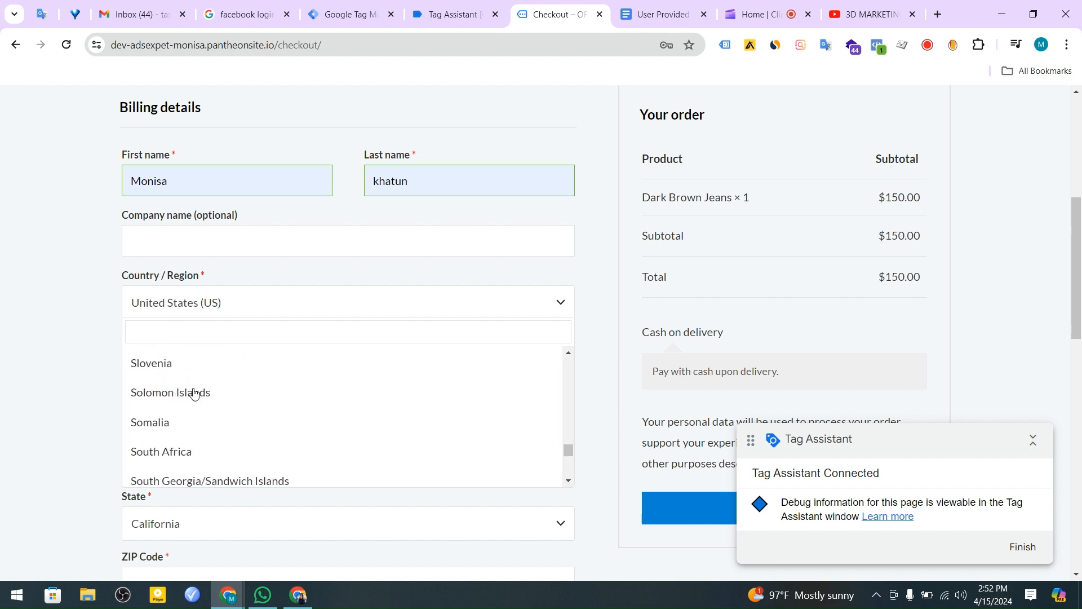
pyautogui.scroll(15, 194, 392)
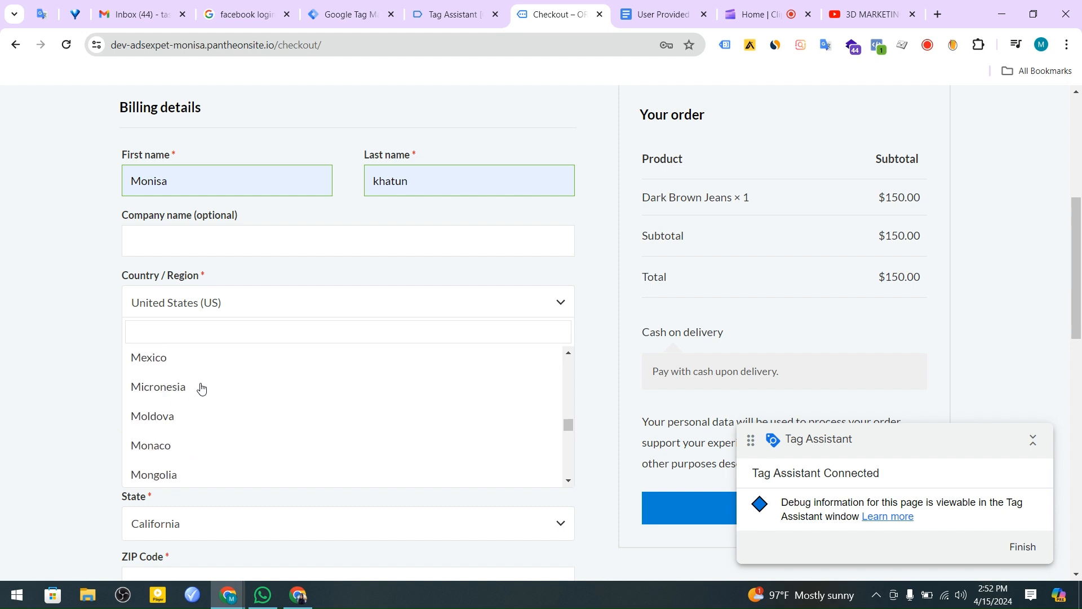
pyautogui.scroll(15, 203, 388)
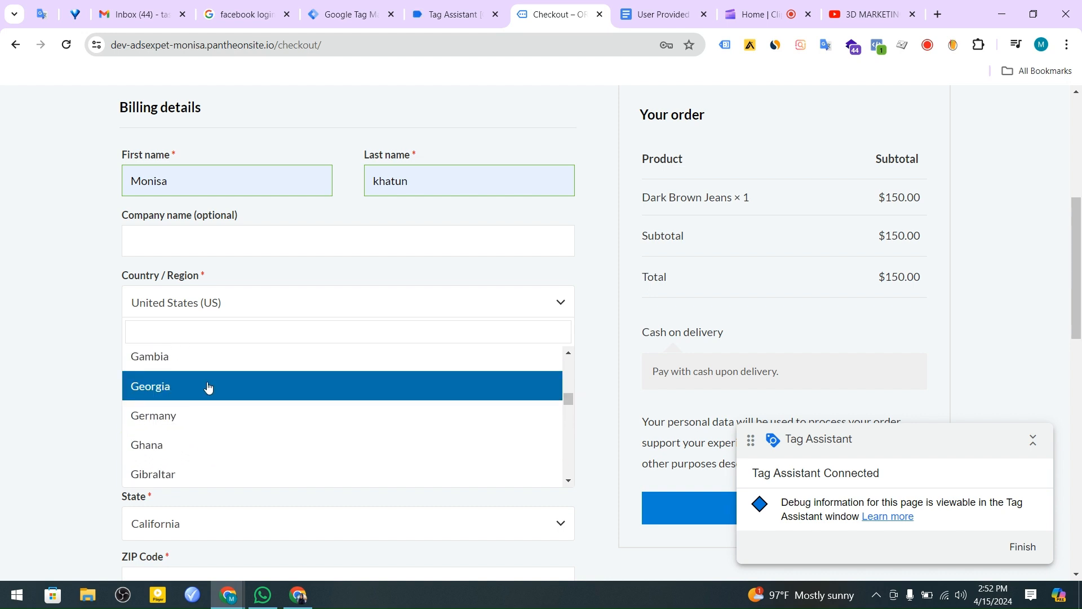
pyautogui.scroll(14, 197, 383)
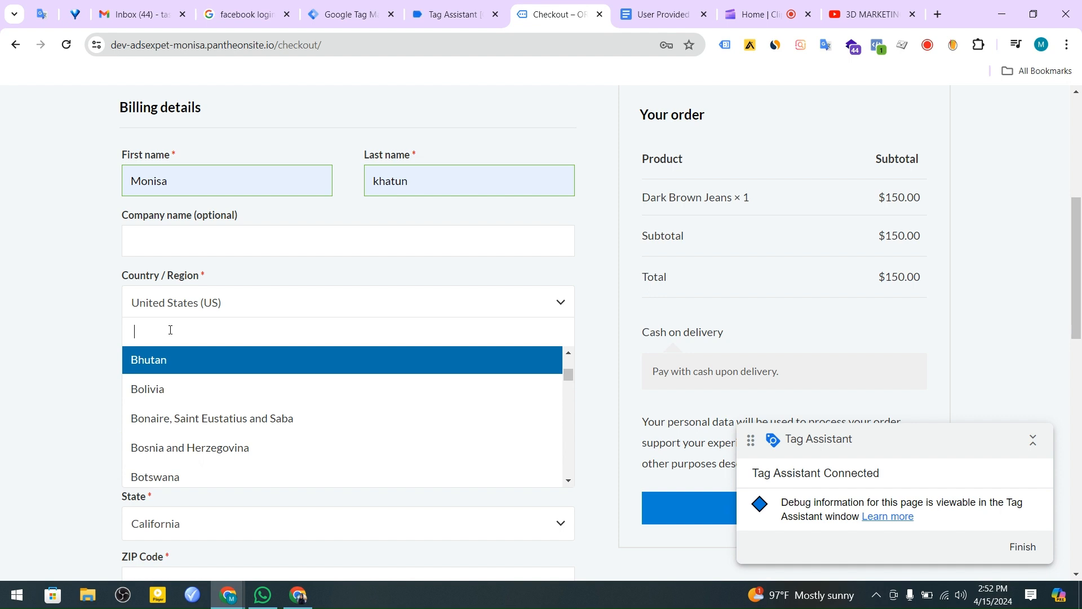
pyautogui.write('ban')
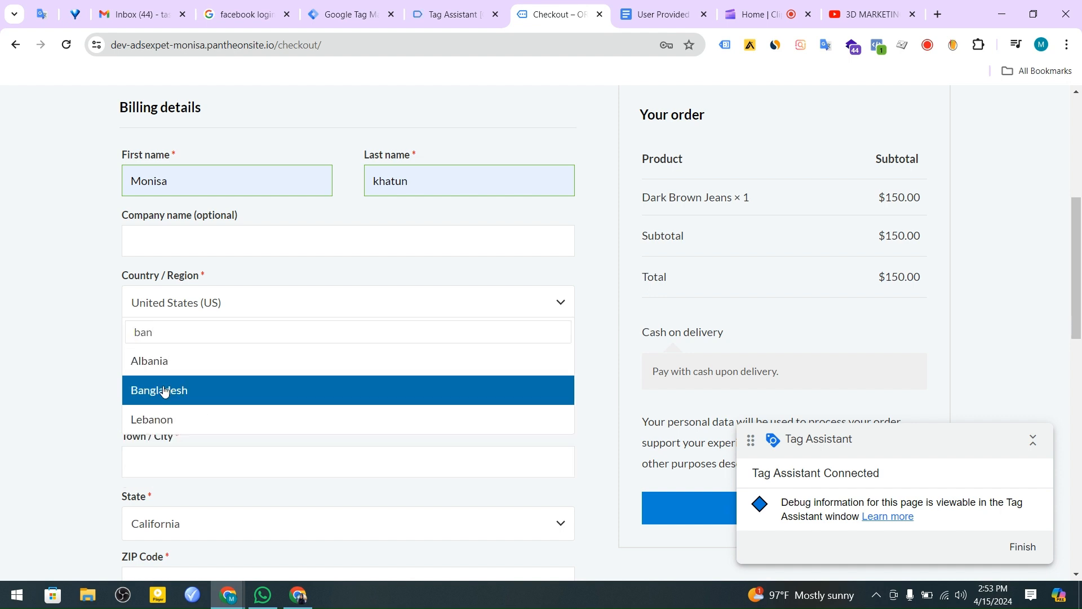
pyautogui.click(141, 389)
# - Fill in the customer's street address and town with the saved entries, and choose Bandarban as the district
pyautogui.scroll(-1, 259, 393)
pyautogui.click(207, 293)
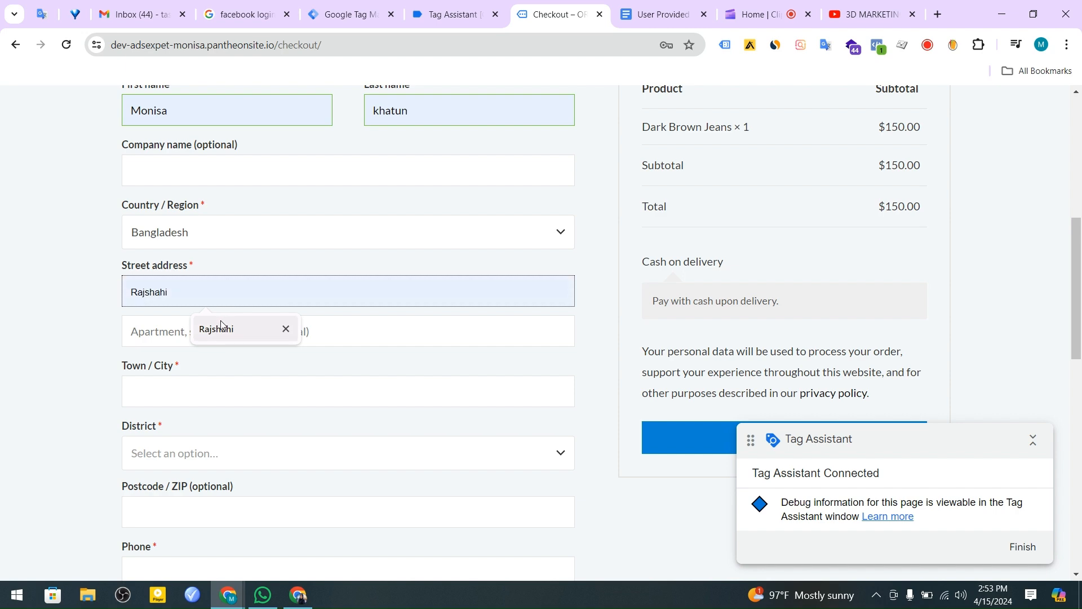
pyautogui.click(216, 328)
pyautogui.scroll(-2, 236, 360)
pyautogui.click(209, 251)
pyautogui.click(217, 288)
pyautogui.click(186, 315)
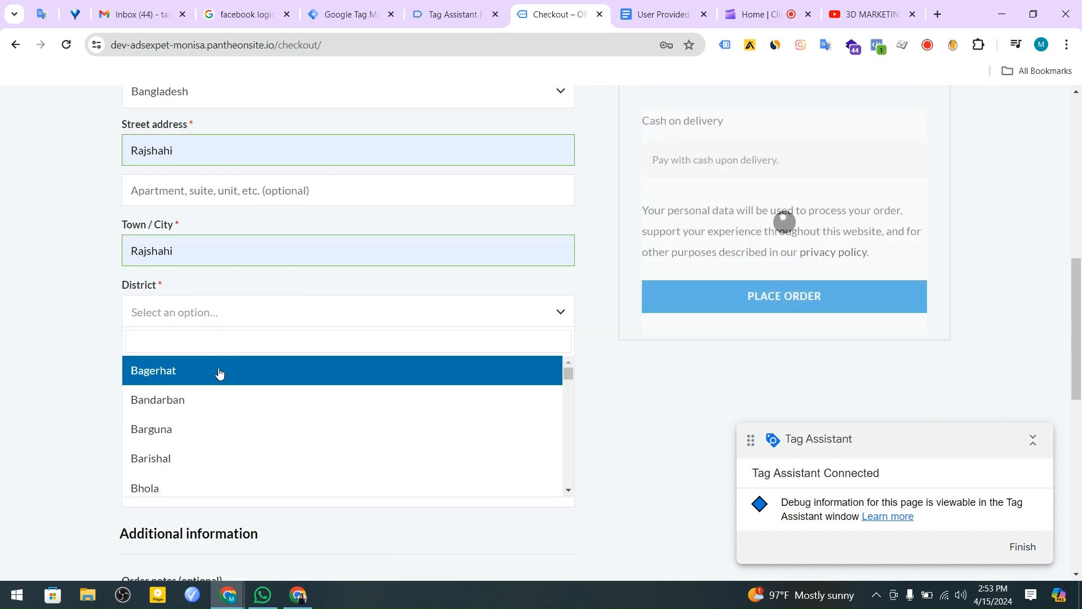
pyautogui.click(197, 396)
# - Fill in the customer's postcode, phone number and email address with the saved entries
pyautogui.scroll(-2, 193, 415)
pyautogui.click(165, 302)
pyautogui.click(208, 338)
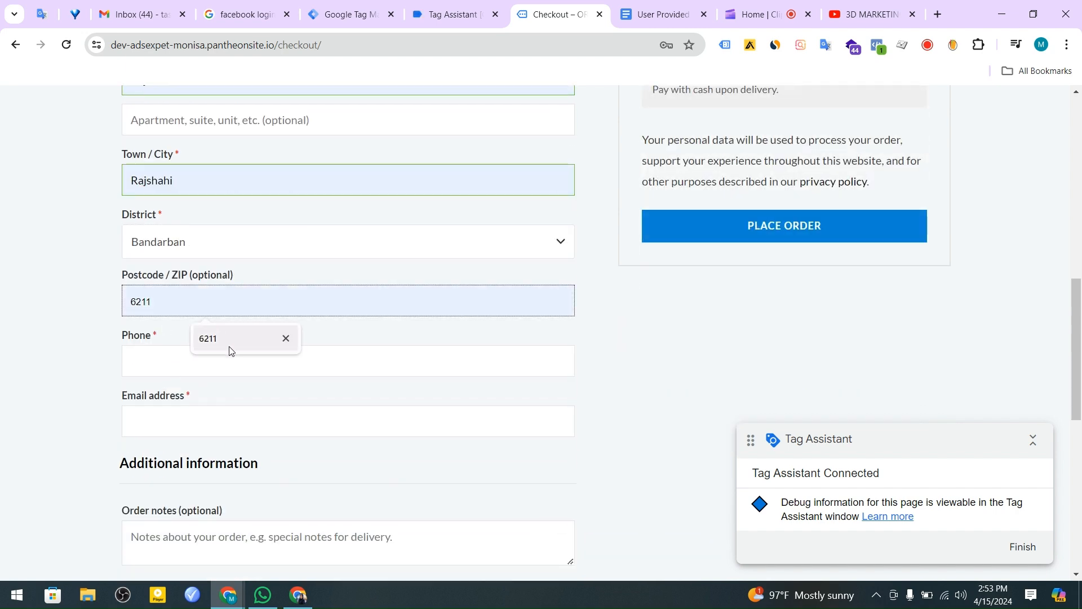
pyautogui.click(135, 360)
pyautogui.click(226, 396)
pyautogui.click(169, 418)
pyautogui.click(225, 459)
# - Place the cash-on-delivery order and decline the browser's offer to save the address
pyautogui.scroll(-2, 279, 370)
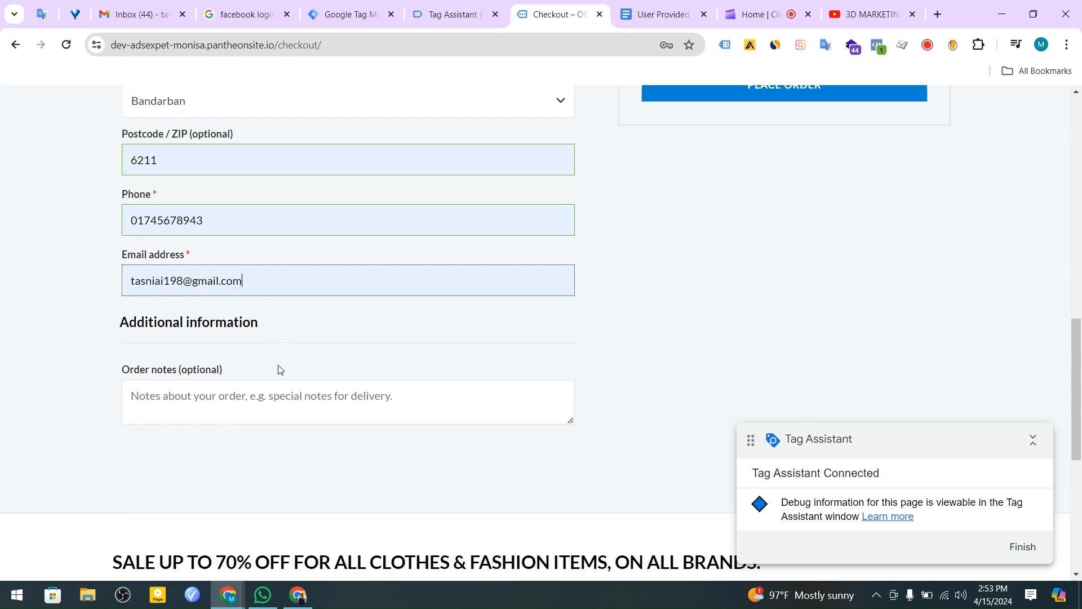
pyautogui.scroll(6, 257, 390)
pyautogui.scroll(-3, 744, 299)
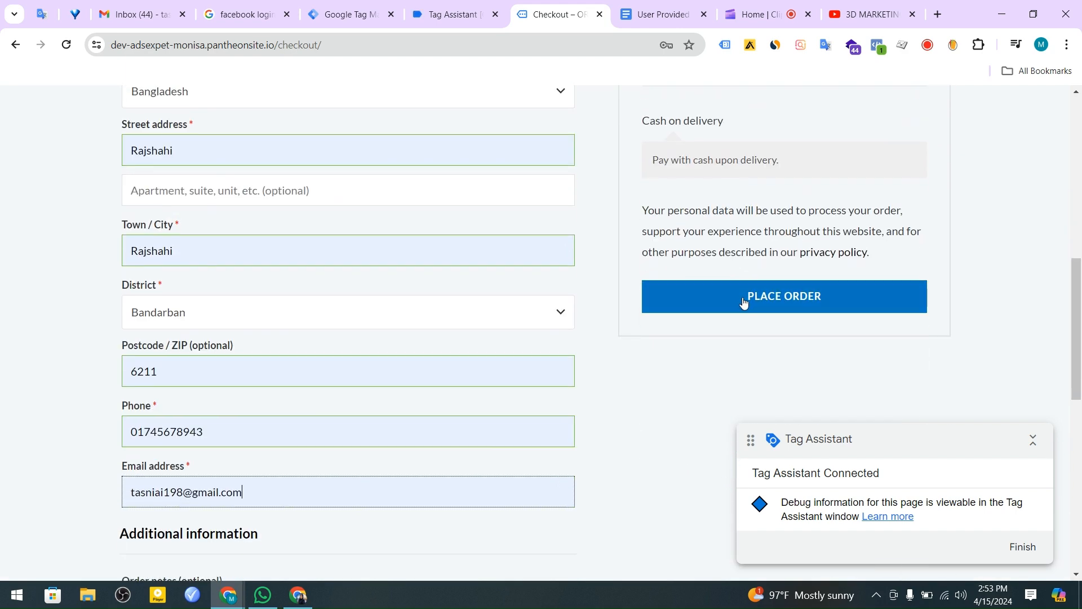
pyautogui.click(744, 297)
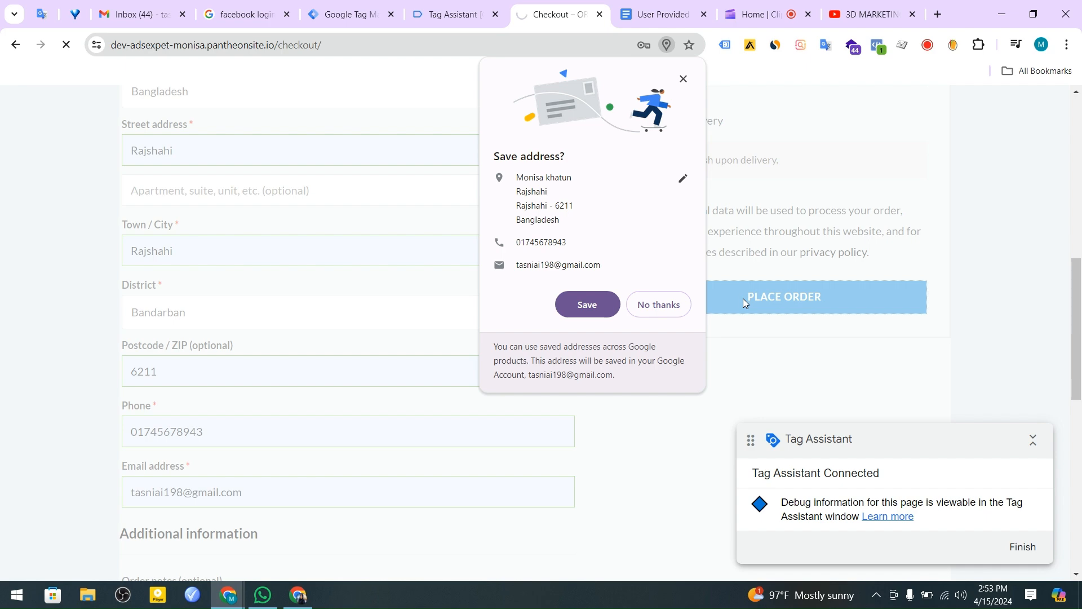
pyautogui.click(659, 305)
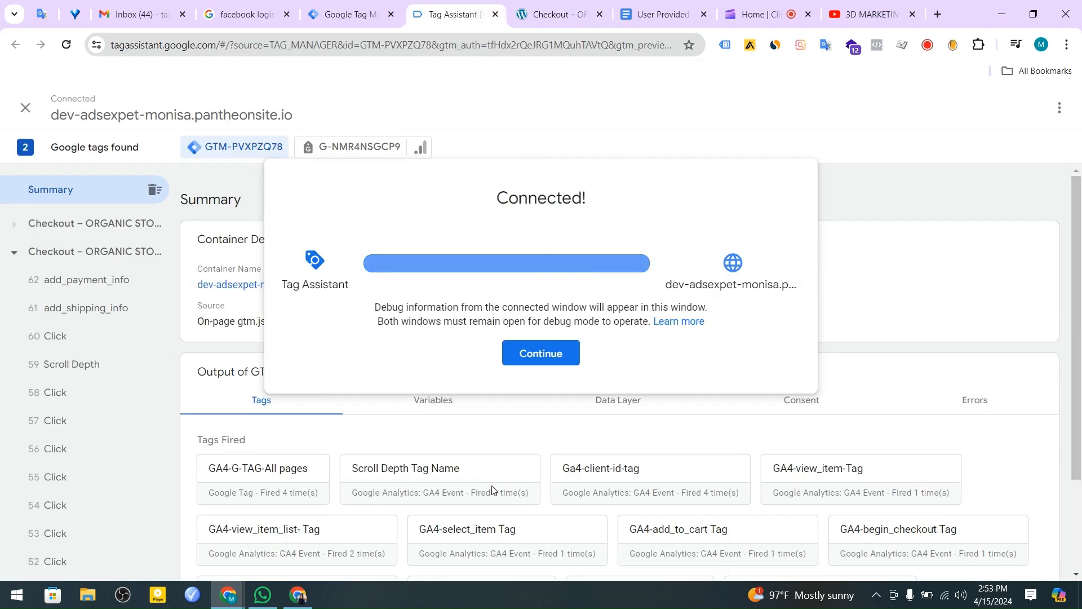
# - In Tag Assistant, dismiss the connection notice and open the data layer of the purchase event
pyautogui.click(541, 354)
pyautogui.scroll(-4, 256, 339)
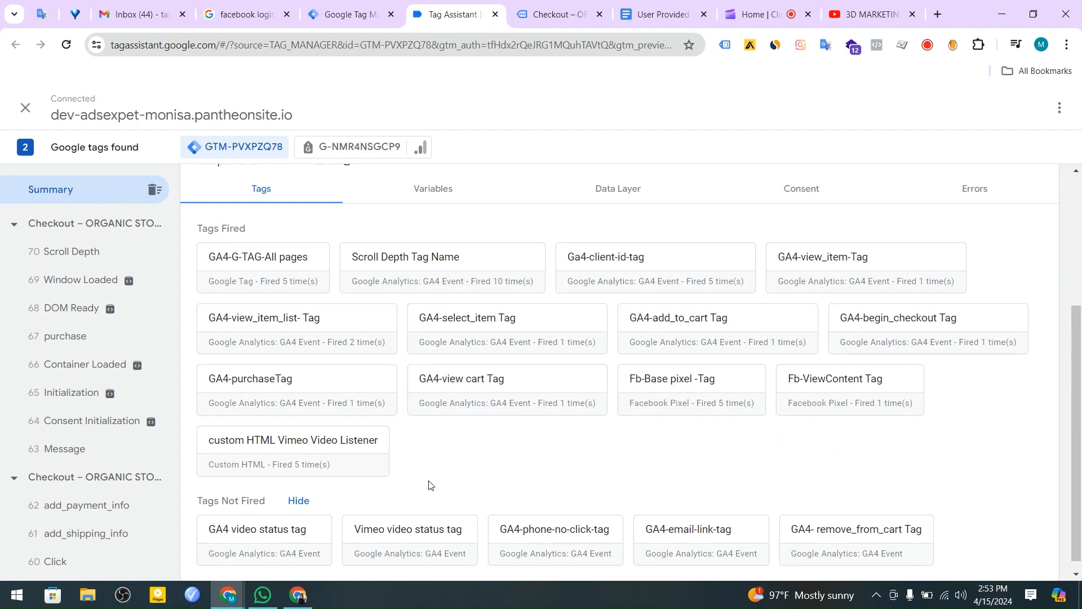
pyautogui.click(59, 337)
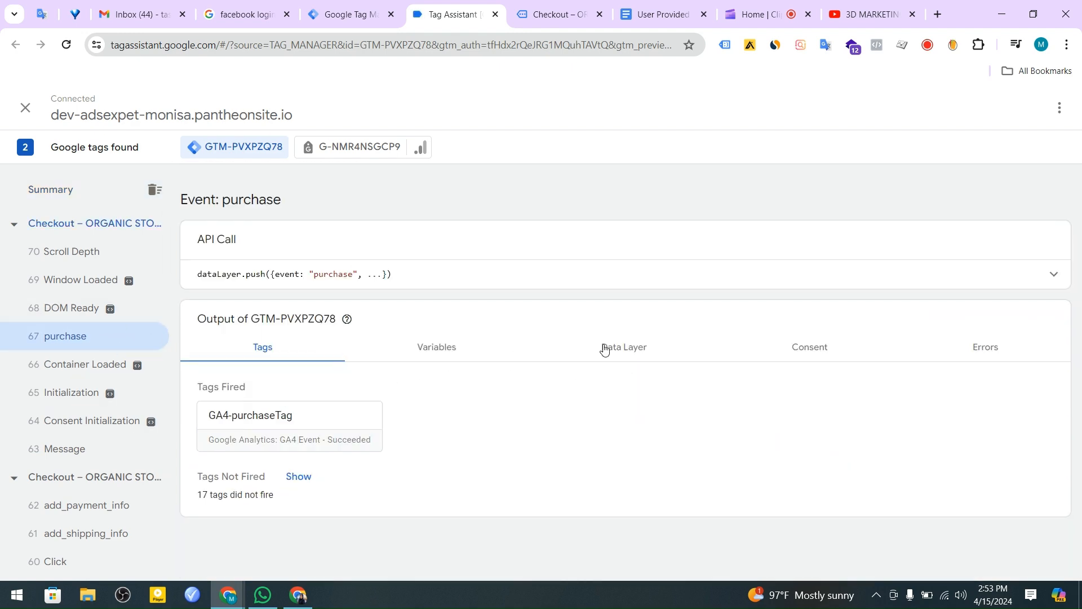
pyautogui.click(603, 347)
# - Look through the purchase event's data layer values for the customer, order, billing and item data
pyautogui.scroll(-3, 489, 396)
pyautogui.scroll(-17, 489, 397)
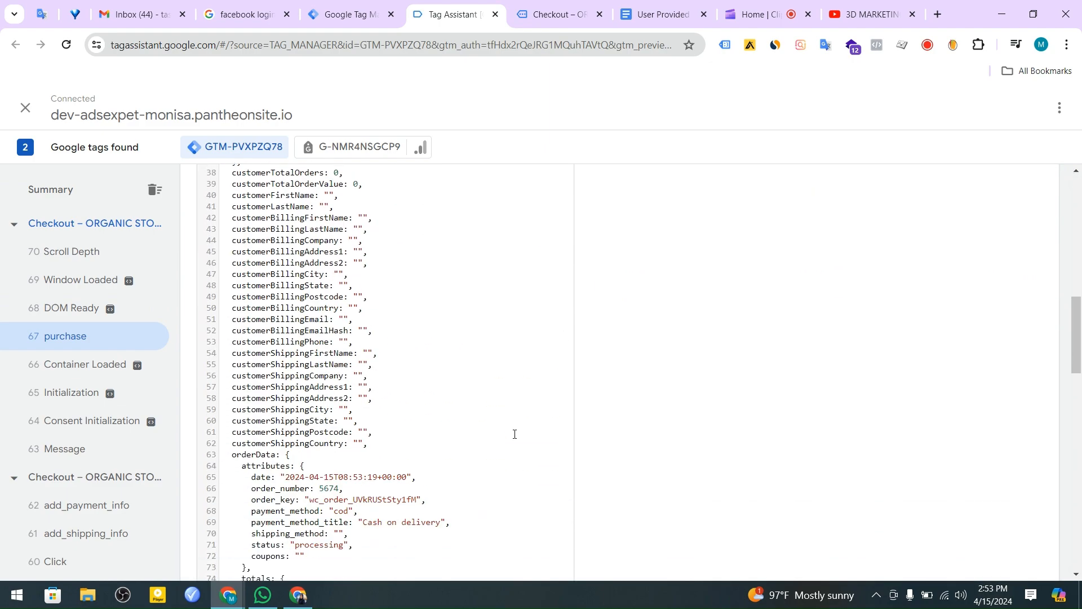
pyautogui.scroll(-9, 515, 434)
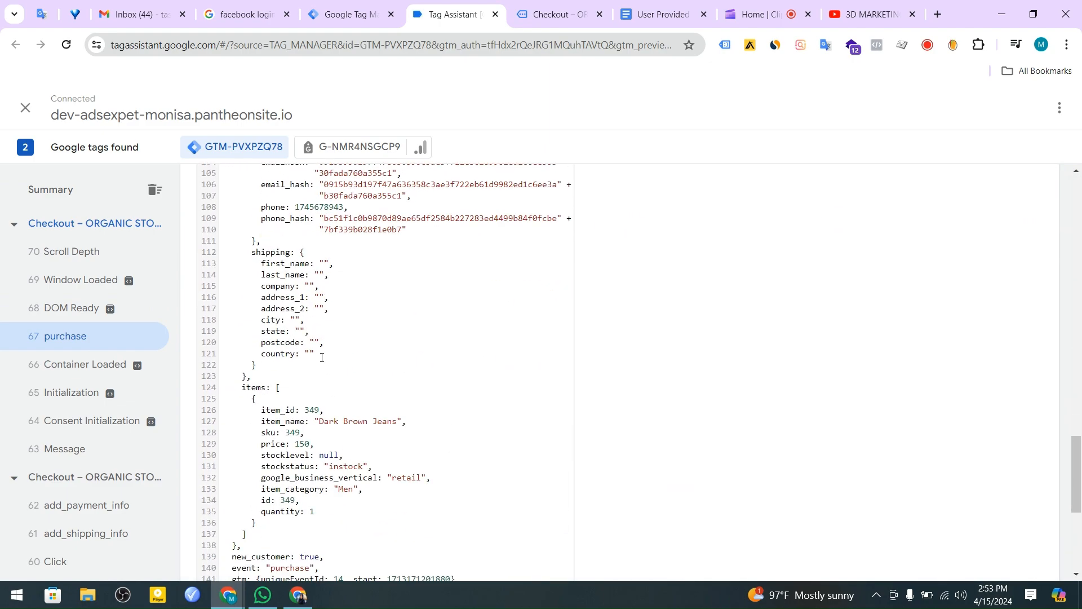
pyautogui.scroll(10, 325, 342)
pyautogui.scroll(18, 325, 341)
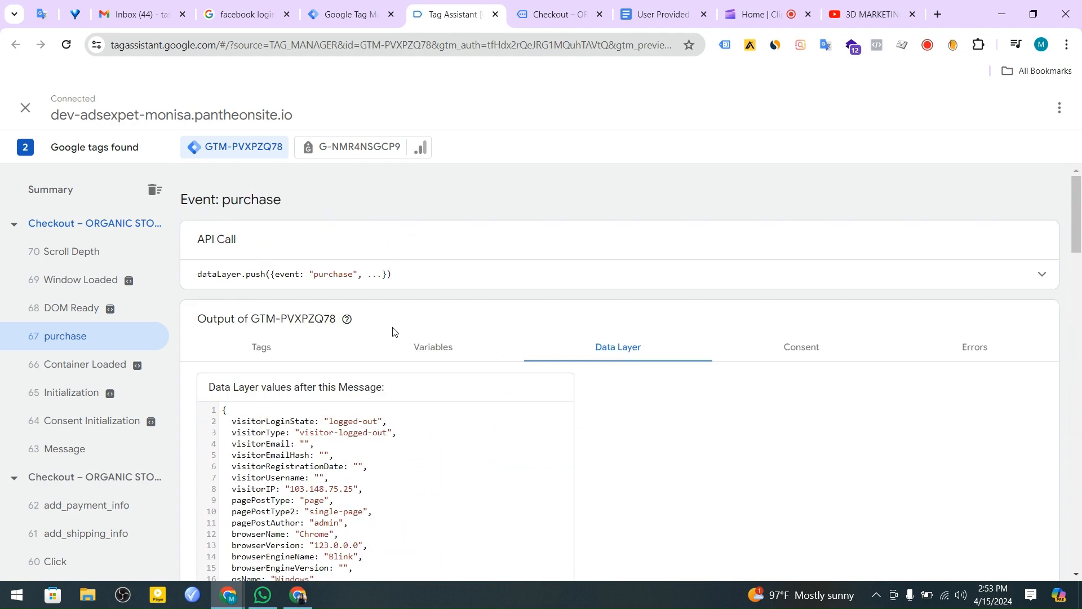
# - Highlight the customer billing and shipping fields in the purchase data layer, starting at customerTotalOrders, to examine their values
pyautogui.scroll(-10, 394, 328)
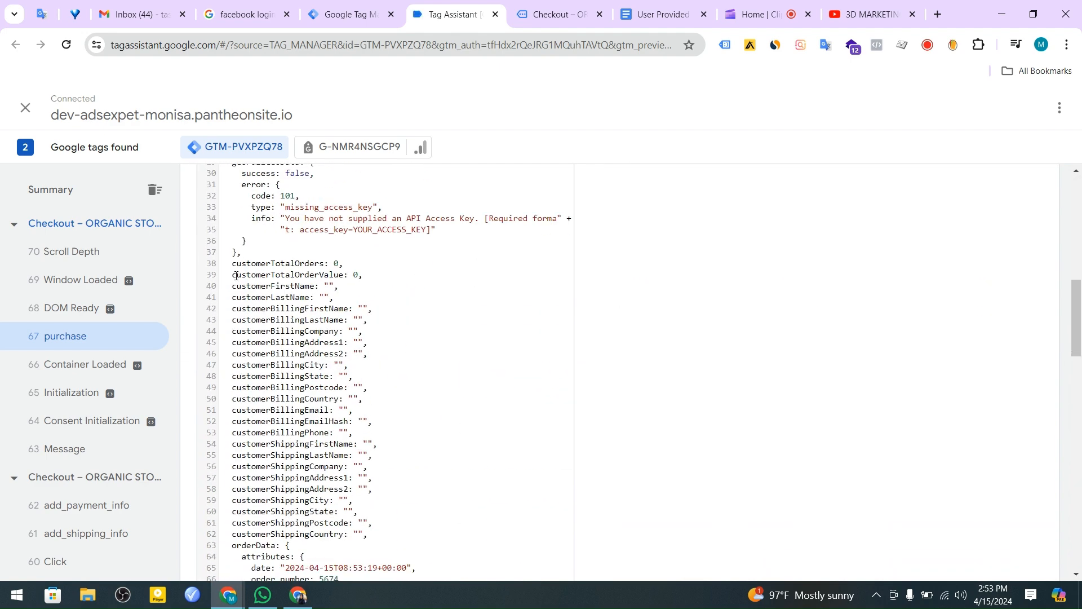
pyautogui.moveTo(230, 264); pyautogui.dragTo(420, 536)
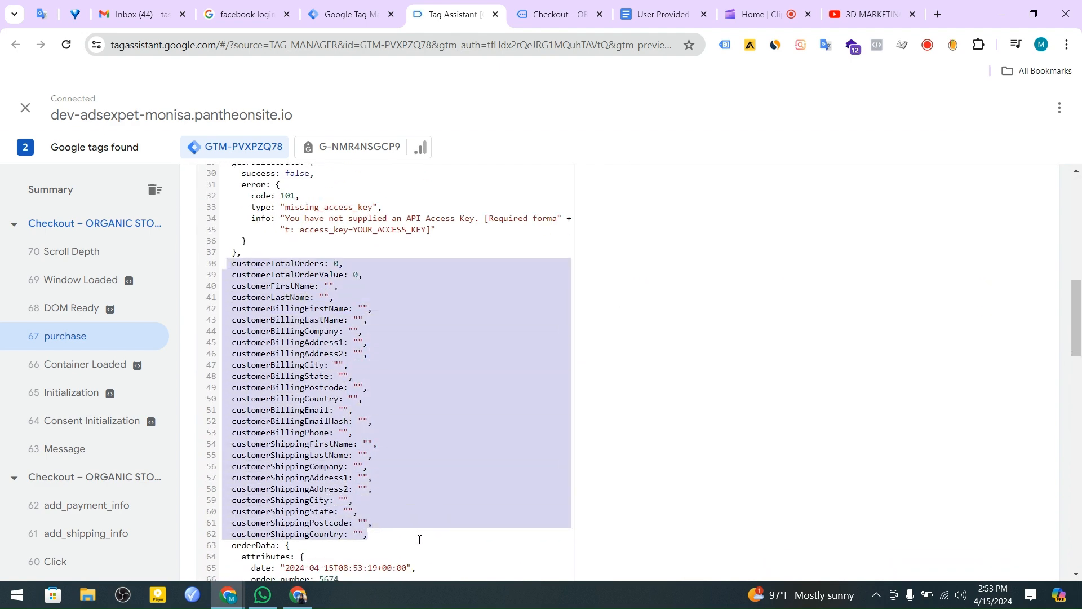
pyautogui.scroll(-3, 420, 451)
pyautogui.click(415, 440)
pyautogui.scroll(4, 393, 445)
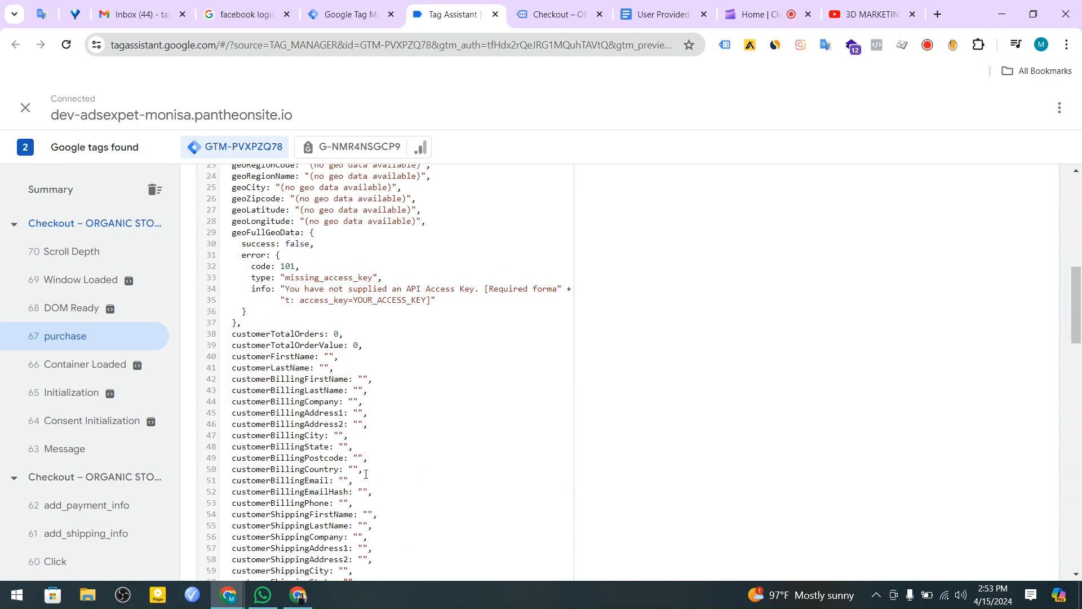
pyautogui.scroll(-1, 371, 469)
pyautogui.moveTo(377, 443); pyautogui.dragTo(211, 271)
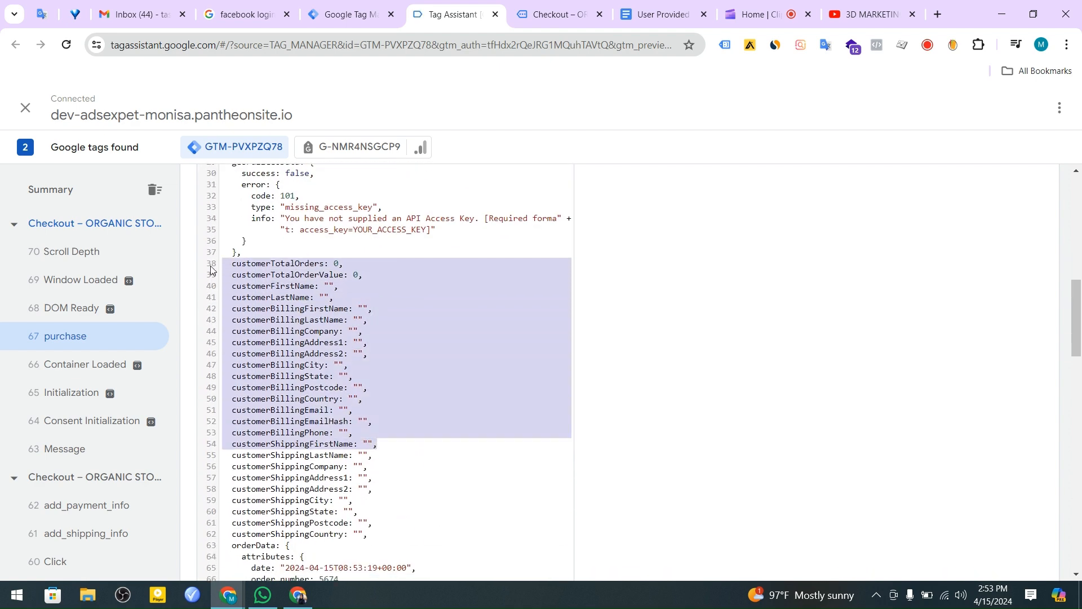
# - Look through the orderData and customer billing sections of the purchase event's data layer
pyautogui.click(454, 542)
pyautogui.scroll(-5, 442, 451)
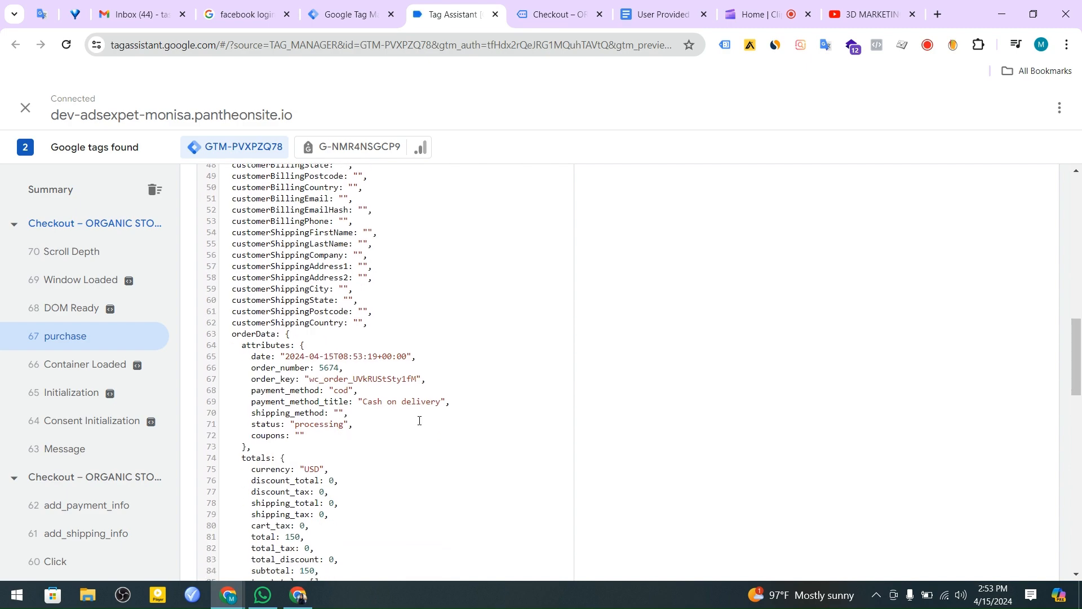
pyautogui.scroll(-2, 415, 302)
pyautogui.scroll(3, 415, 302)
pyautogui.scroll(-4, 368, 430)
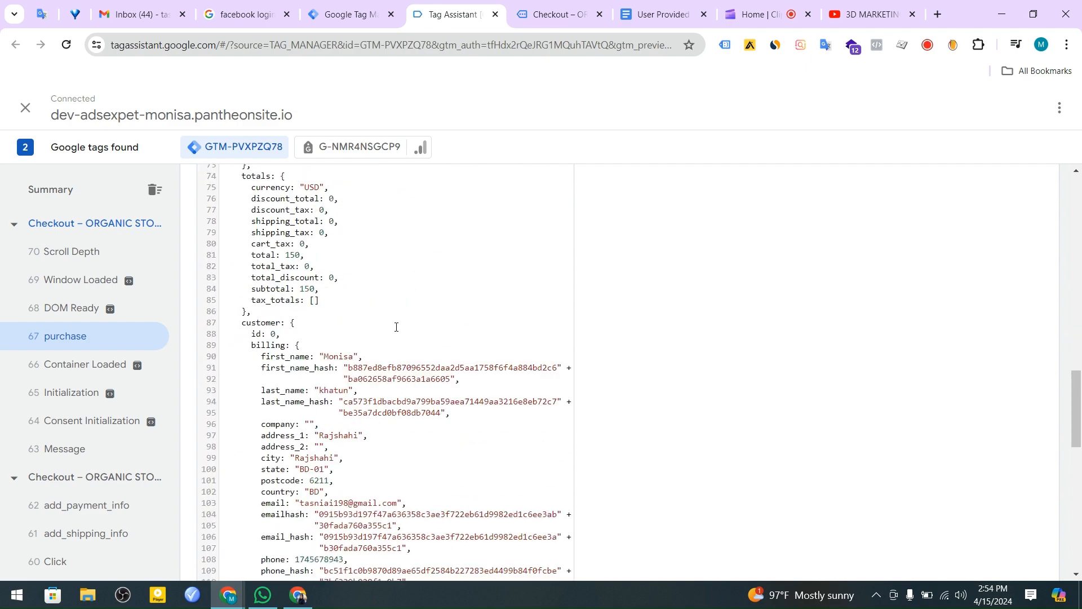
pyautogui.scroll(8, 367, 430)
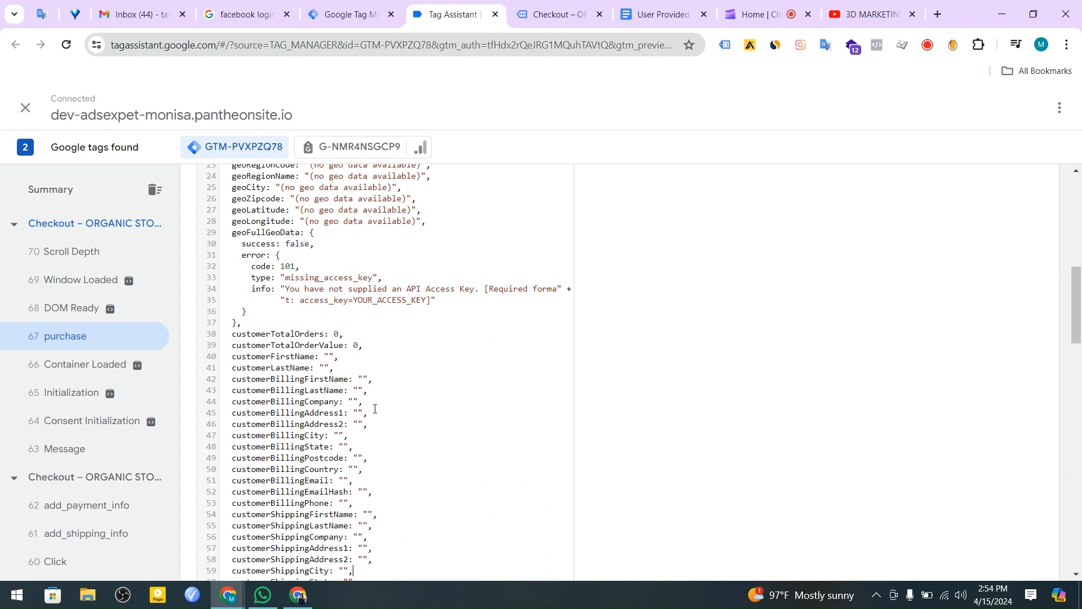
# - Highlight the top-level customer fields and the orderData key, and examine the nested customer billing data in the purchase data layer
pyautogui.moveTo(228, 264); pyautogui.dragTo(468, 451)
pyautogui.scroll(-5, 468, 440)
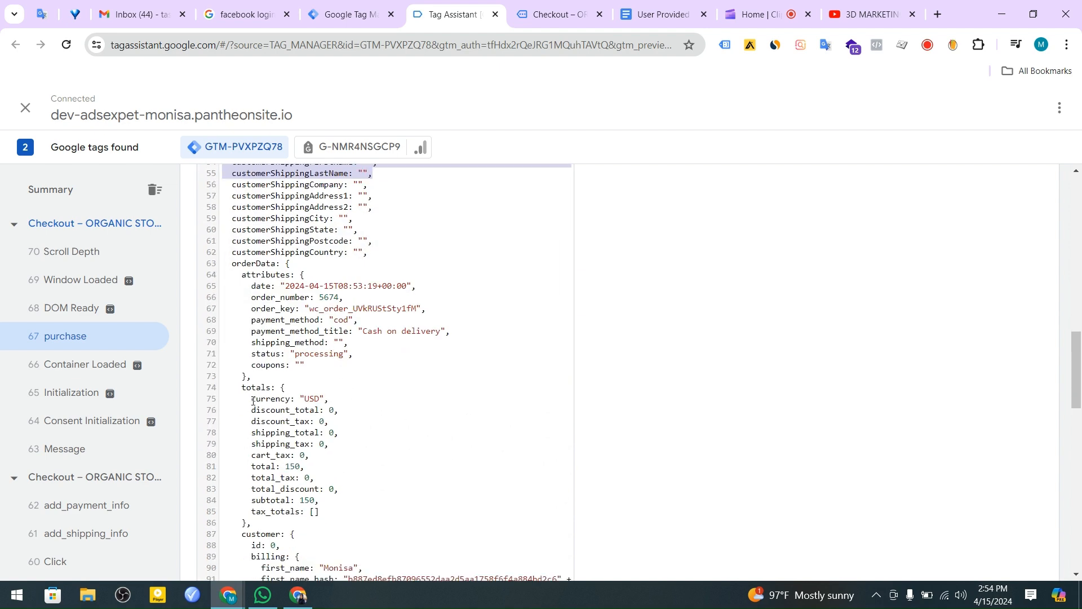
pyautogui.moveTo(224, 265); pyautogui.dragTo(293, 277)
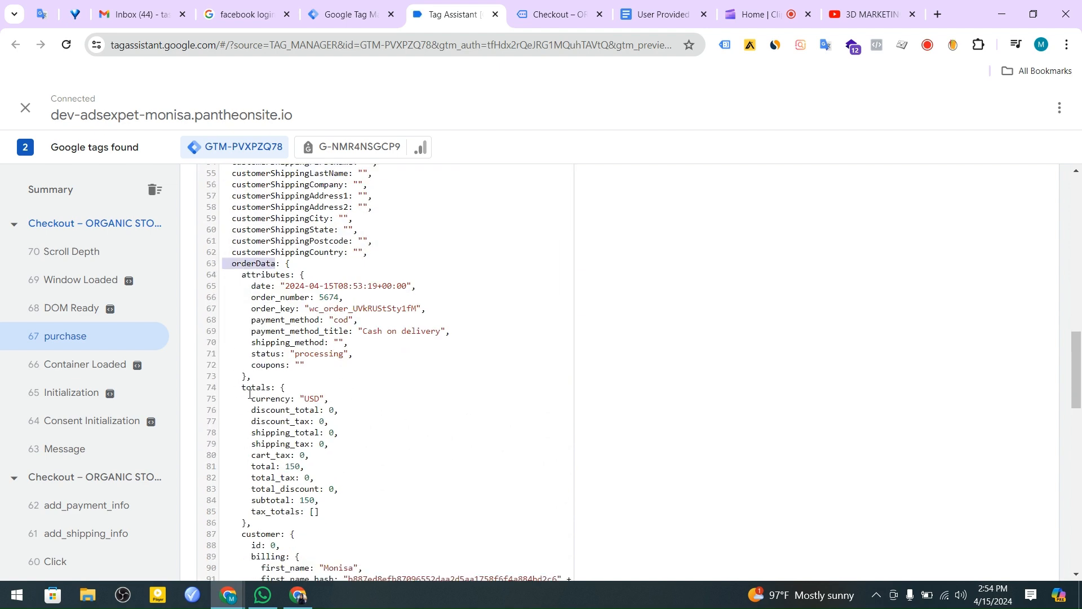
pyautogui.scroll(-5, 250, 394)
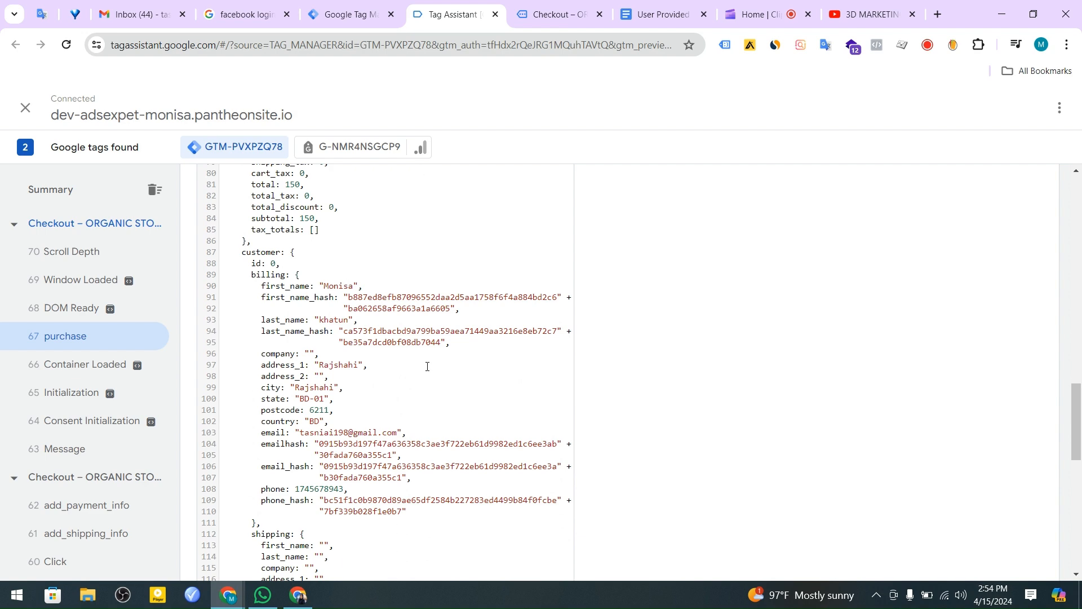
# - Recheck the top-level customer fields in the purchase data layer, highlighting the customerBillingFirstName and customerBillingLastName values
pyautogui.scroll(15, 426, 366)
pyautogui.scroll(-5, 459, 379)
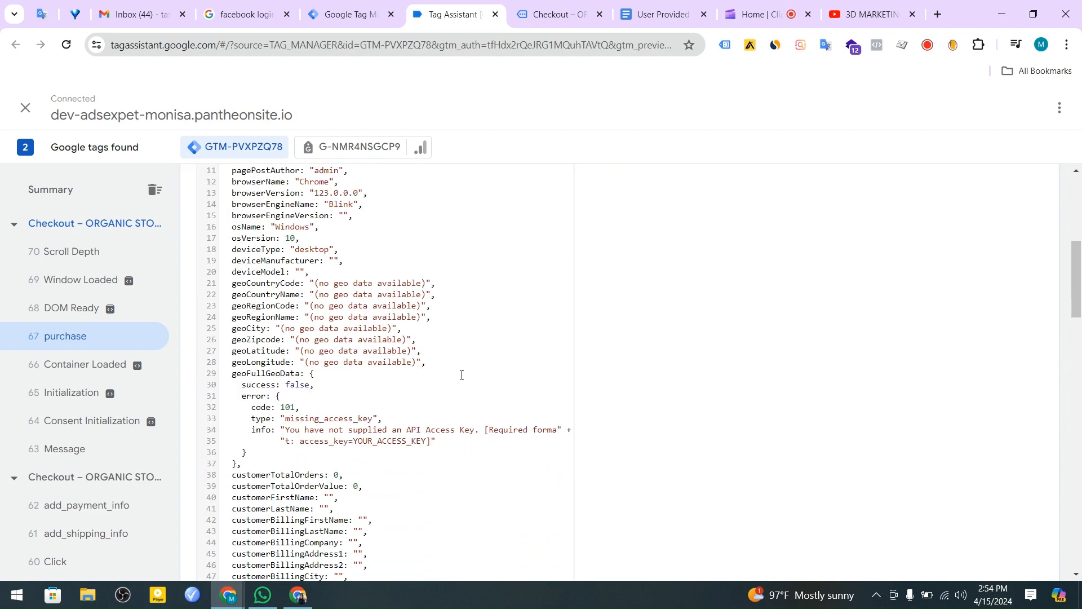
pyautogui.scroll(-3, 460, 375)
pyautogui.scroll(-3, 251, 348)
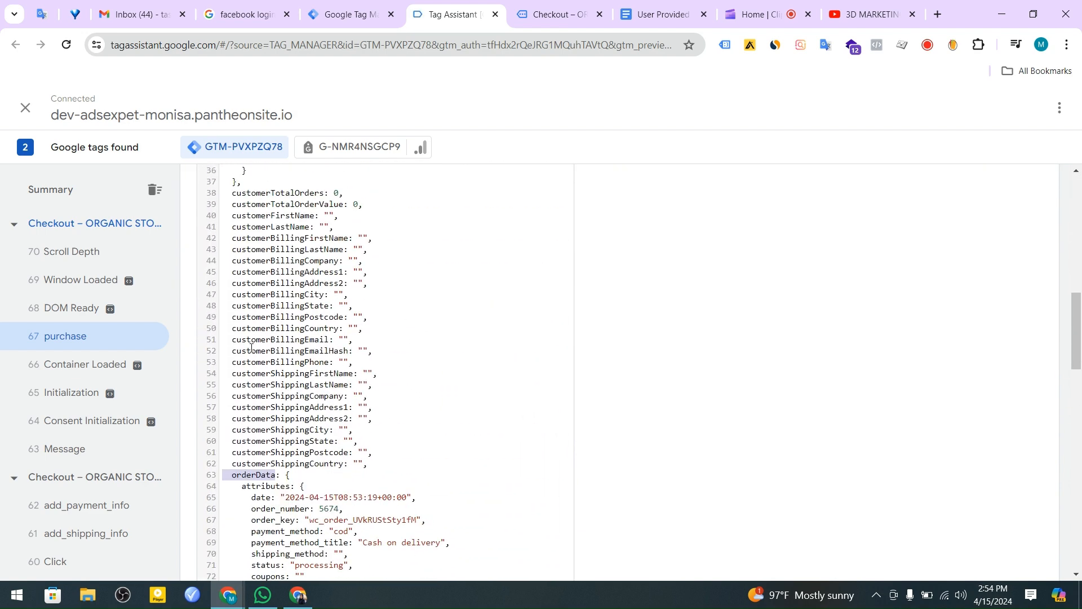
pyautogui.scroll(2, 356, 238)
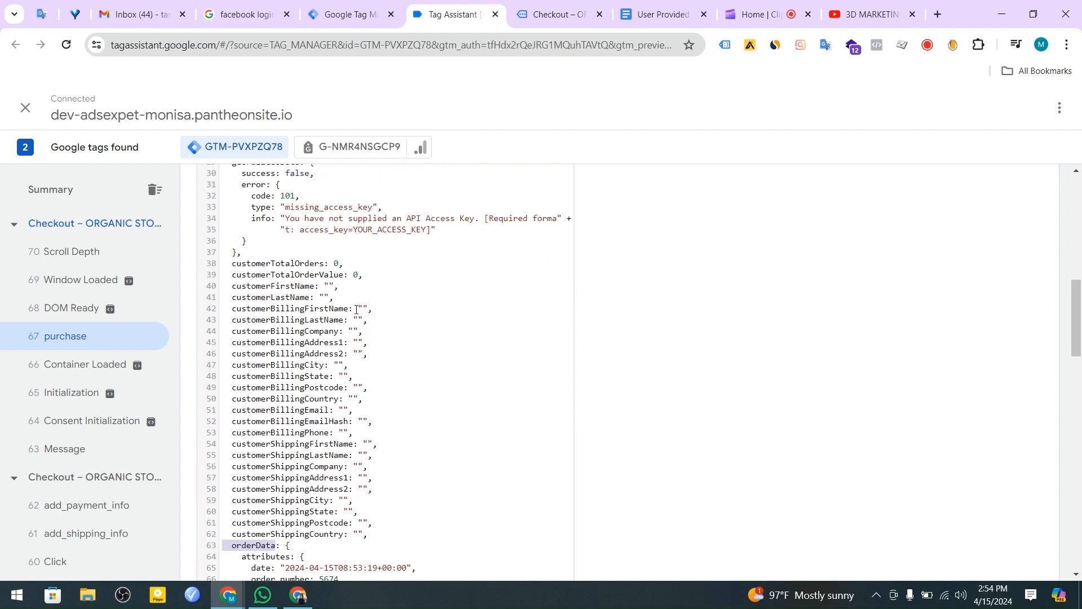
pyautogui.moveTo(358, 309); pyautogui.dragTo(409, 324)
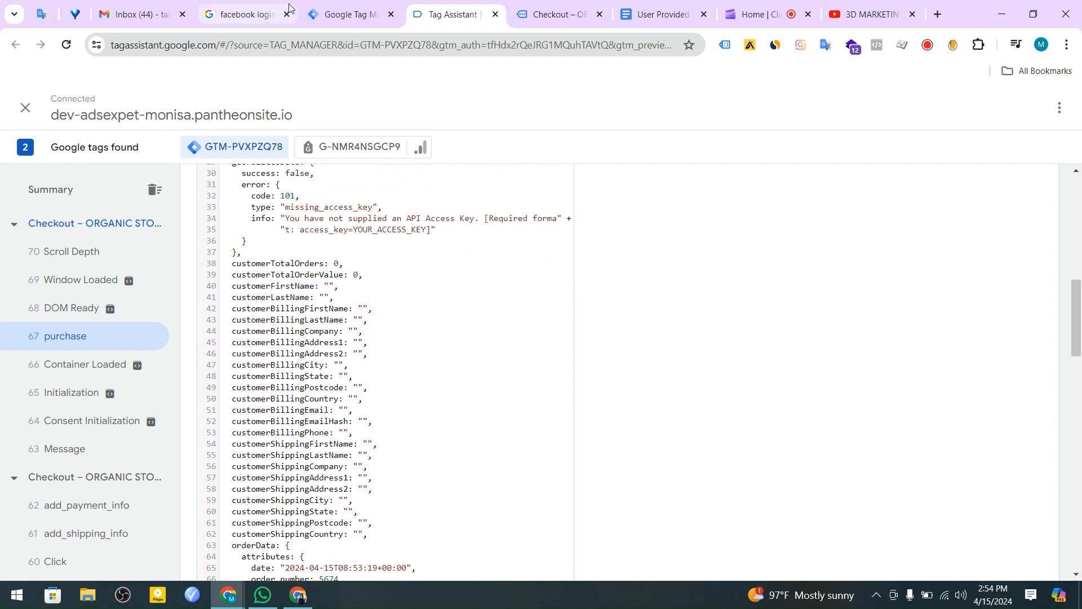
# - Switch to the User Provided Data Variable document in Google Docs and examine the sample data layer image with customer billing information
pyautogui.click(662, 14)
pyautogui.scroll(5, 410, 343)
pyautogui.scroll(-4, 304, 366)
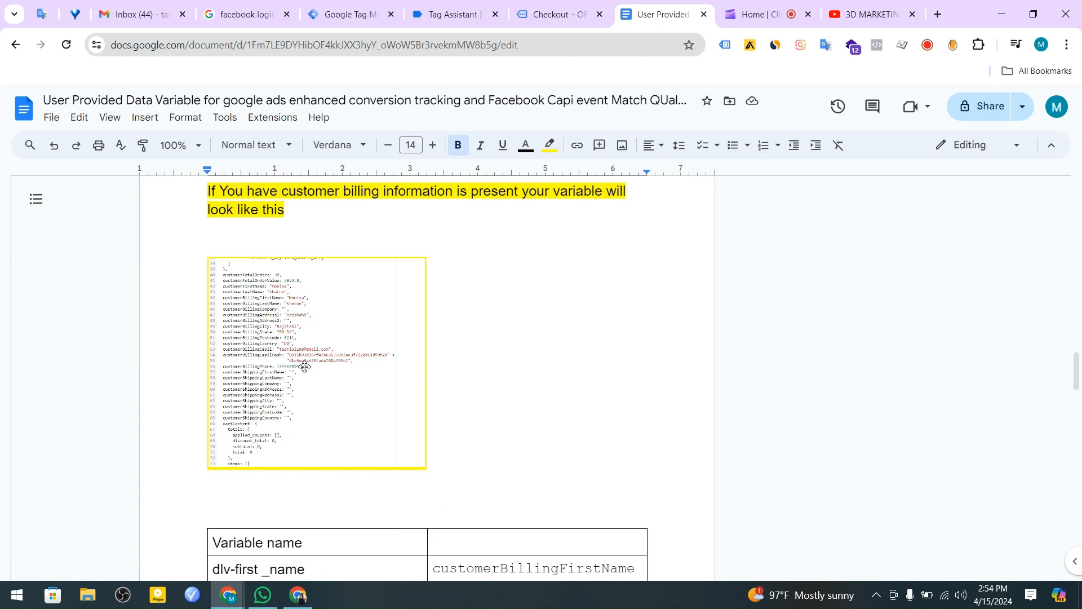
pyautogui.scroll(5, 496, 354)
pyautogui.hscroll(-5, 546, 348)
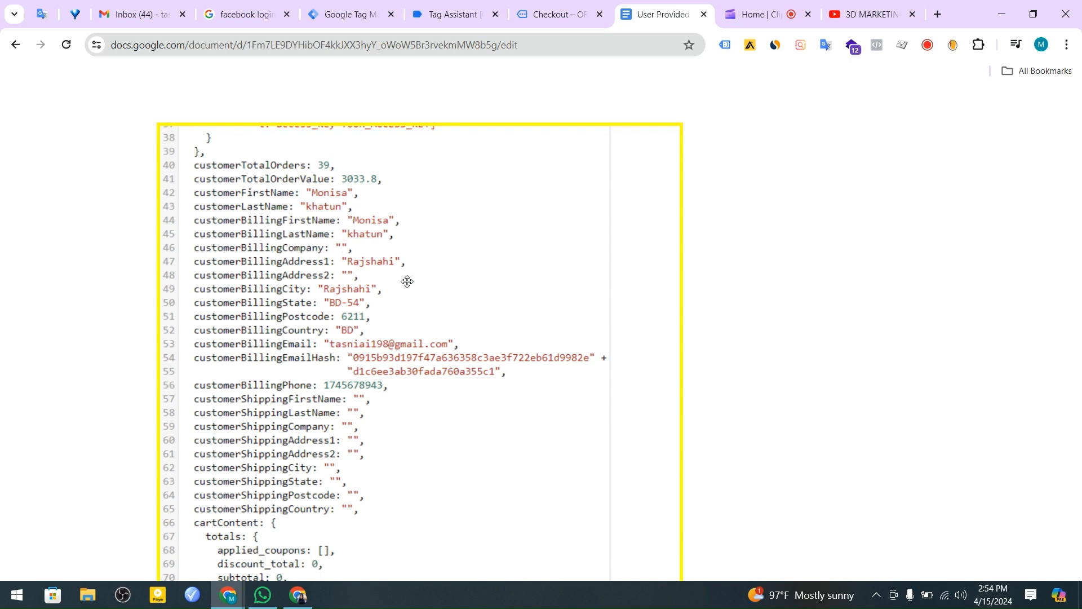
pyautogui.scroll(2, 413, 280)
pyautogui.scroll(-5, 413, 281)
pyautogui.scroll(4, 391, 278)
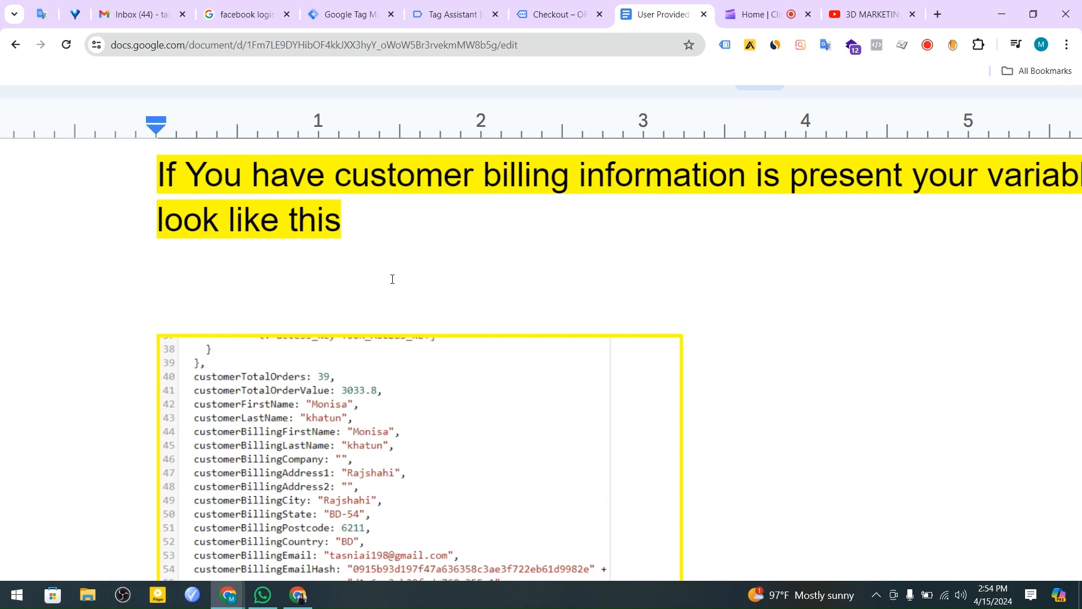
pyautogui.scroll(-6, 391, 278)
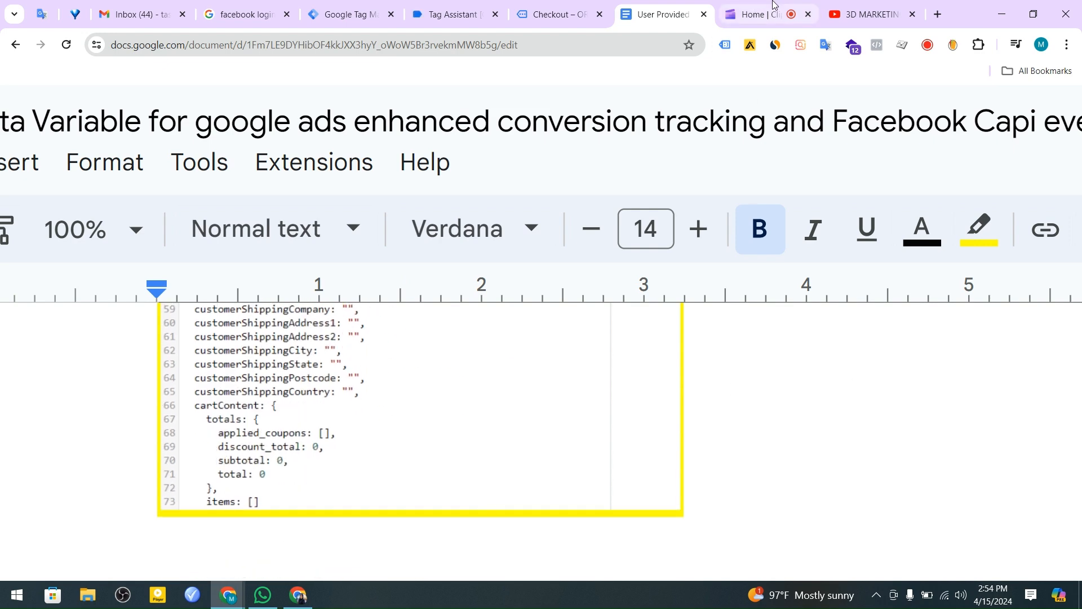
# - Return to Tag Assistant and compare the purchase event's customerBilling fields with the sample in the document
pyautogui.click(756, 14)
pyautogui.click(454, 14)
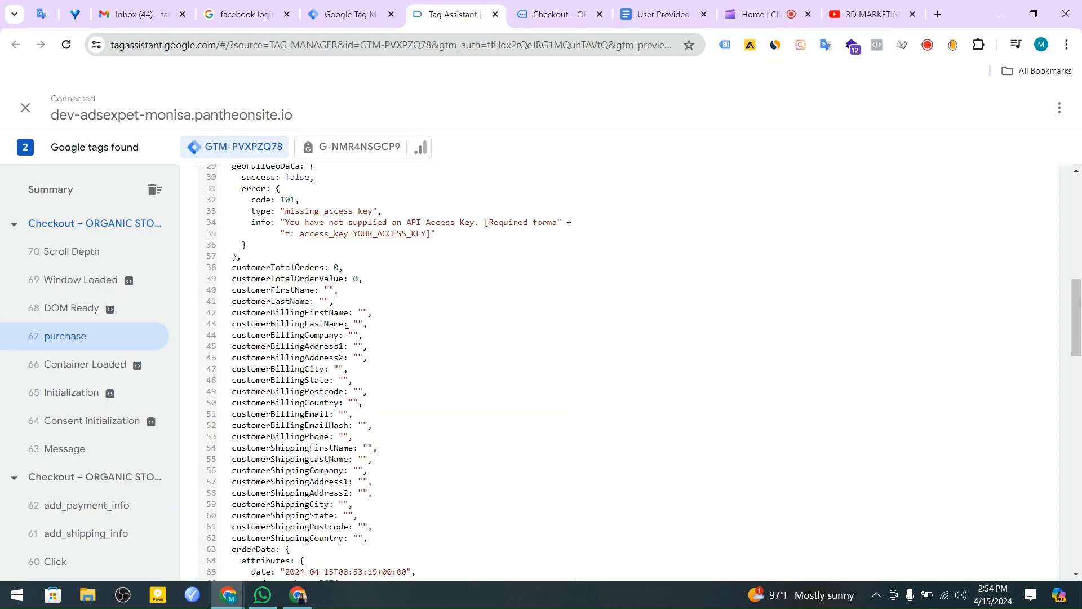
pyautogui.scroll(-1, 350, 334)
pyautogui.scroll(-1, 789, 362)
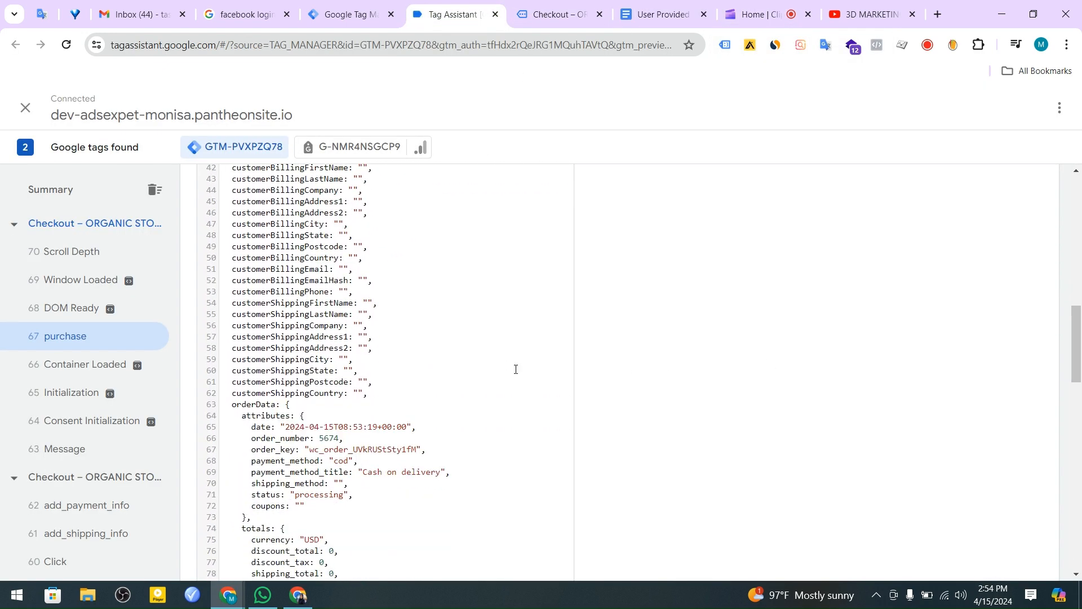
pyautogui.scroll(2, 515, 370)
pyautogui.scroll(-1, 351, 312)
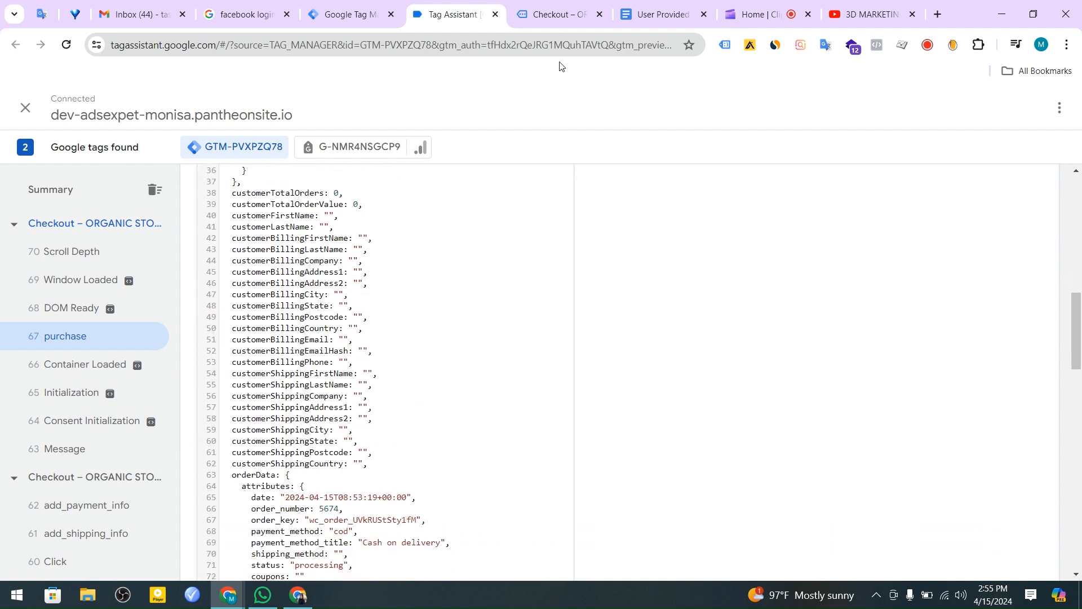
# - Switch to the Google Docs document and examine the table matching dlv variable names to customerBilling data layer keys
pyautogui.click(662, 14)
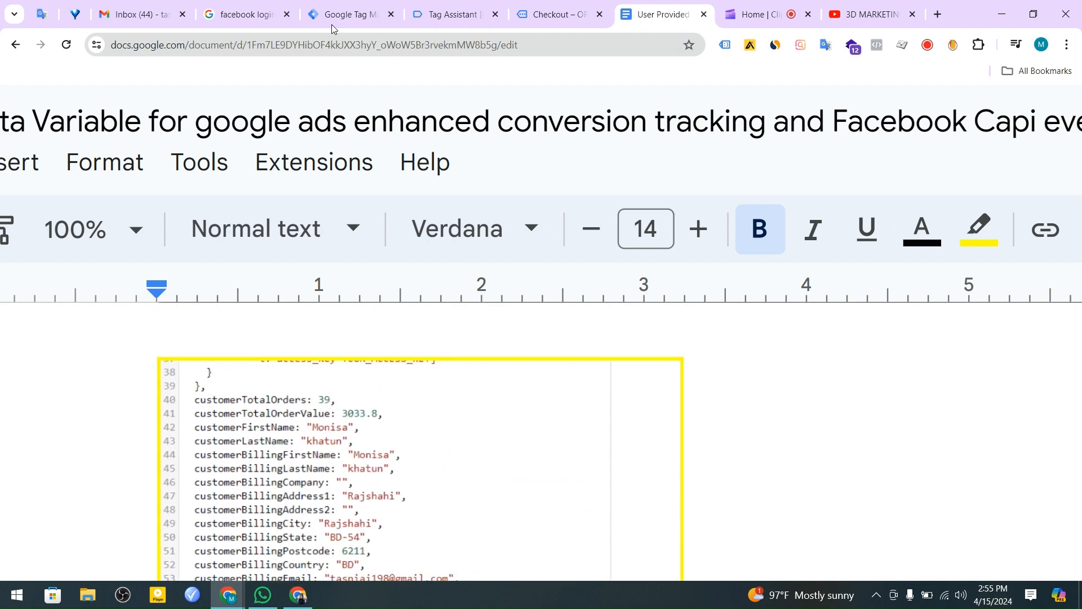
pyautogui.scroll(-10, 575, 432)
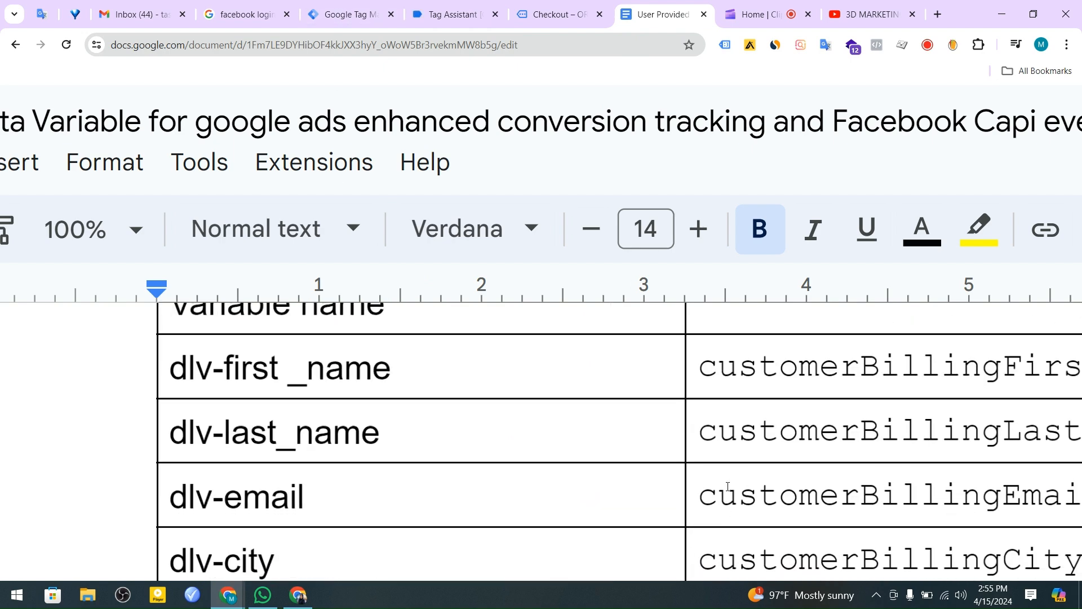
pyautogui.scroll(2, 730, 484)
pyautogui.scroll(-5, 732, 483)
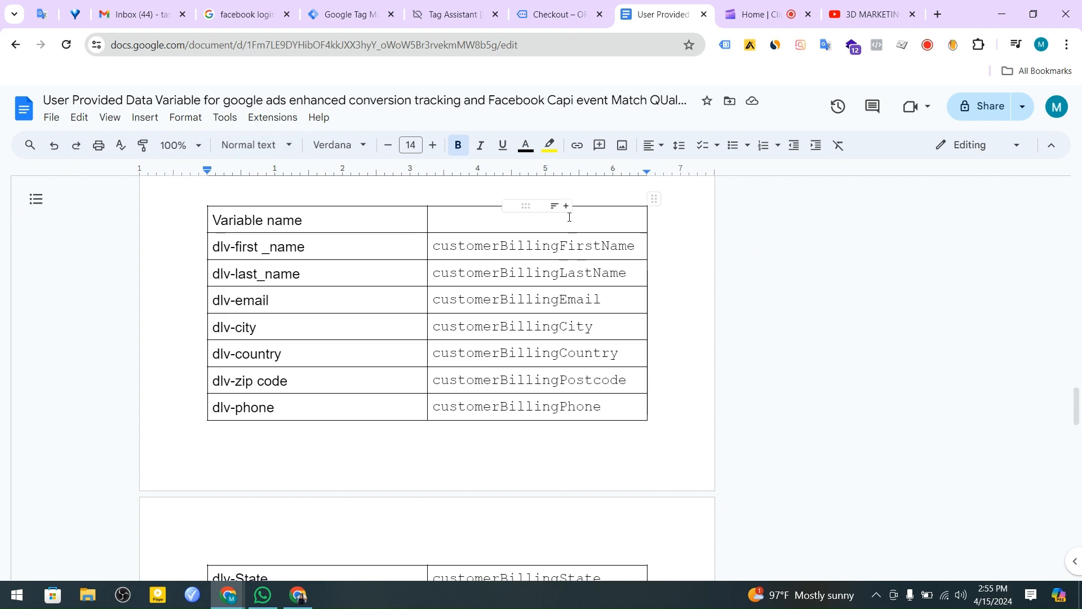
pyautogui.scroll(5, 567, 215)
pyautogui.scroll(-4, 531, 276)
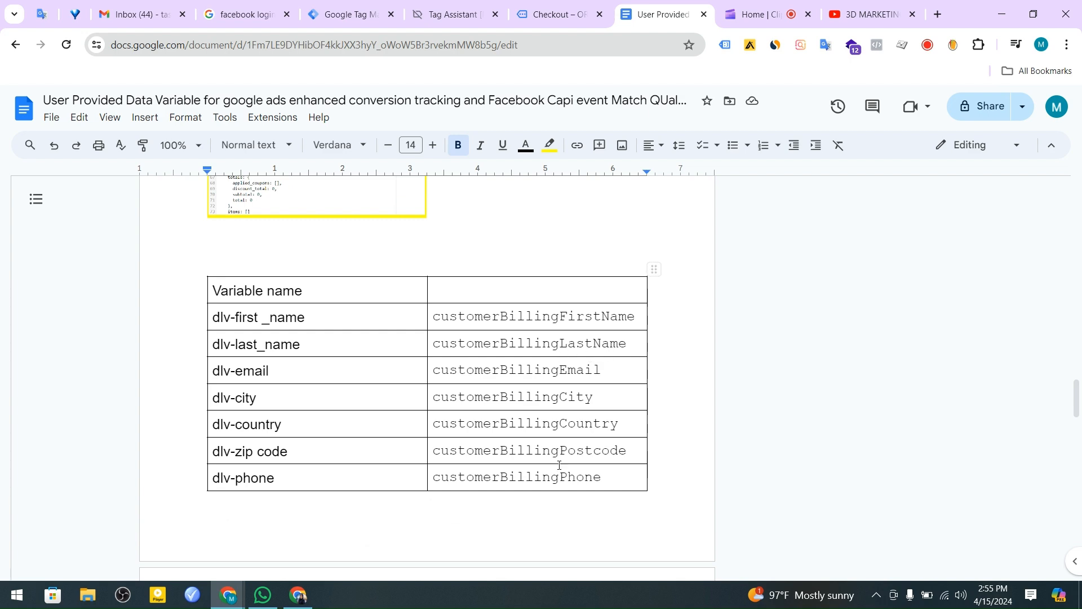
# - Return to Tag Assistant and highlight the visitor and page entries at the start of the purchase data layer
pyautogui.click(452, 17)
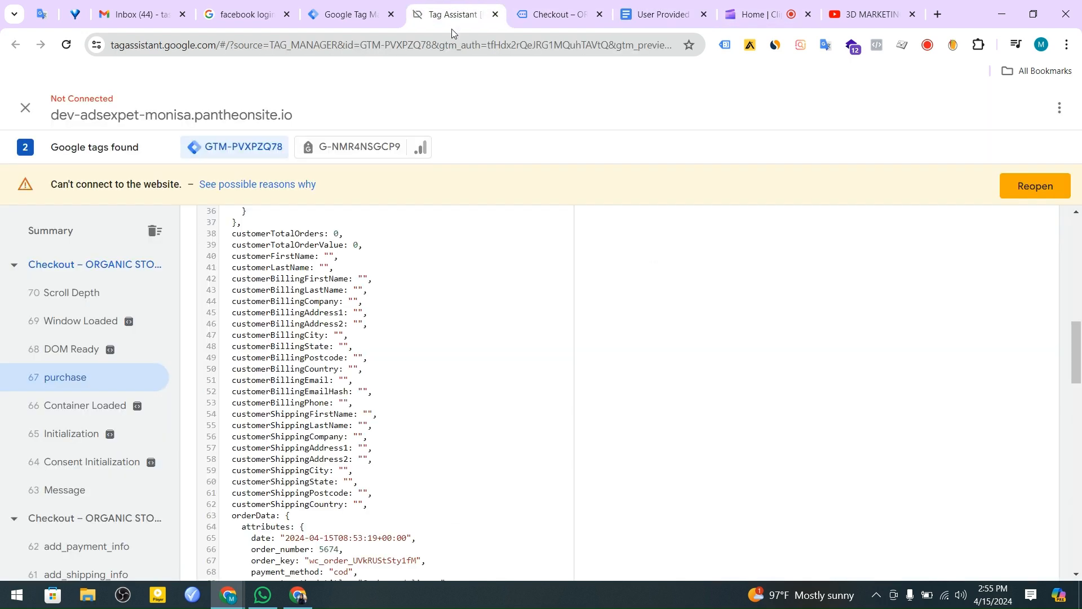
pyautogui.scroll(9, 346, 337)
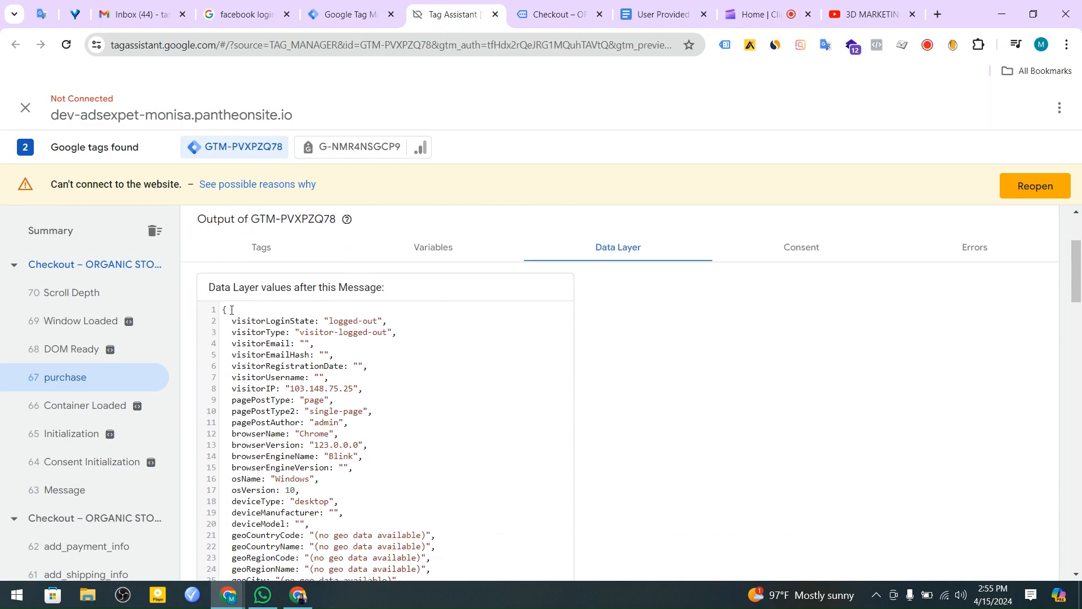
pyautogui.moveTo(224, 309); pyautogui.dragTo(411, 429)
pyautogui.scroll(-4, 412, 429)
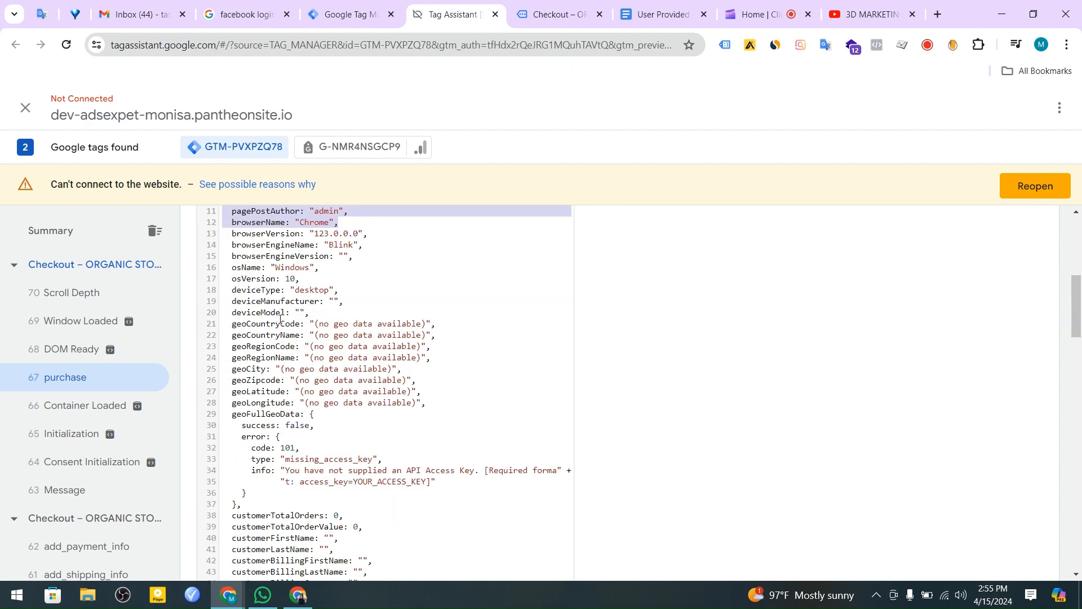
# - Highlight the fields from customerTotalOrders to customerShippingAddress1 in the purchase data layer and review the customer name entries
pyautogui.scroll(-4, 299, 373)
pyautogui.moveTo(224, 303); pyautogui.dragTo(372, 516)
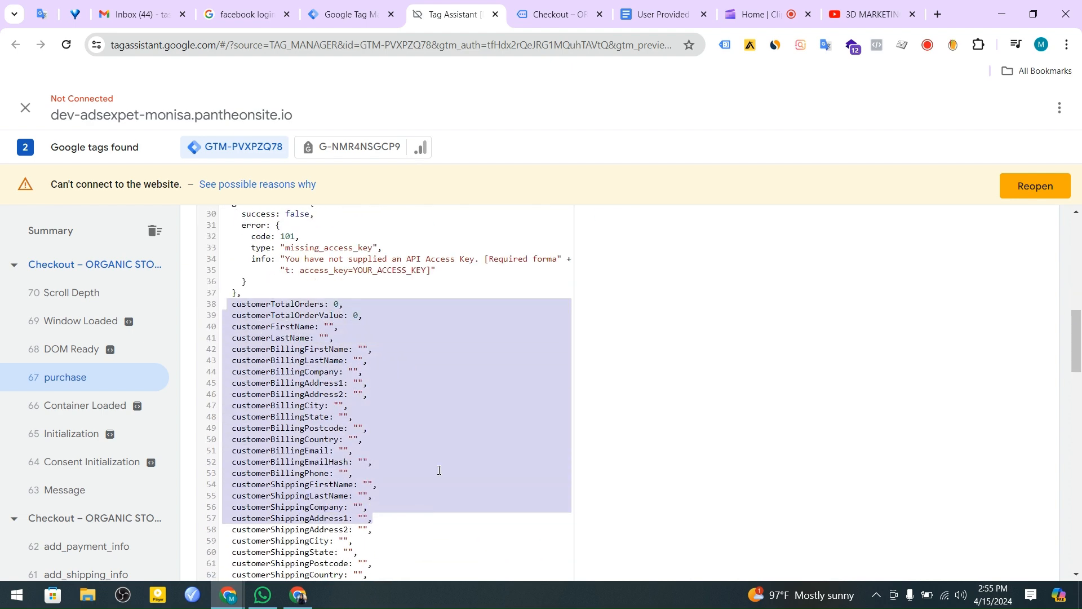
pyautogui.scroll(-3, 415, 436)
pyautogui.moveTo(415, 435); pyautogui.dragTo(314, 338)
pyautogui.scroll(3, 388, 371)
pyautogui.scroll(-1, 362, 282)
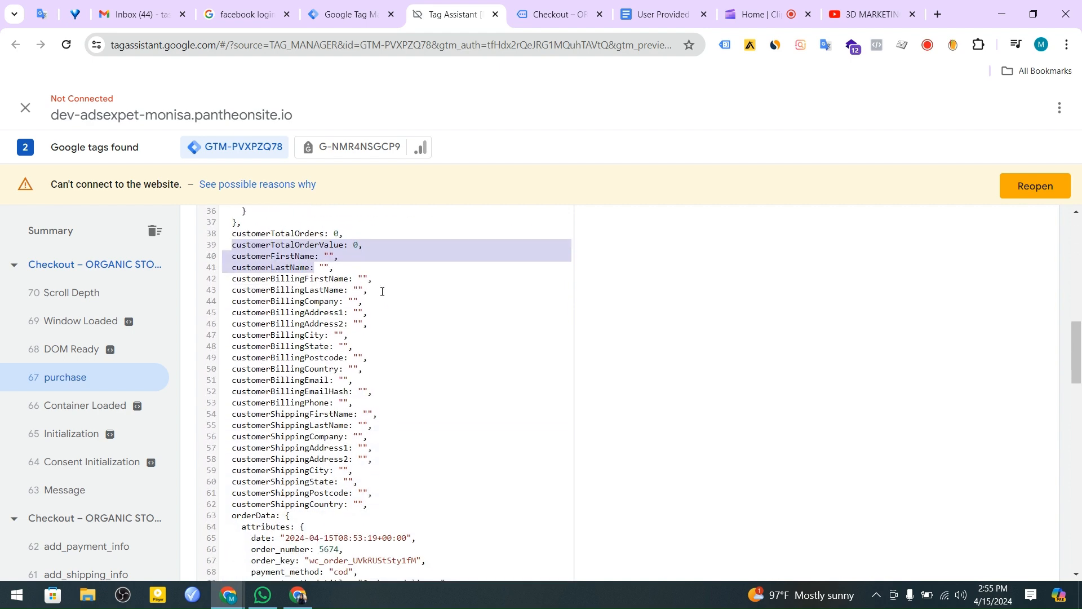
pyautogui.scroll(2, 382, 291)
pyautogui.scroll(-2, 382, 291)
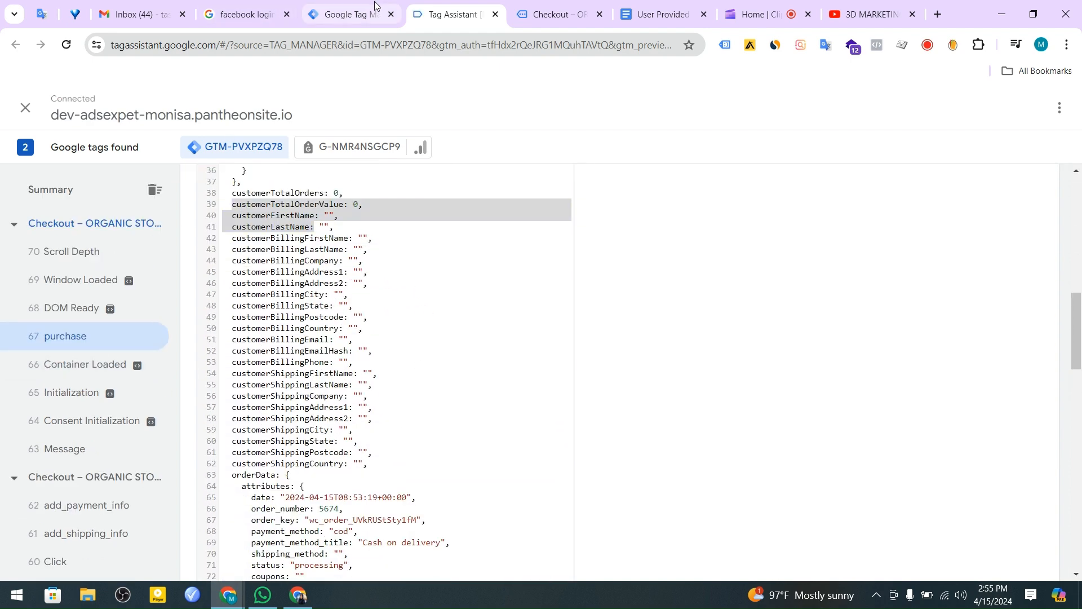
# - Switch to Google Tag Manager, open the container's variables, and look through the user-defined dlv variables for customer data
pyautogui.click(375, 6)
pyautogui.click(65, 350)
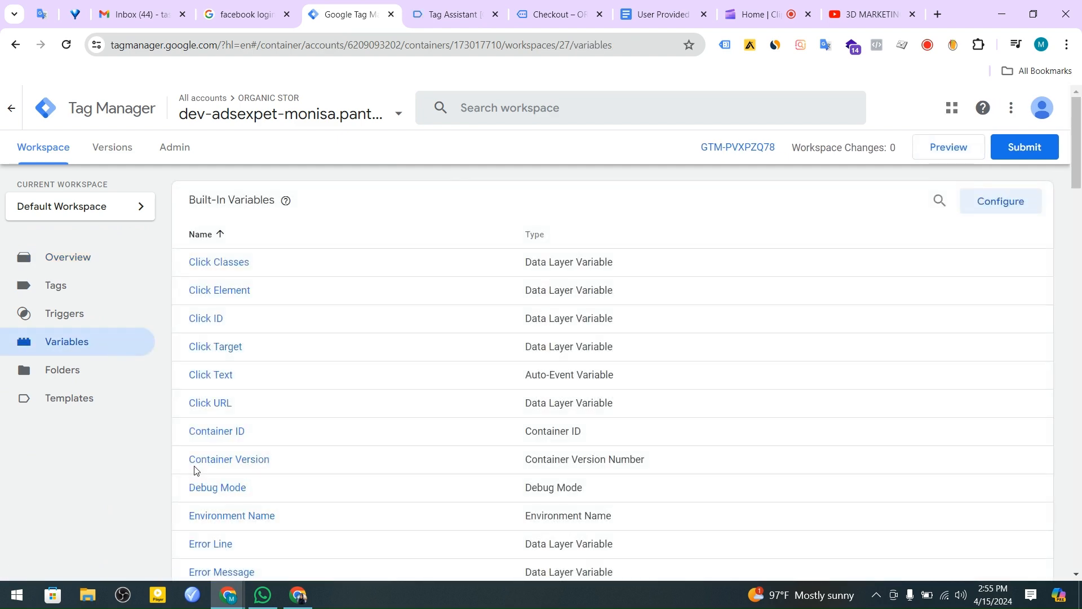
pyautogui.scroll(-20, 271, 507)
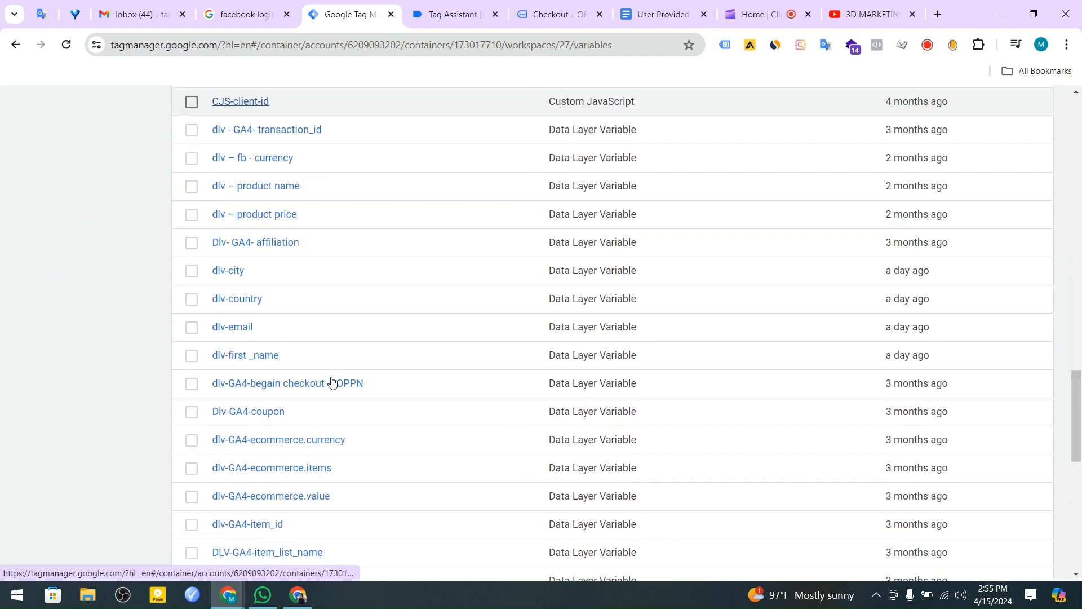
pyautogui.scroll(3, 364, 425)
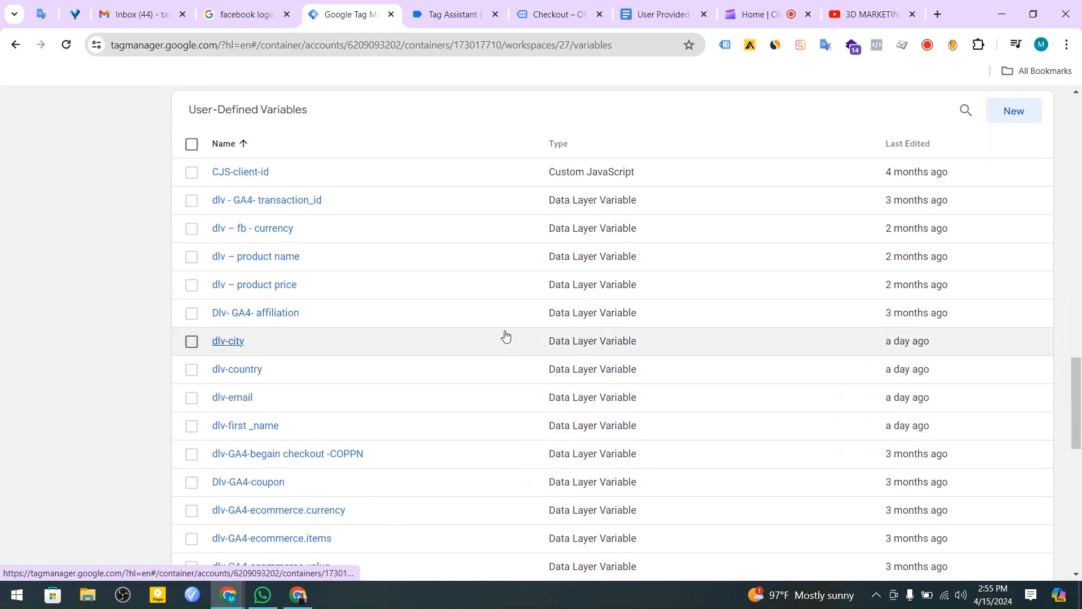
pyautogui.scroll(-6, 549, 333)
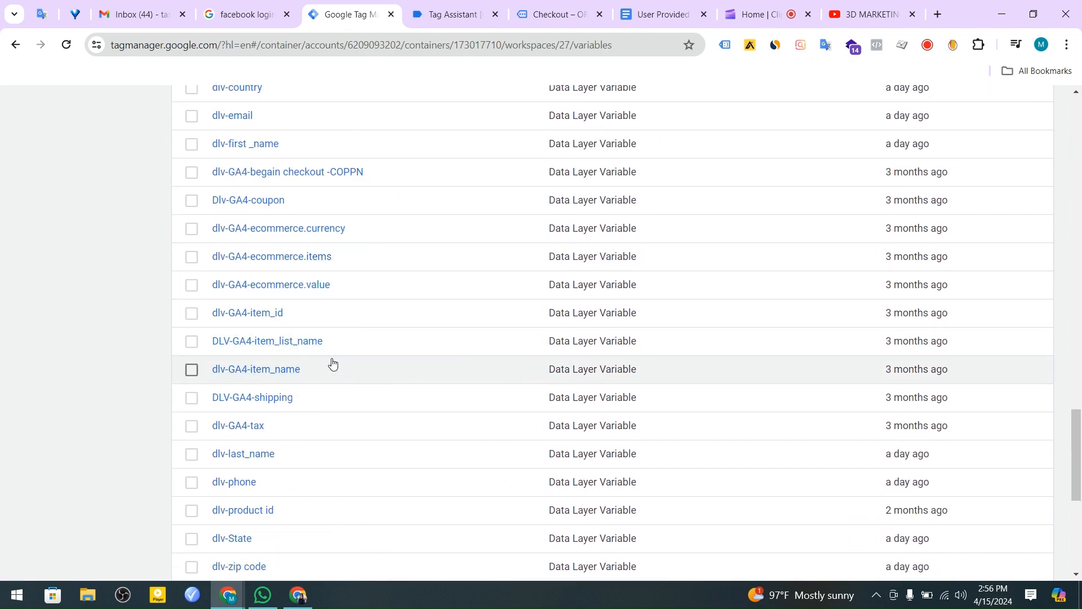
pyautogui.scroll(-3, 350, 374)
pyautogui.scroll(7, 257, 407)
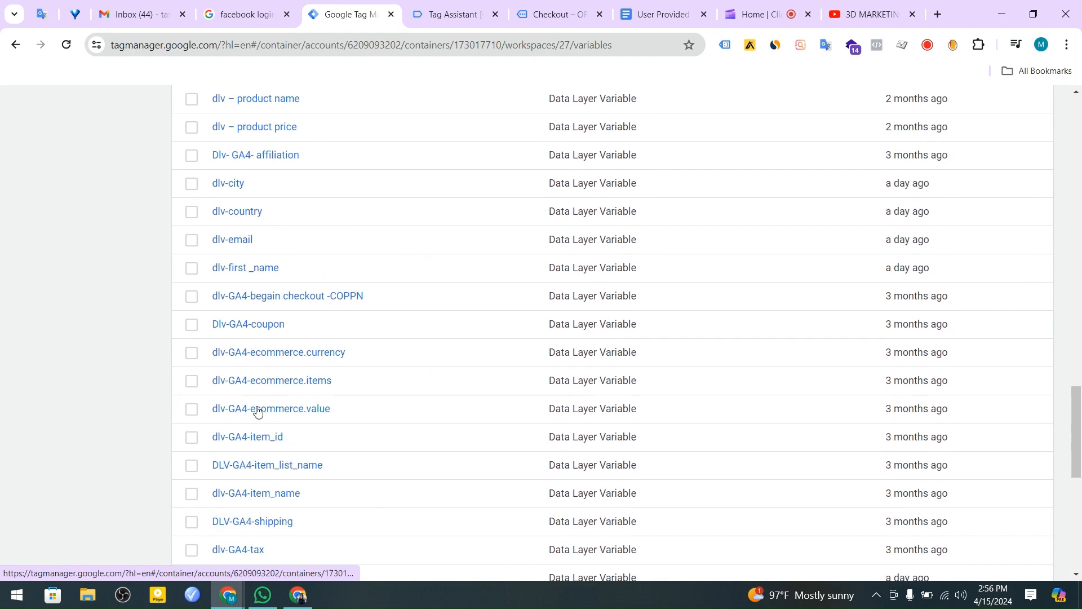
# - Open the user-defined variable dlv-first _name and open its data layer variable configuration for editing
pyautogui.scroll(1, 357, 463)
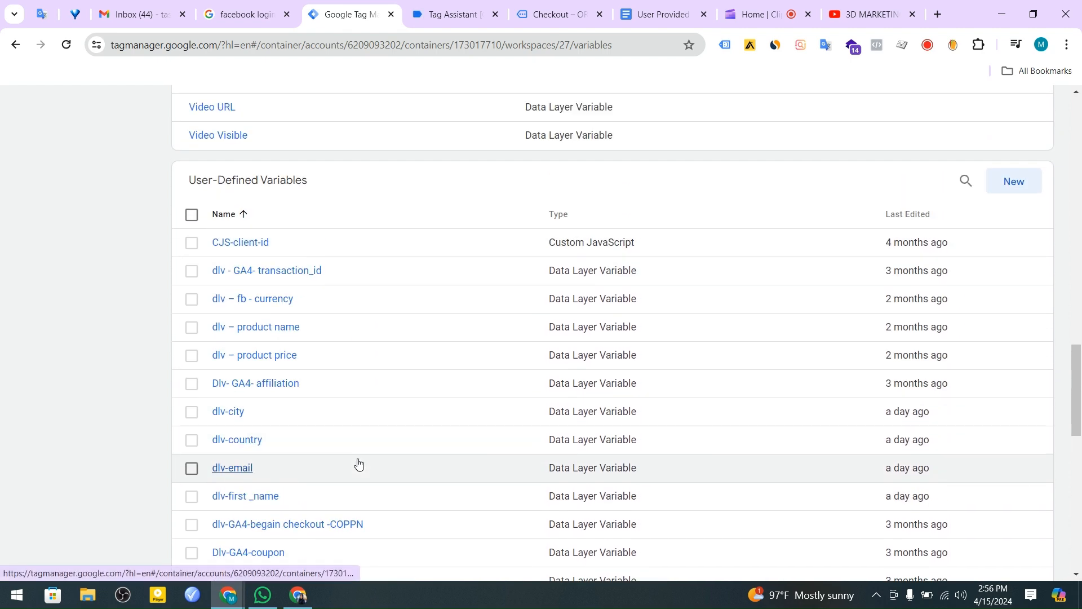
pyautogui.scroll(-2, 229, 355)
pyautogui.click(231, 355)
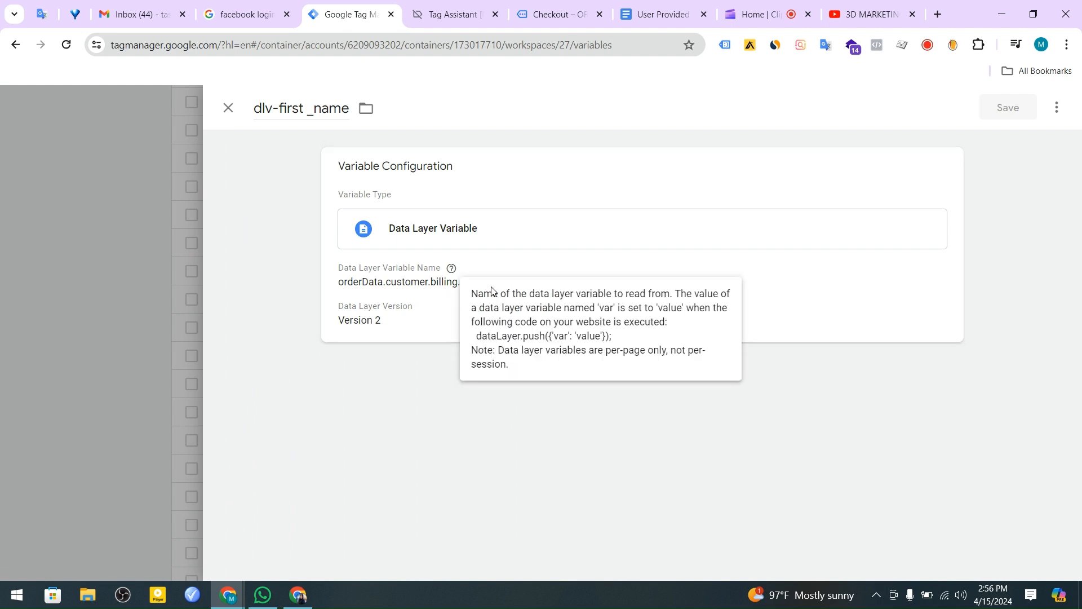
pyautogui.click(555, 307)
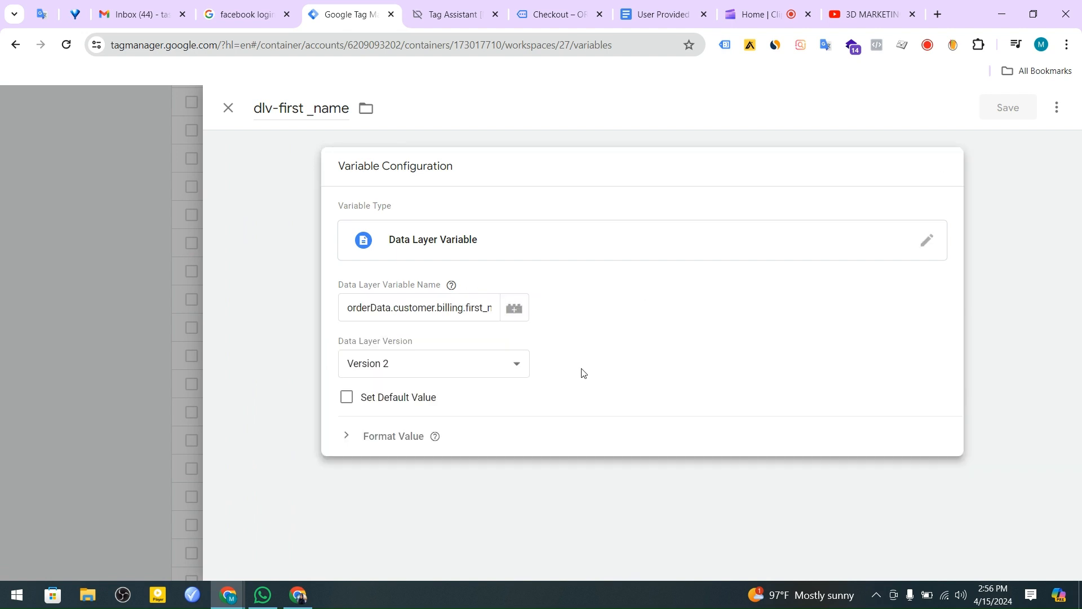
# - Switch to Tag Assistant and examine the purchase event's variable values, including the customer last name, phone, state and zip code variables
pyautogui.click(477, 304)
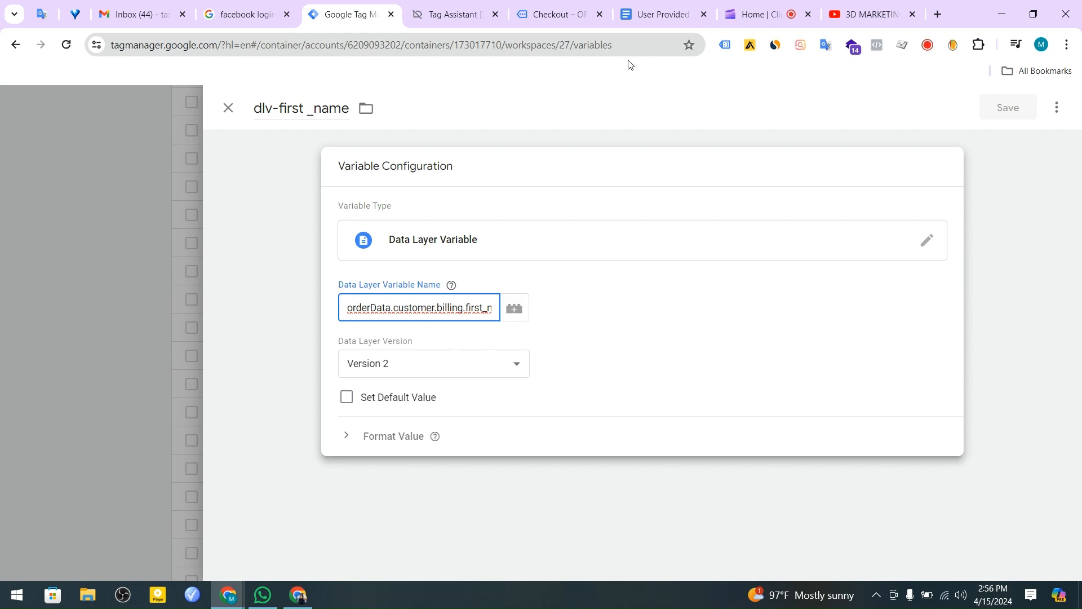
pyautogui.click(558, 14)
pyautogui.click(662, 14)
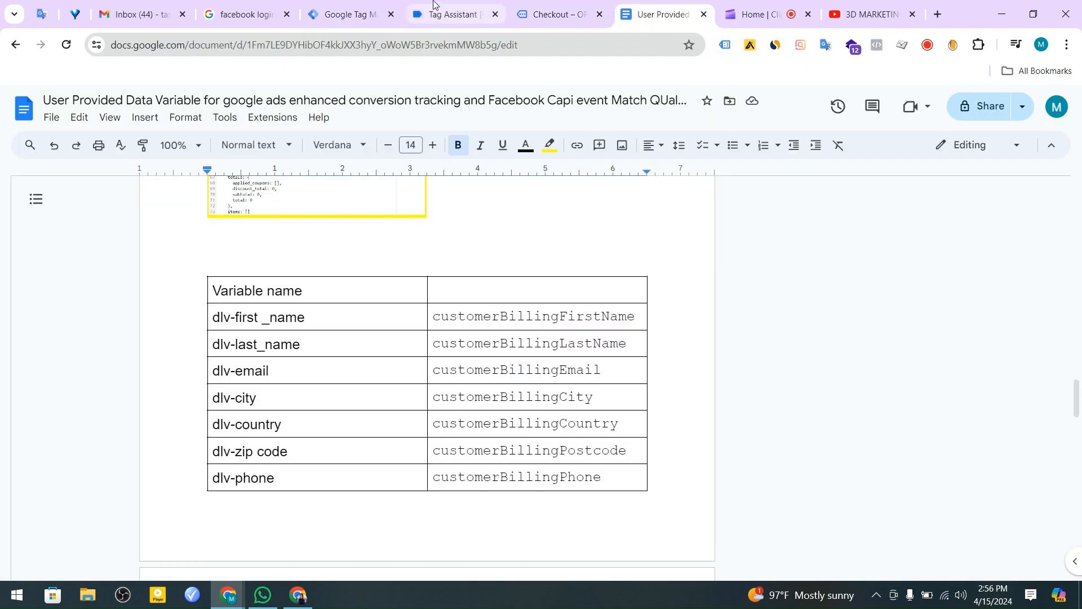
pyautogui.click(433, 4)
pyautogui.scroll(-4, 502, 374)
pyautogui.scroll(4, 373, 367)
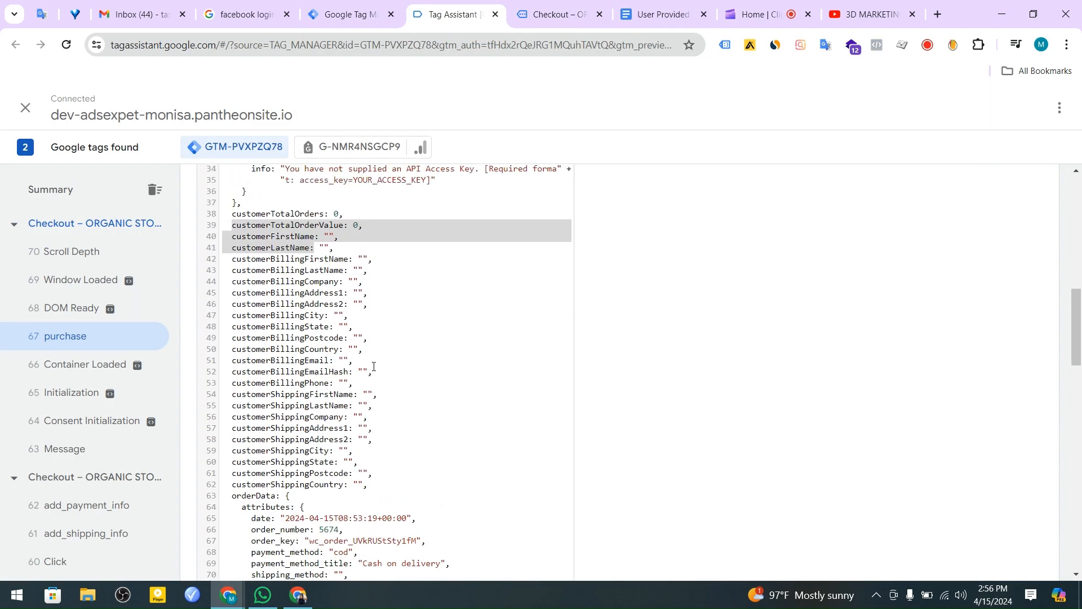
pyautogui.scroll(10, 373, 367)
pyautogui.click(433, 347)
pyautogui.scroll(-15, 647, 483)
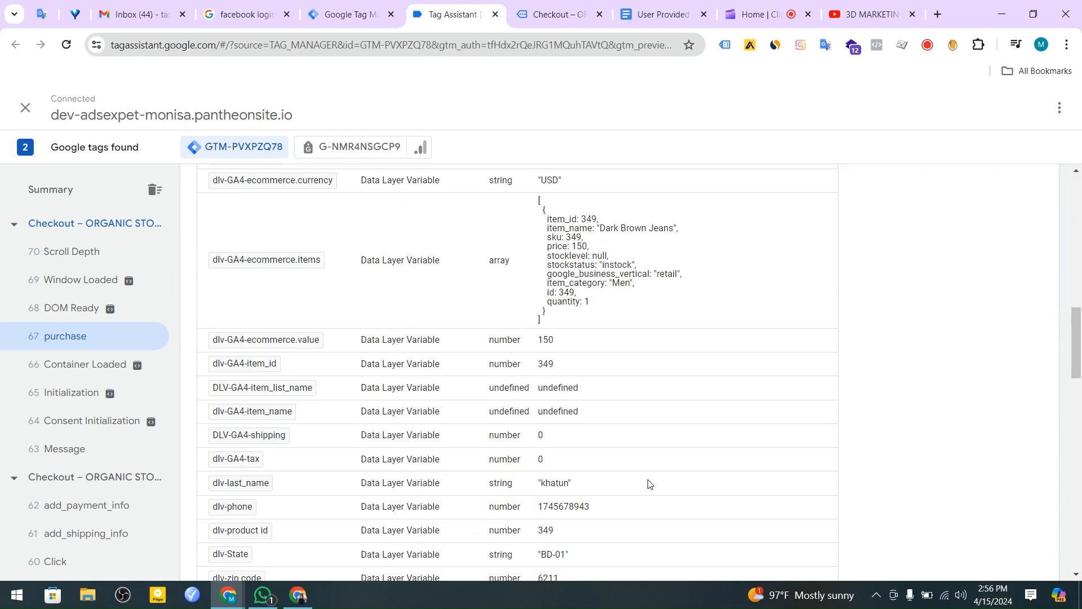
pyautogui.scroll(1, 546, 355)
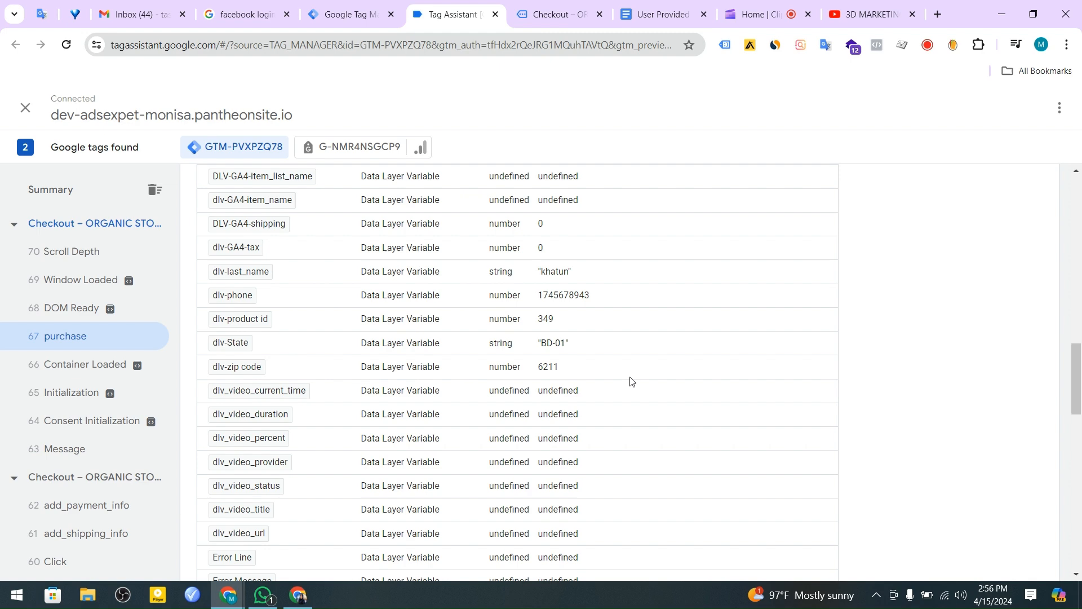
pyautogui.scroll(-3, 630, 381)
pyautogui.scroll(6, 630, 382)
pyautogui.click(558, 14)
pyautogui.click(444, 13)
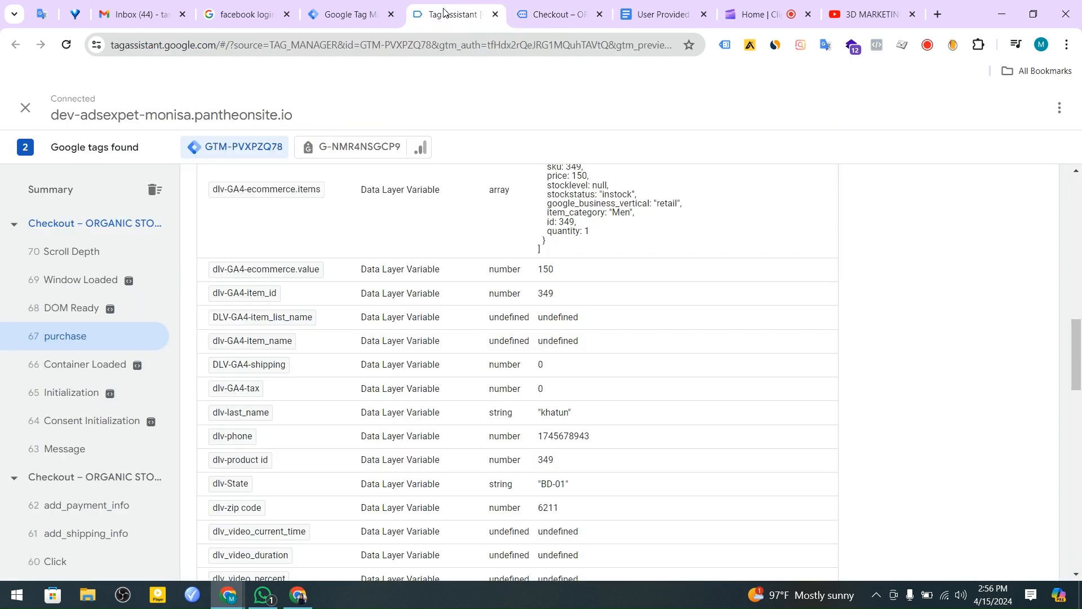
pyautogui.click(345, 14)
pyautogui.click(435, 14)
# - Return to the purchase event's data layer and highlight the customerBillingFirstName and customerBillingCompany keys
pyautogui.scroll(10, 528, 309)
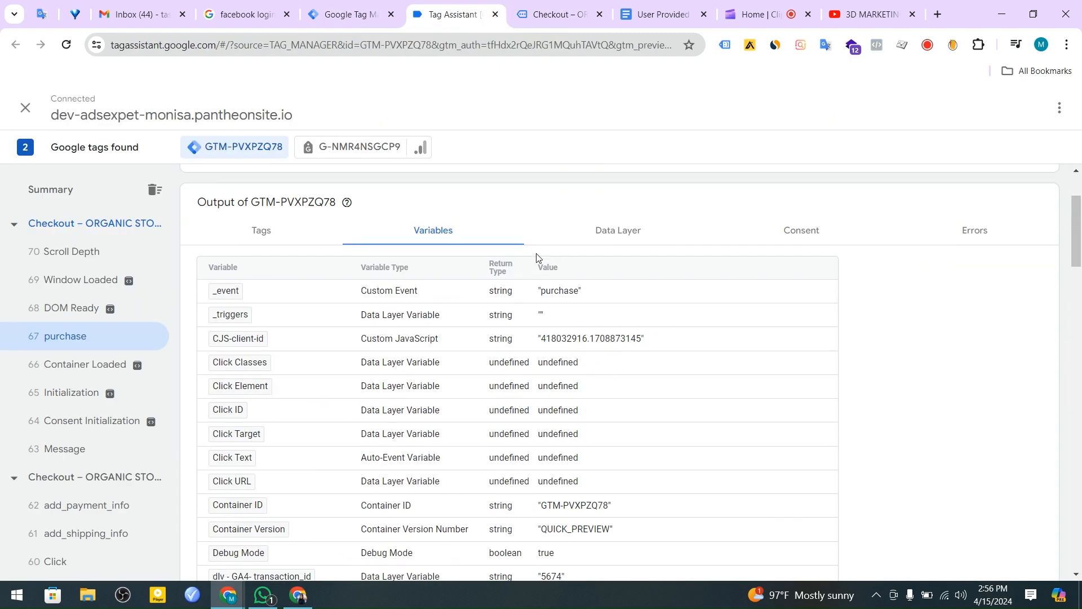
pyautogui.scroll(2, 563, 299)
pyautogui.click(634, 346)
pyautogui.scroll(-4, 365, 476)
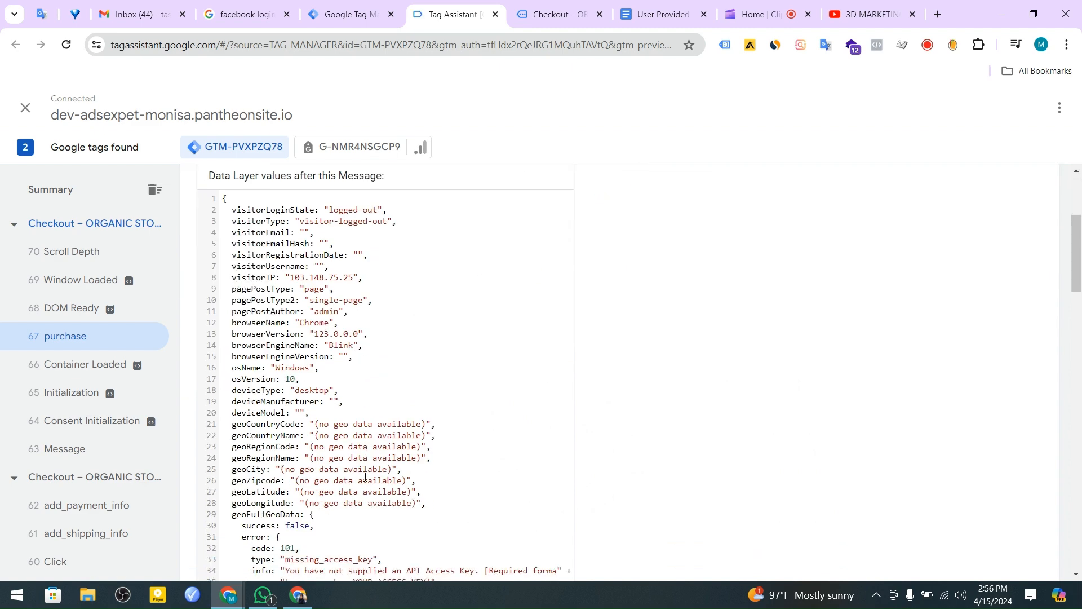
pyautogui.scroll(-4, 365, 477)
pyautogui.moveTo(232, 452); pyautogui.dragTo(337, 448)
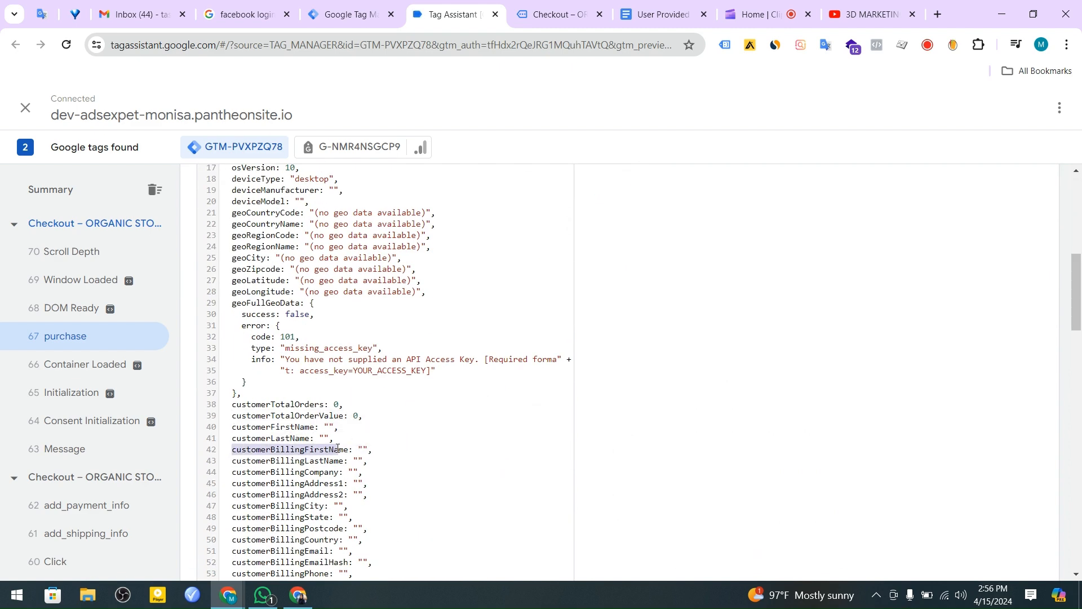
pyautogui.scroll(-3, 392, 417)
pyautogui.moveTo(236, 331); pyautogui.dragTo(330, 331)
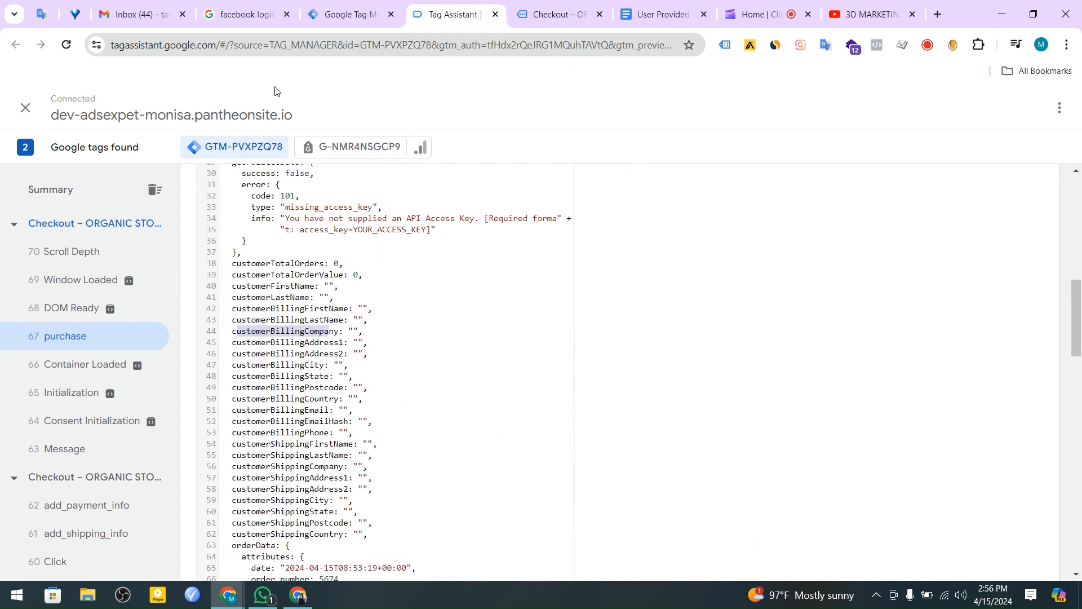
# - Select the data layer variable name of dlv-first _name in Tag Manager, and copy customerBillingFirstName from Tag Assistant's purchase data layer
pyautogui.click(349, 14)
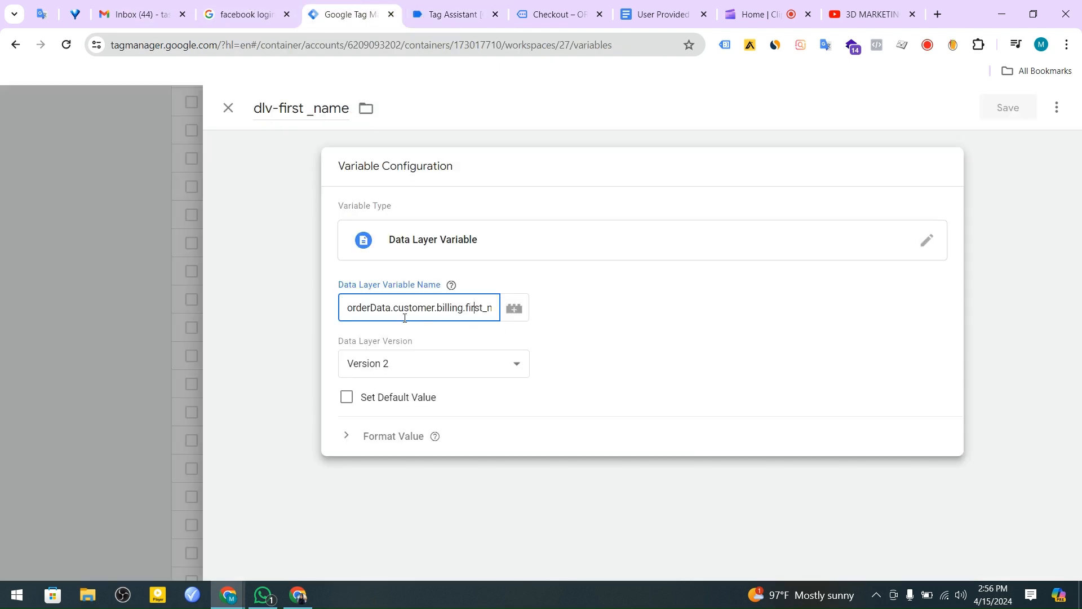
pyautogui.moveTo(363, 317); pyautogui.dragTo(526, 324)
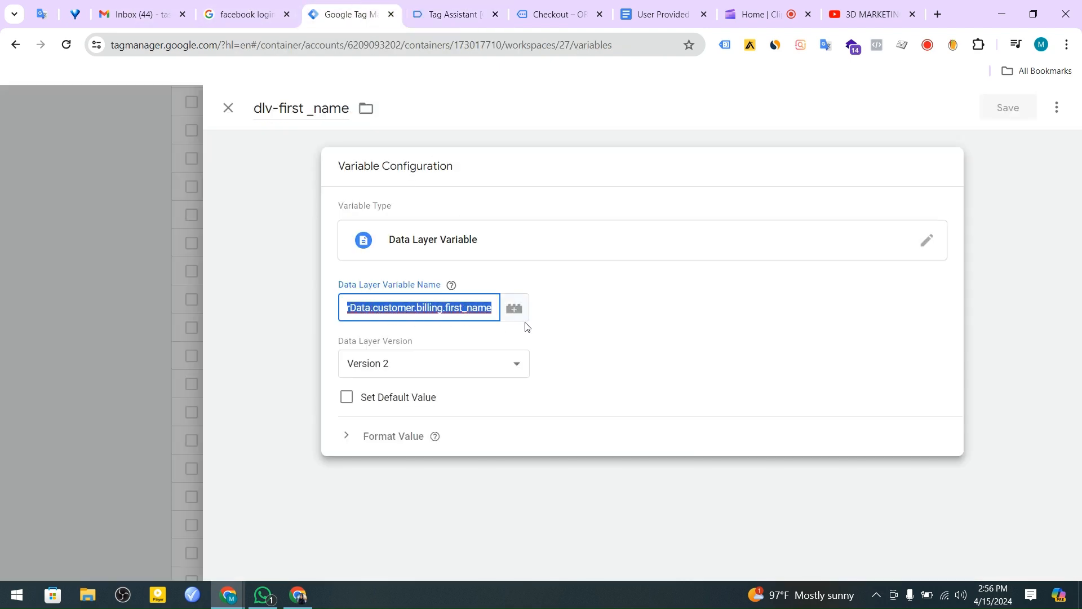
pyautogui.click(552, 10)
pyautogui.click(420, 12)
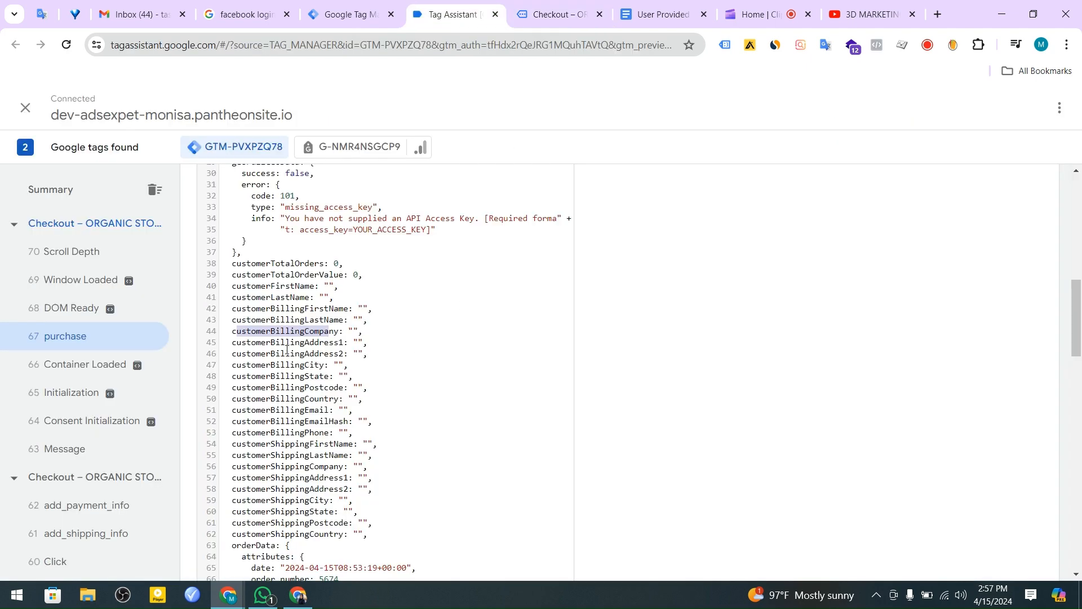
pyautogui.doubleClick(288, 309)
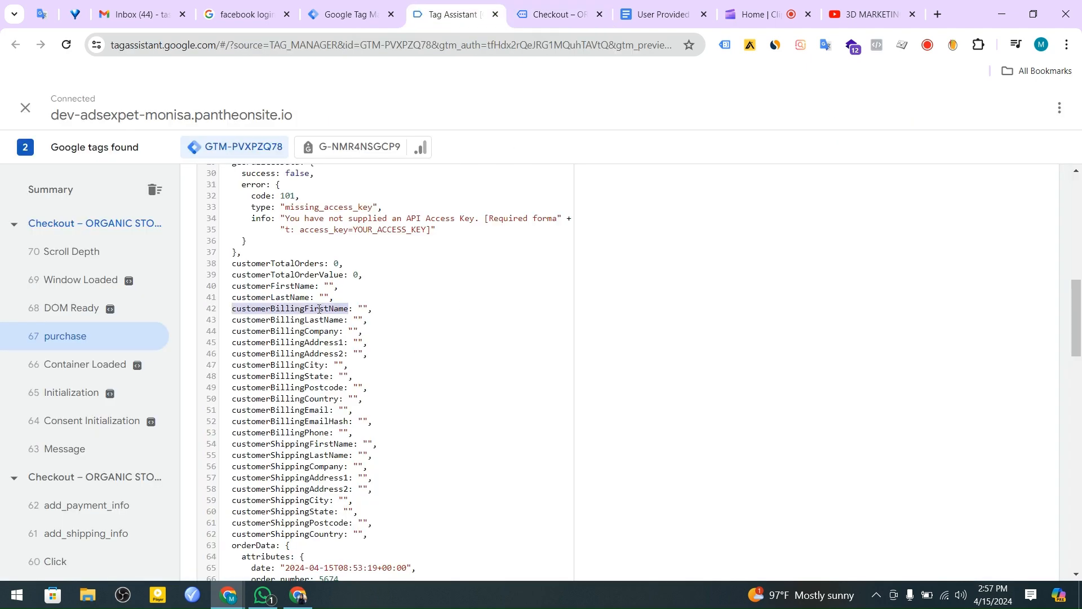
pyautogui.rightClick(317, 310)
pyautogui.click(347, 325)
# - Switch to Tag Manager, set the data layer variable name of dlv-first _name to customerBillingFirstName, and save the variable
pyautogui.click(350, 14)
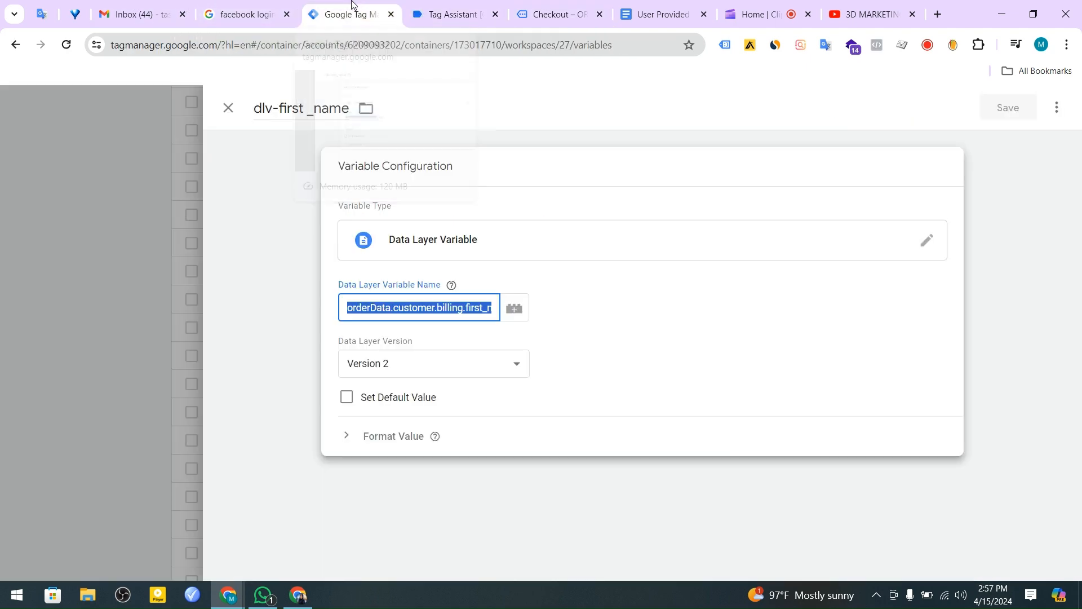
pyautogui.rightClick(429, 309)
pyautogui.click(479, 111)
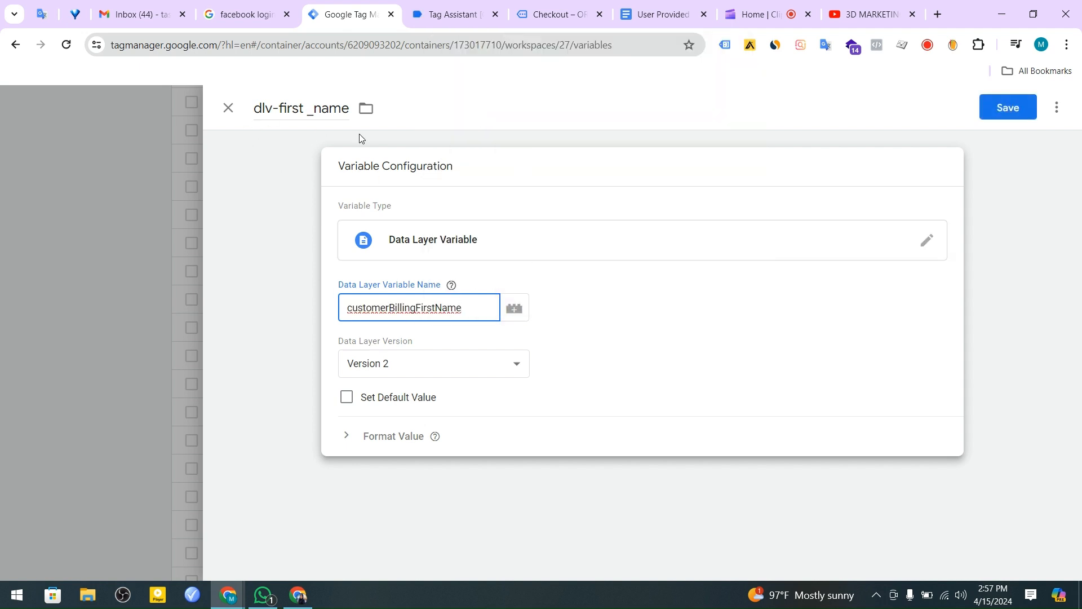
pyautogui.click(995, 112)
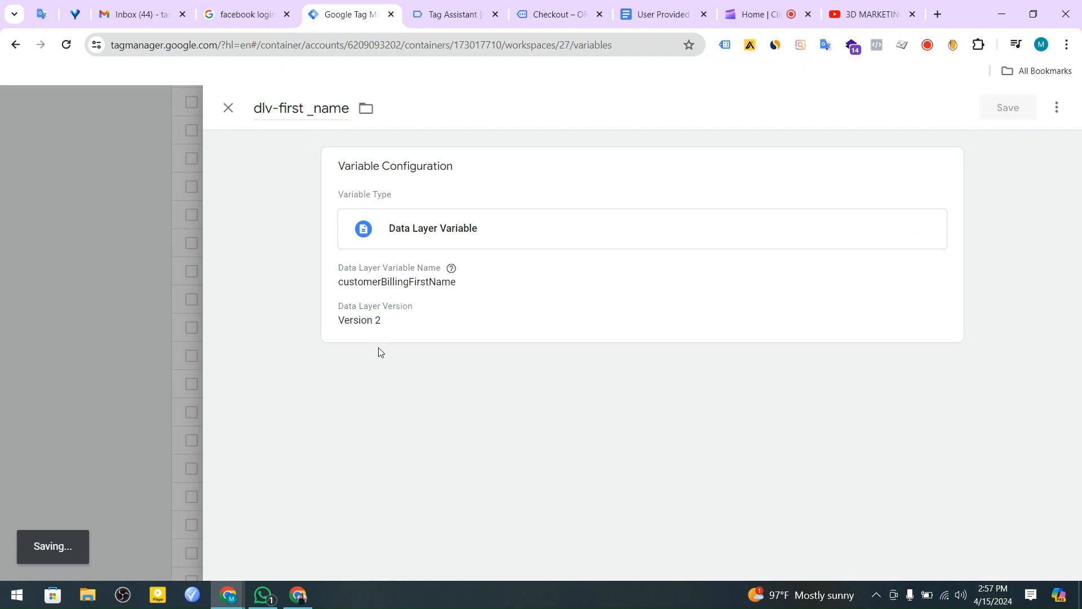
# - Find dlv-last_name among the user-defined variables and open its data layer variable configuration for editing
pyautogui.scroll(-1, 402, 437)
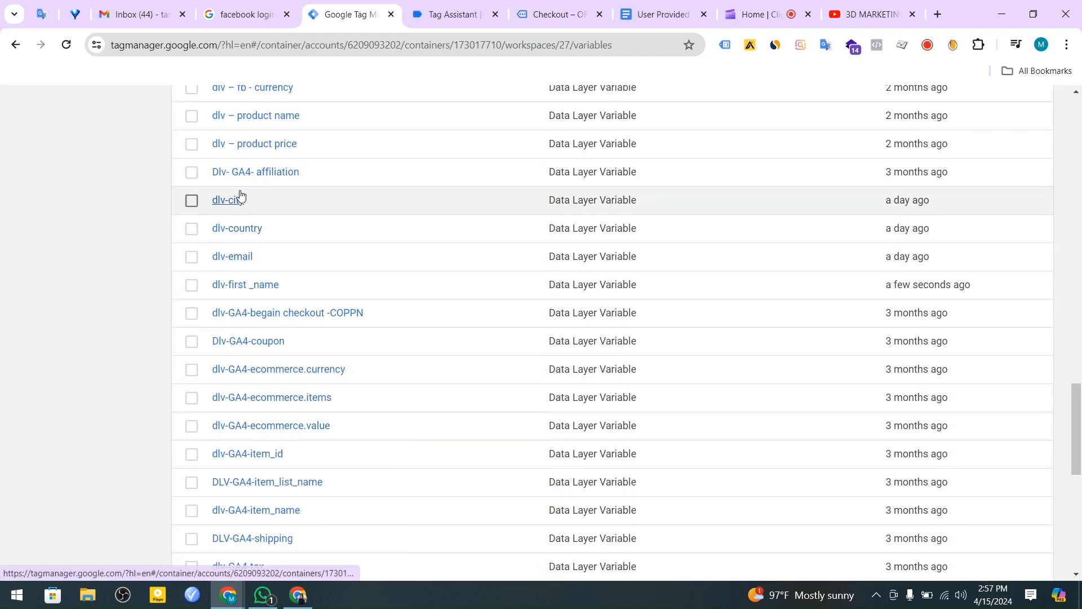
pyautogui.scroll(1, 267, 360)
pyautogui.scroll(3, 267, 362)
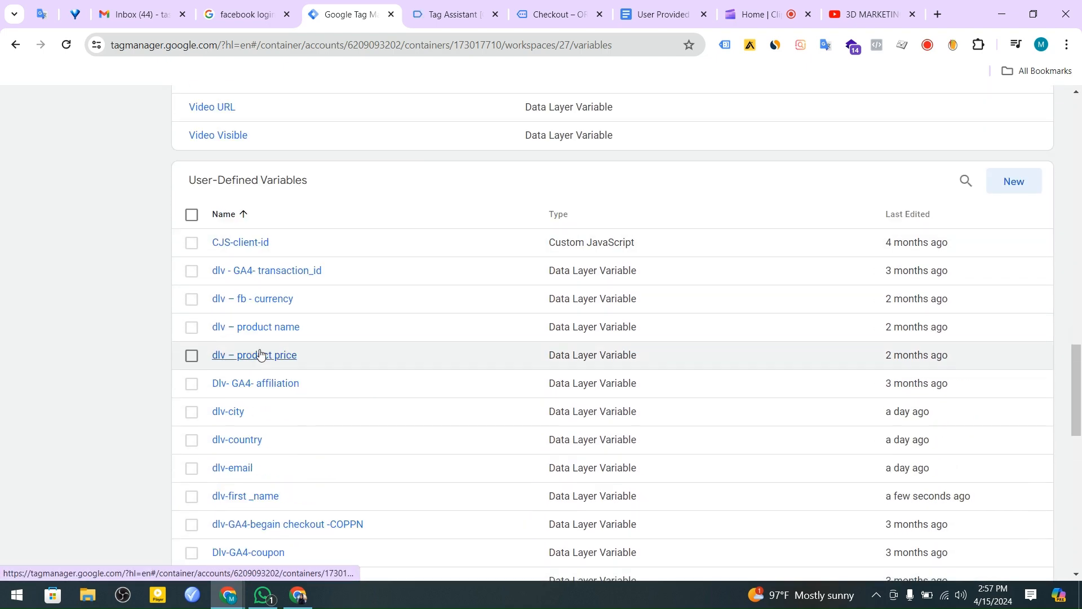
pyautogui.scroll(-4, 321, 474)
pyautogui.scroll(-7, 288, 400)
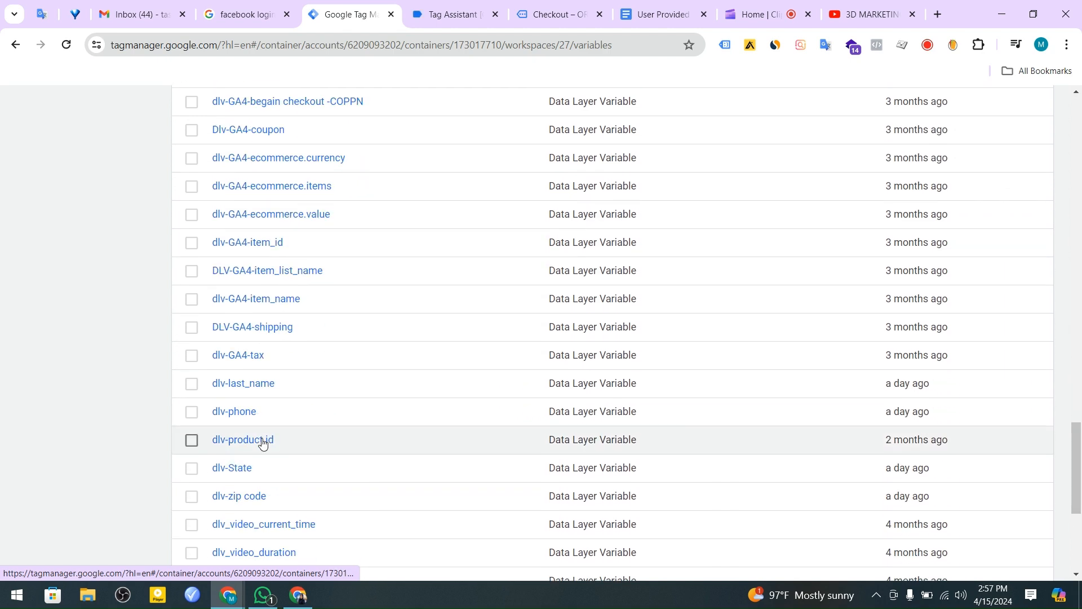
pyautogui.scroll(-2, 264, 472)
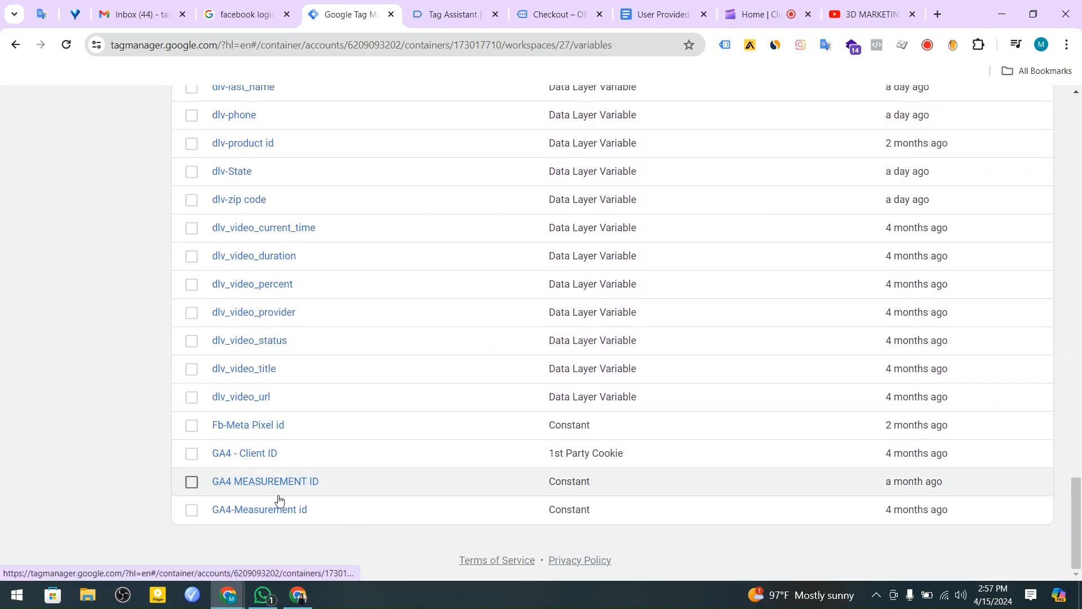
pyautogui.scroll(1, 263, 365)
pyautogui.scroll(5, 263, 366)
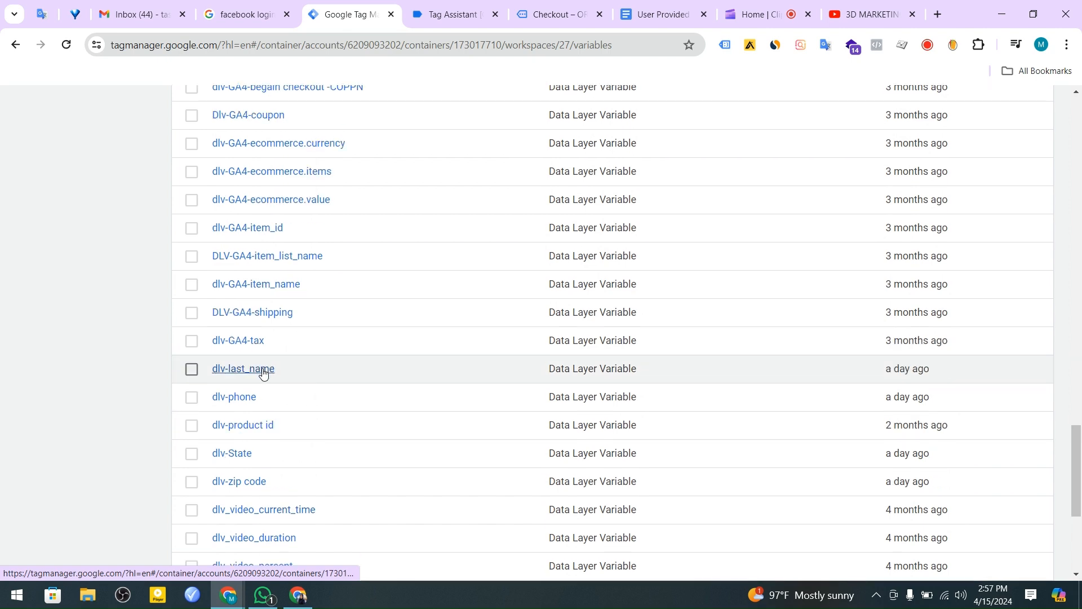
pyautogui.click(241, 444)
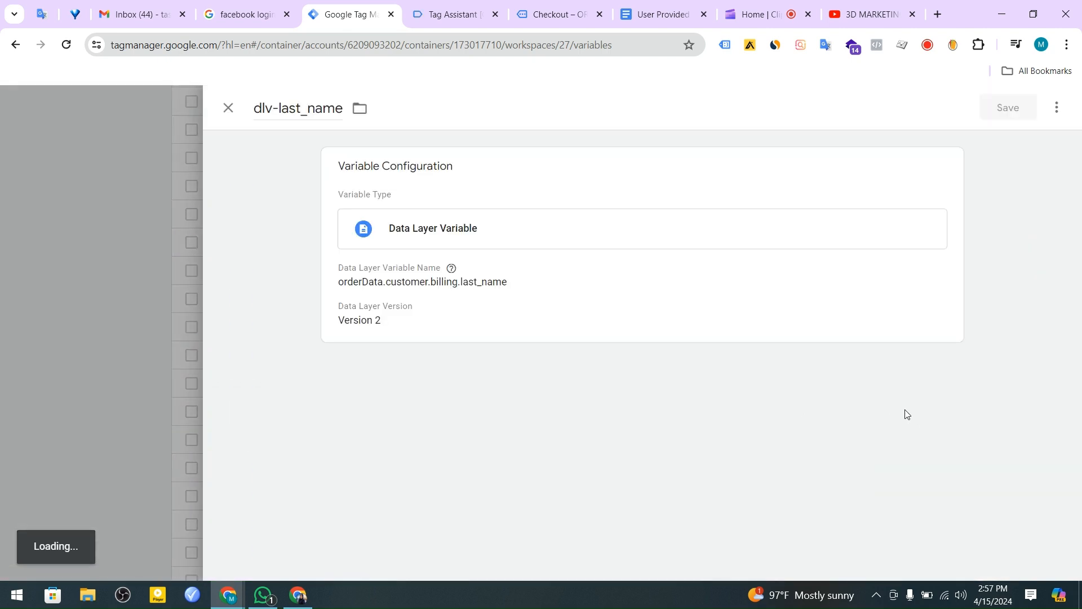
pyautogui.click(406, 276)
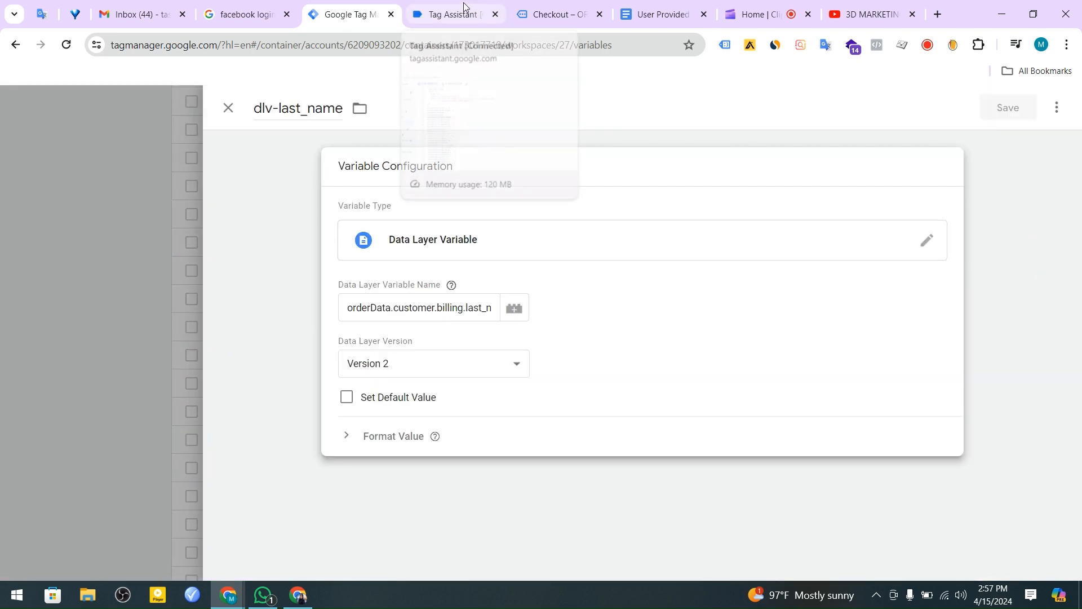
# - Switch to Tag Assistant and copy the customerBillingLastName key from the purchase event's data layer
pyautogui.click(450, 15)
pyautogui.doubleClick(301, 319)
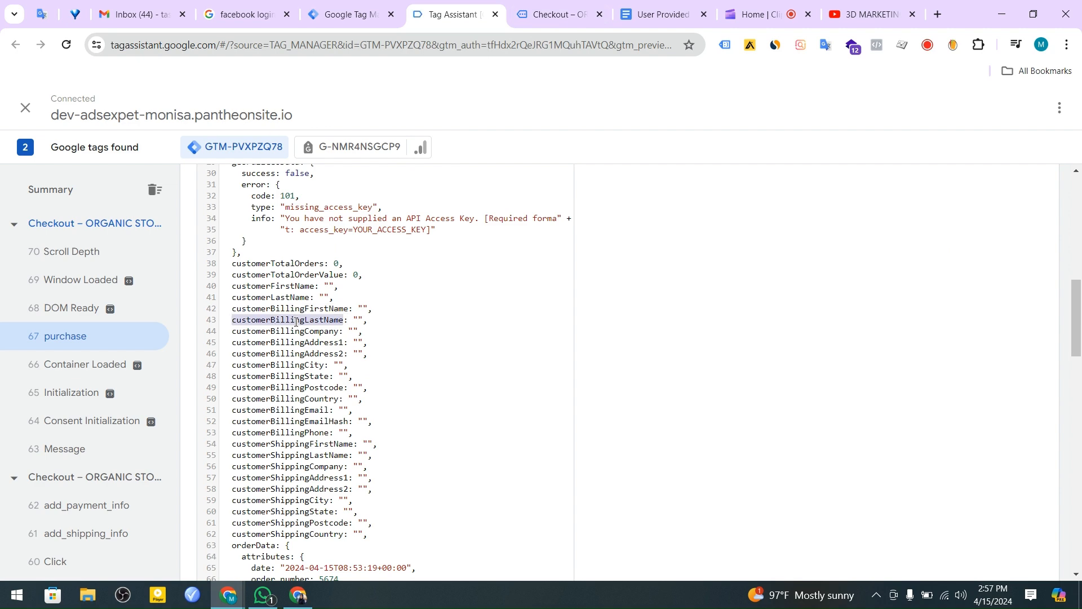
pyautogui.rightClick(302, 319)
pyautogui.click(326, 333)
# - Return to Tag Manager, replace the data layer variable name of dlv-last_name with customerBillingLastName, and save the variable
pyautogui.click(257, 5)
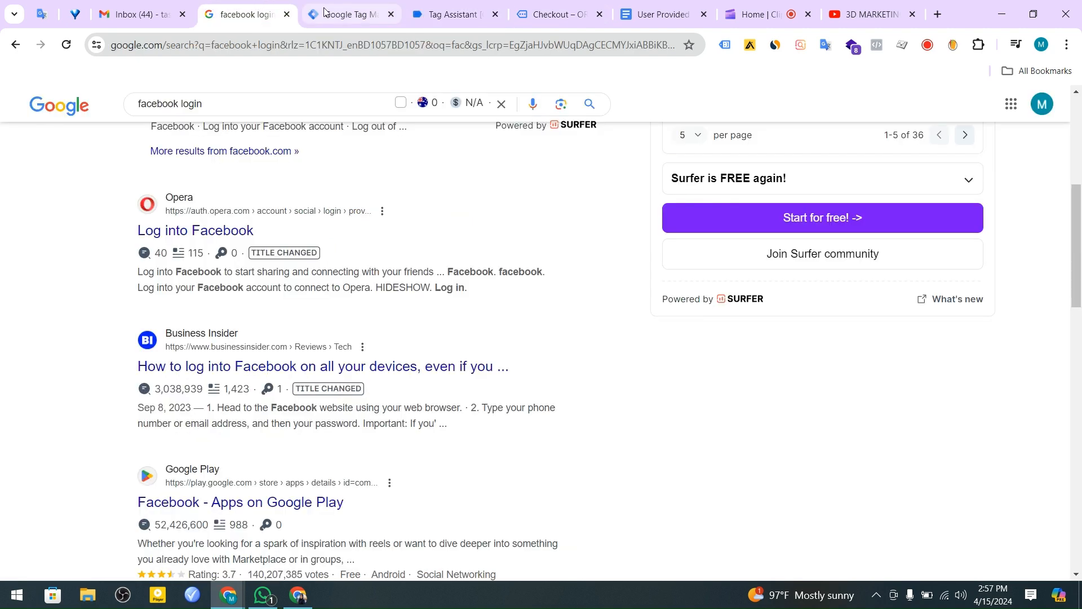
pyautogui.click(350, 14)
pyautogui.doubleClick(398, 308)
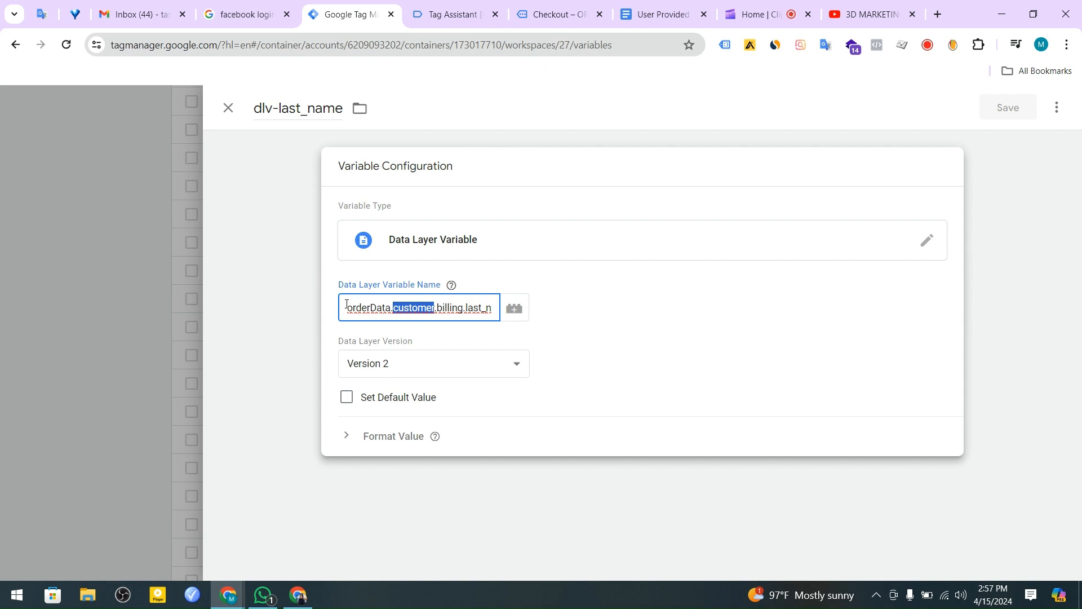
pyautogui.moveTo(347, 305); pyautogui.dragTo(556, 343)
pyautogui.rightClick(431, 305)
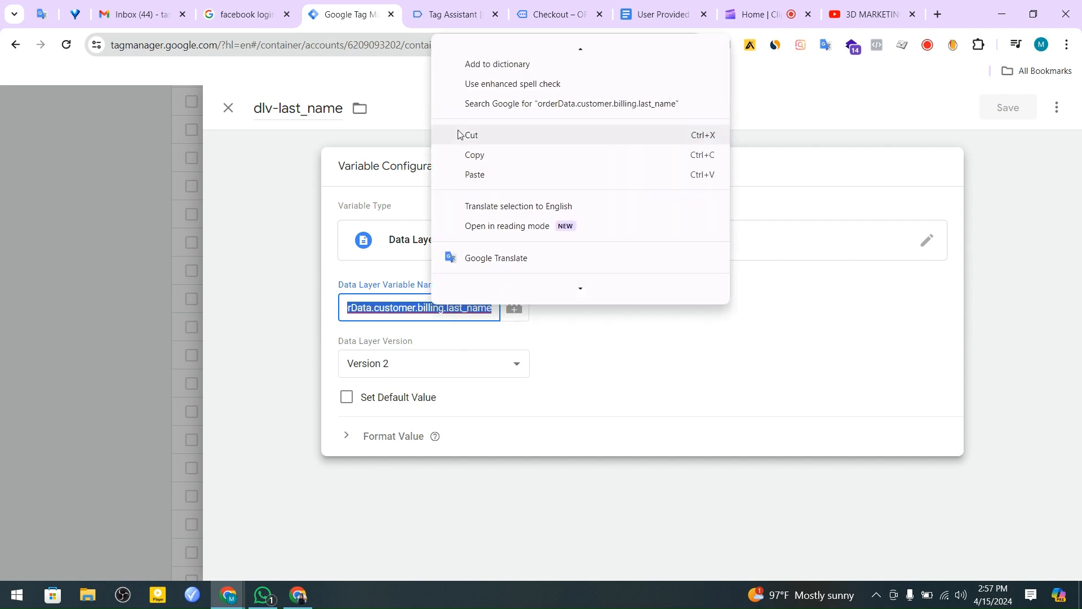
pyautogui.click(476, 173)
pyautogui.click(1008, 112)
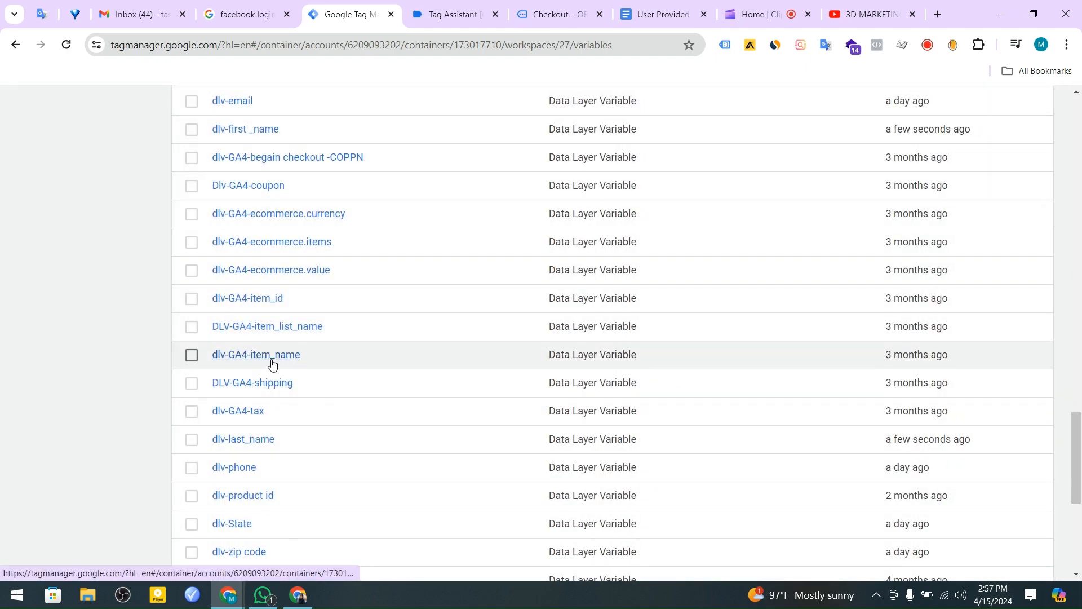
# - Open the dlv-phone variable, and look through the customer billing and shipping keys in Tag Assistant's purchase data layer
pyautogui.scroll(-1, 271, 350)
pyautogui.click(225, 397)
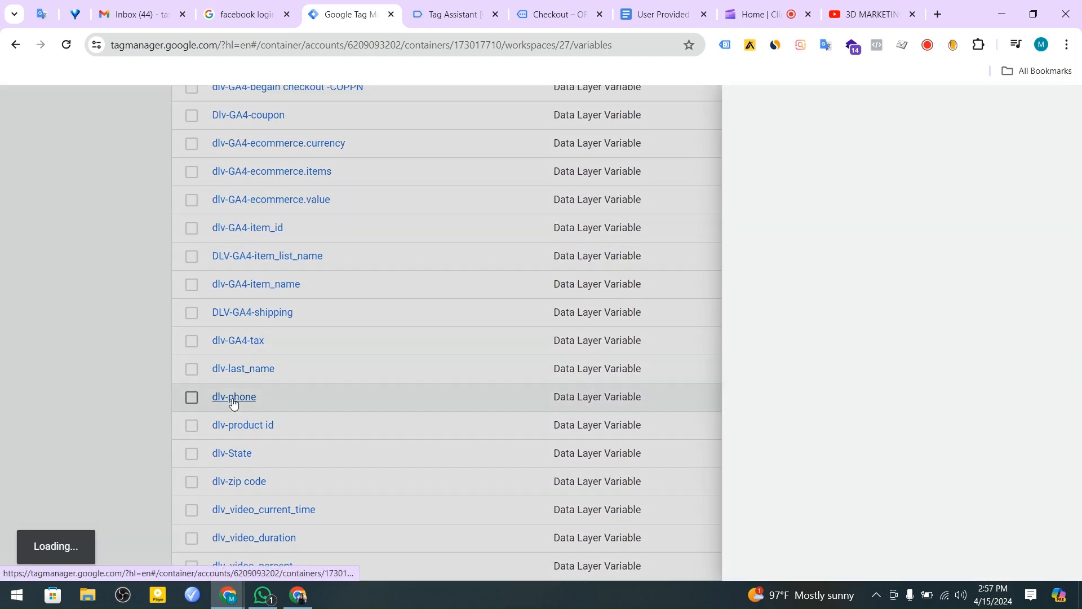
pyautogui.click(529, 4)
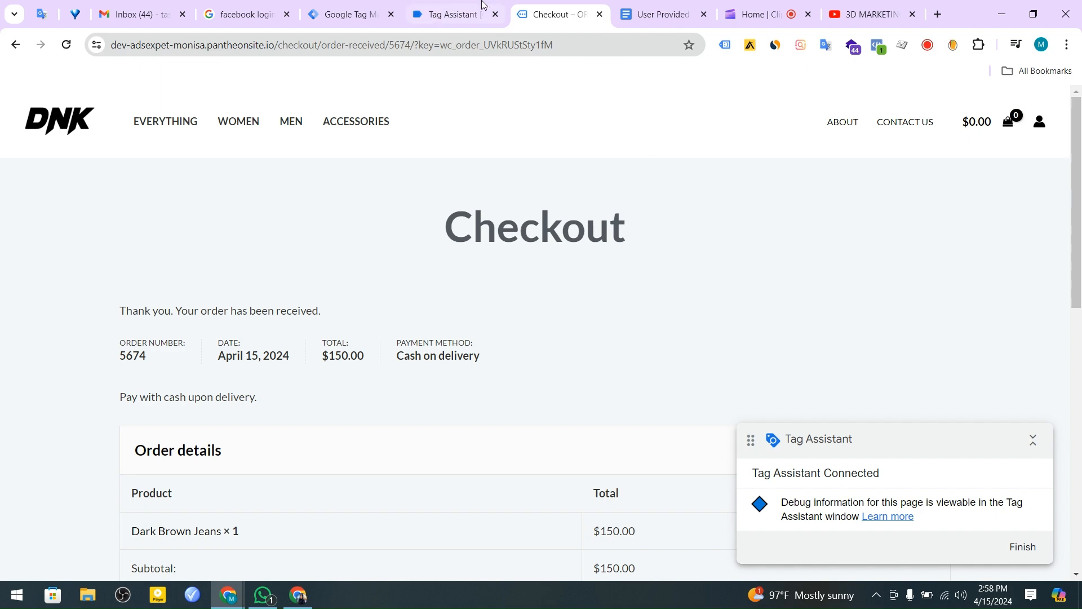
pyautogui.click(482, 5)
pyautogui.scroll(-1, 290, 341)
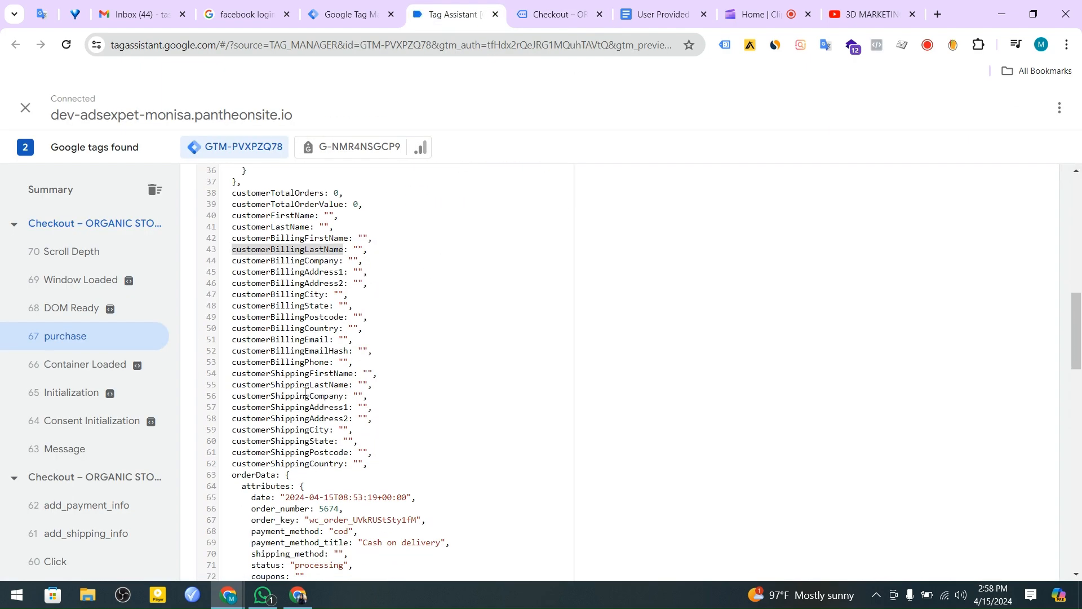
pyautogui.scroll(-2, 305, 391)
pyautogui.scroll(3, 294, 346)
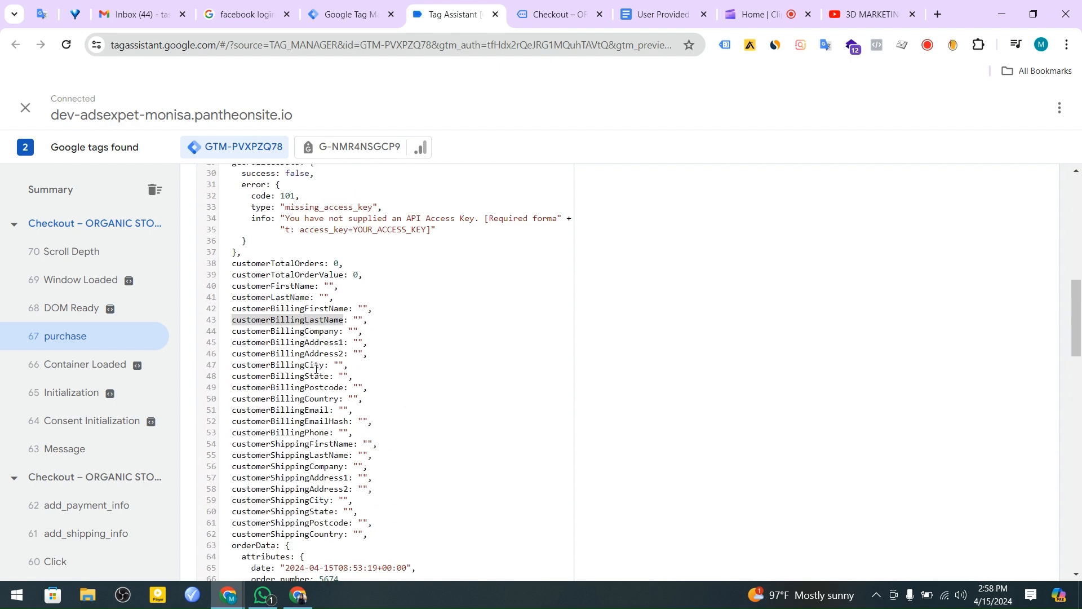
pyautogui.scroll(-1, 316, 369)
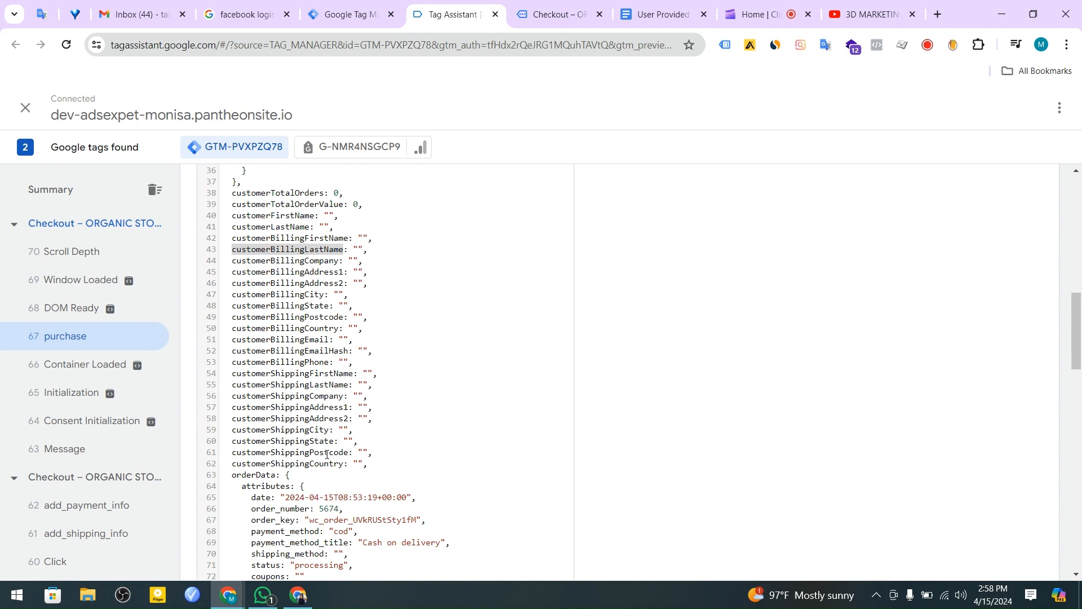
pyautogui.scroll(-1, 326, 453)
pyautogui.scroll(2, 338, 234)
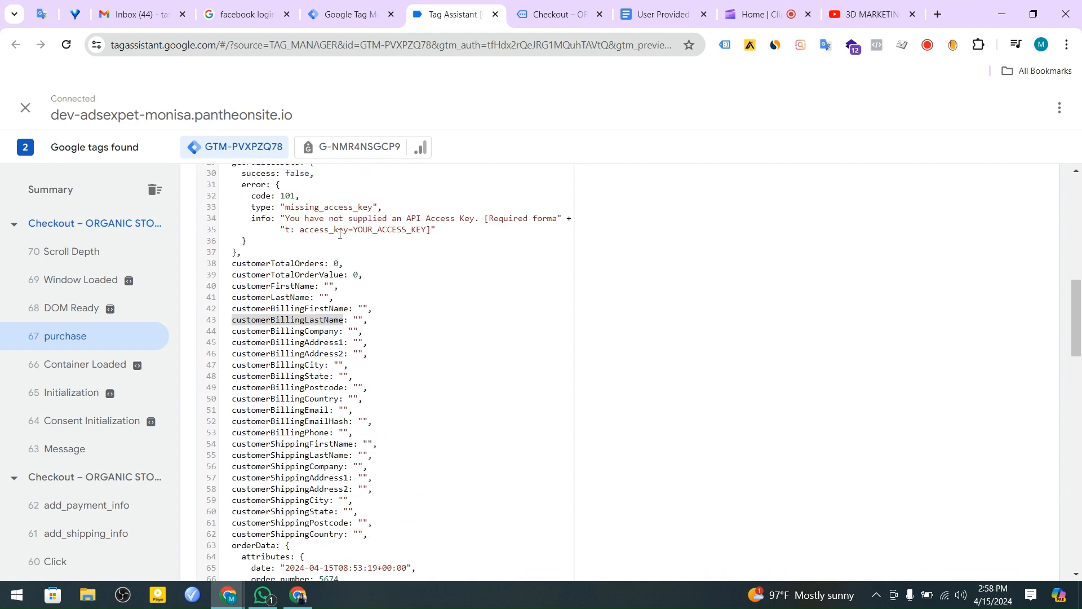
# - Copy the customerBillingPhone key from the purchase event's data layer in Tag Assistant
pyautogui.scroll(-3, 433, 310)
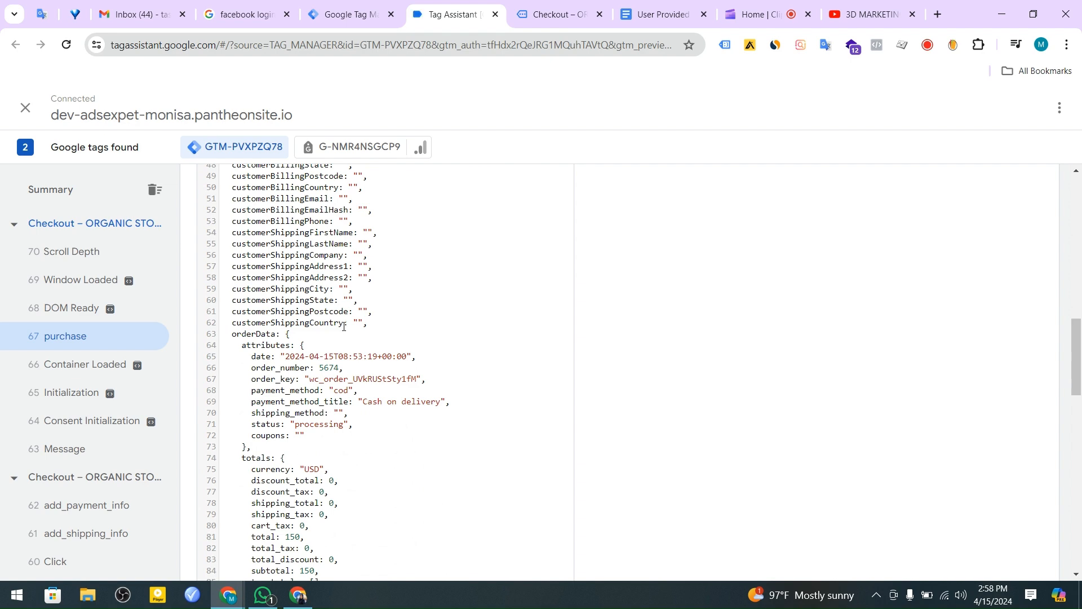
pyautogui.scroll(1, 344, 327)
pyautogui.doubleClick(269, 292)
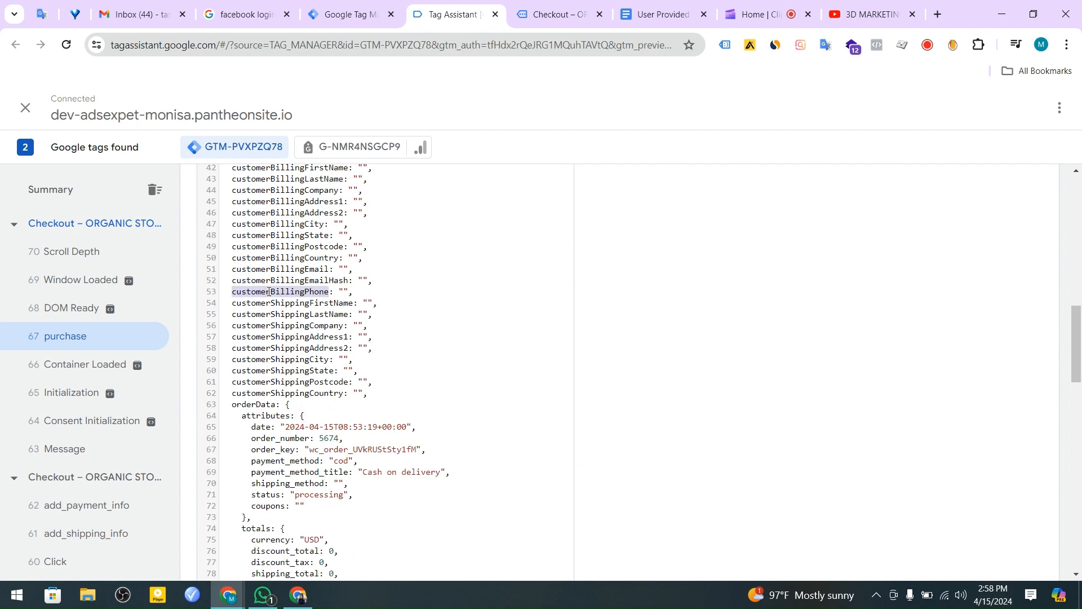
pyautogui.rightClick(269, 291)
pyautogui.click(341, 308)
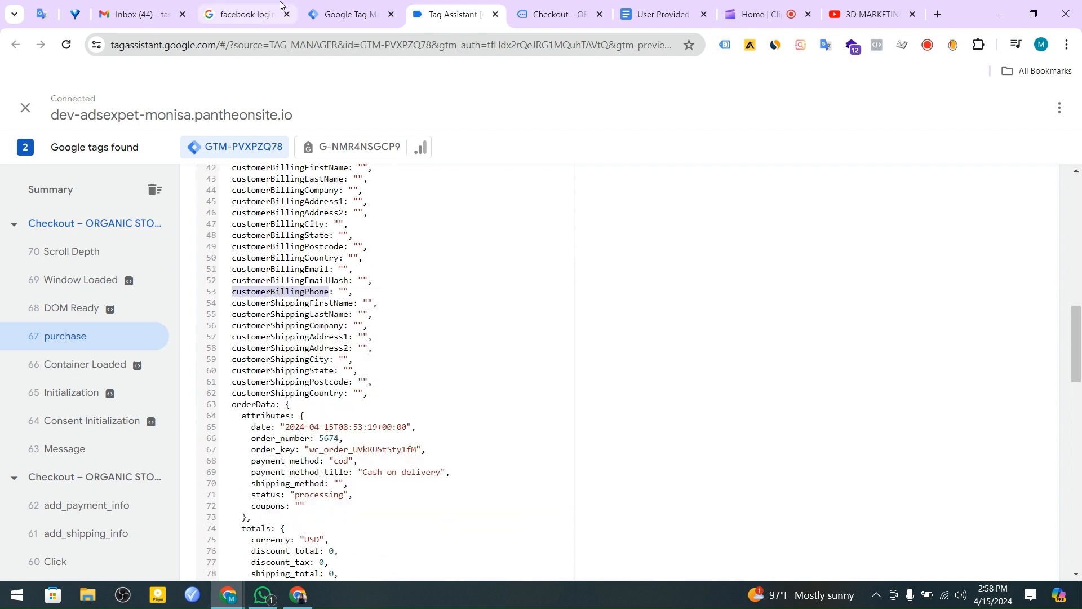
# - Switch to Tag Manager, replace the data layer variable name of dlv-phone with customerBillingPhone, and save the variable
pyautogui.click(337, 17)
pyautogui.click(379, 283)
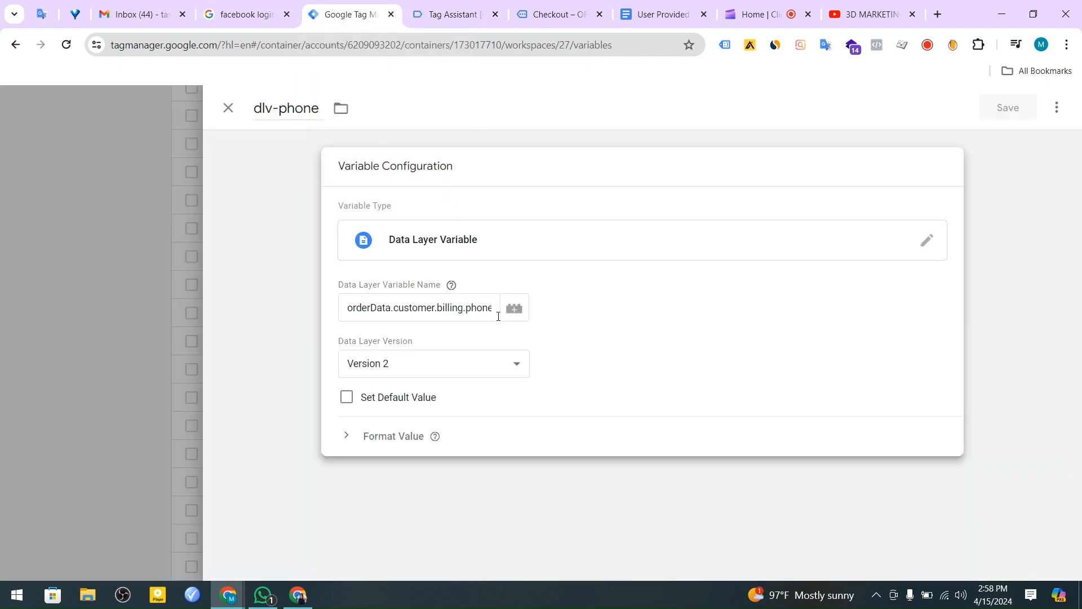
pyautogui.click(413, 308)
pyautogui.moveTo(346, 302); pyautogui.dragTo(593, 354)
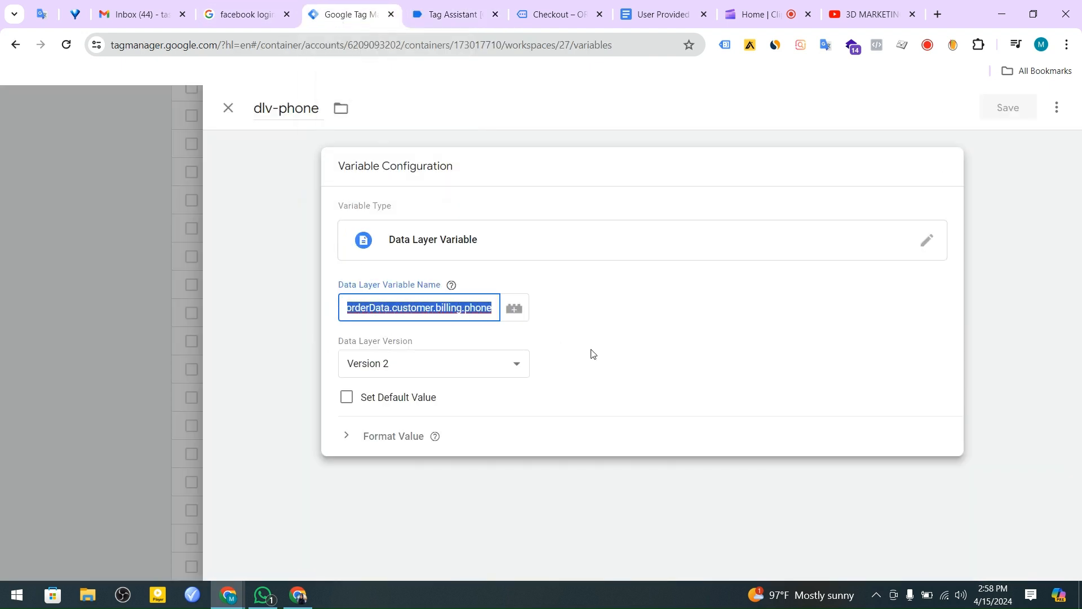
pyautogui.rightClick(449, 307)
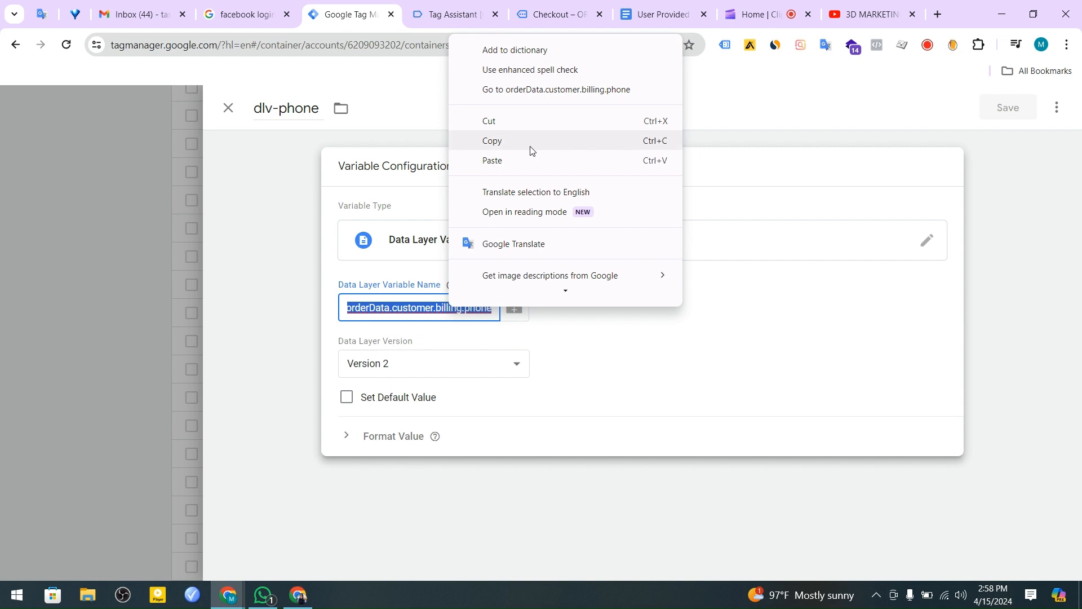
pyautogui.click(535, 161)
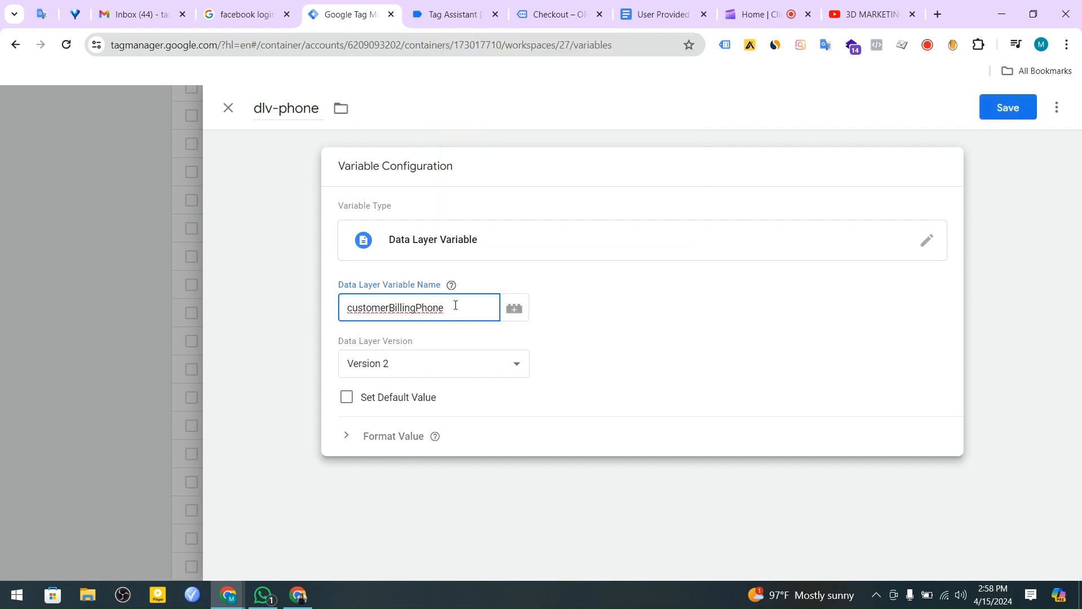
pyautogui.click(1017, 110)
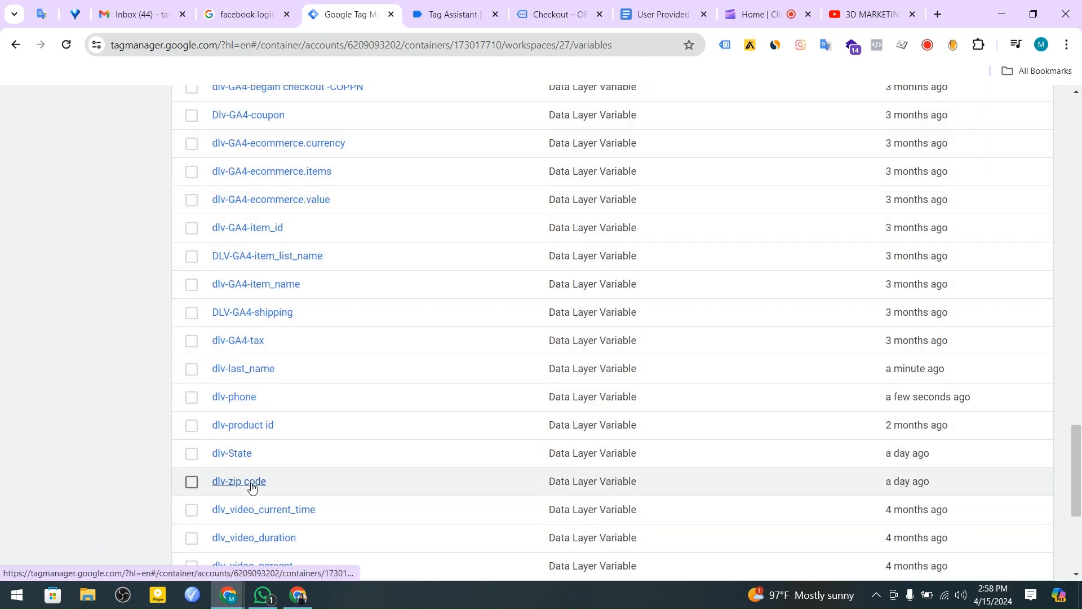
# - Open the dlv-zip code variable's configuration for editing and select its data layer variable name
pyautogui.click(248, 482)
pyautogui.moveTo(454, 282)
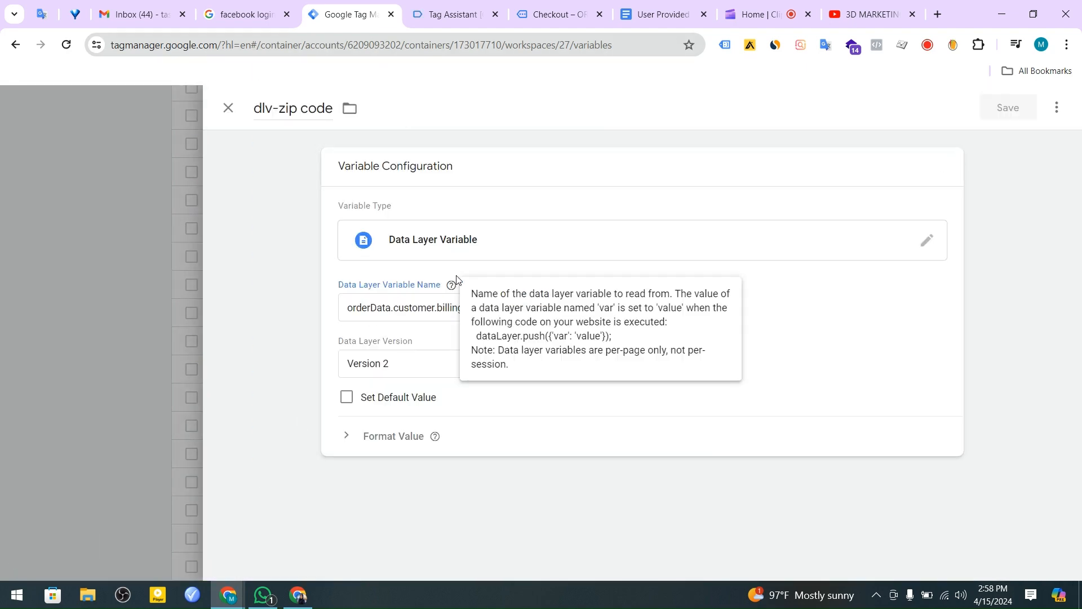
pyautogui.moveTo(345, 304); pyautogui.dragTo(791, 385)
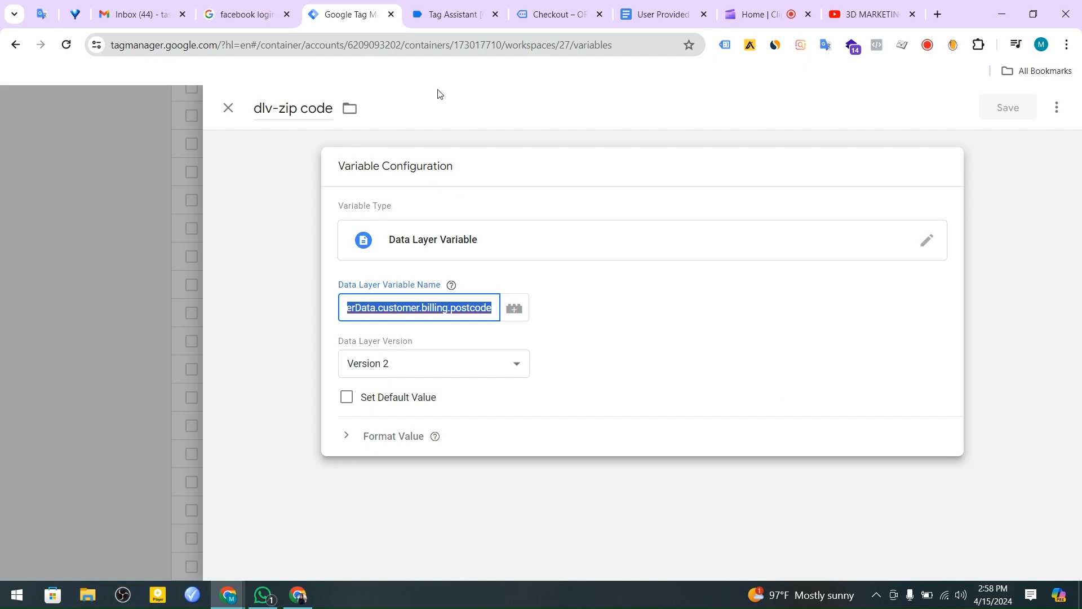
# - Switch to Tag Assistant, find the billing postcode key in the purchase event's data layer, and copy customerBillingPostcode
pyautogui.click(550, 14)
pyautogui.click(451, 14)
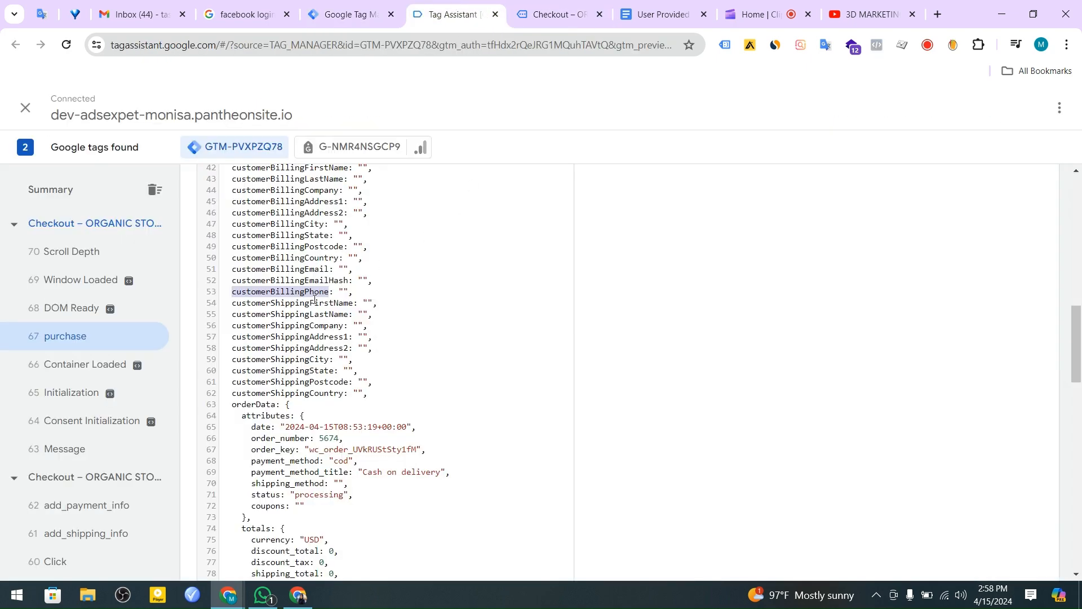
pyautogui.scroll(-2, 340, 305)
pyautogui.click(349, 14)
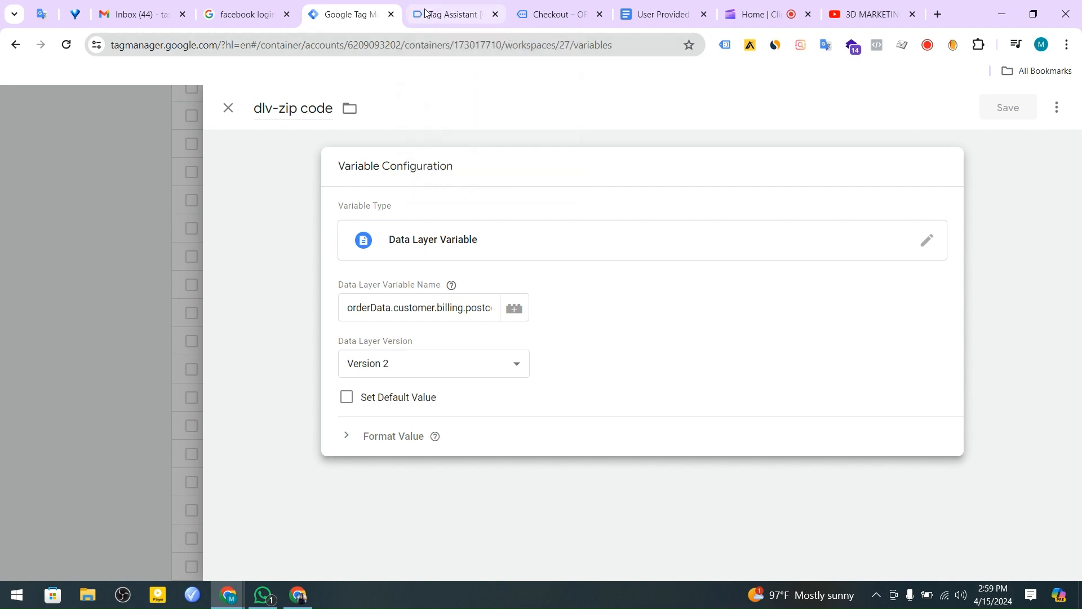
pyautogui.click(451, 12)
pyautogui.click(336, 11)
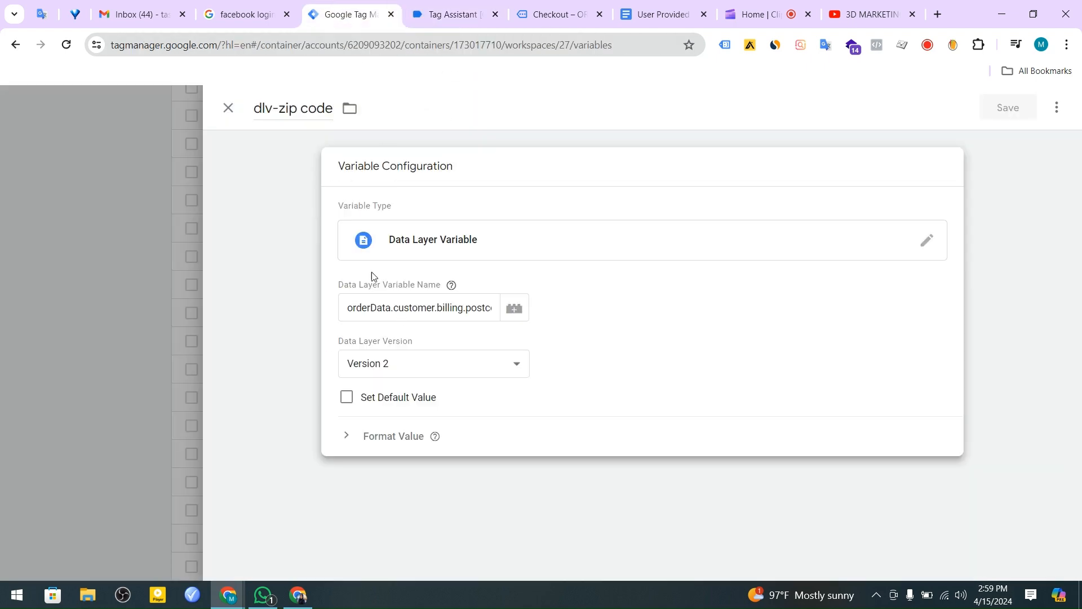
pyautogui.moveTo(350, 309); pyautogui.dragTo(572, 362)
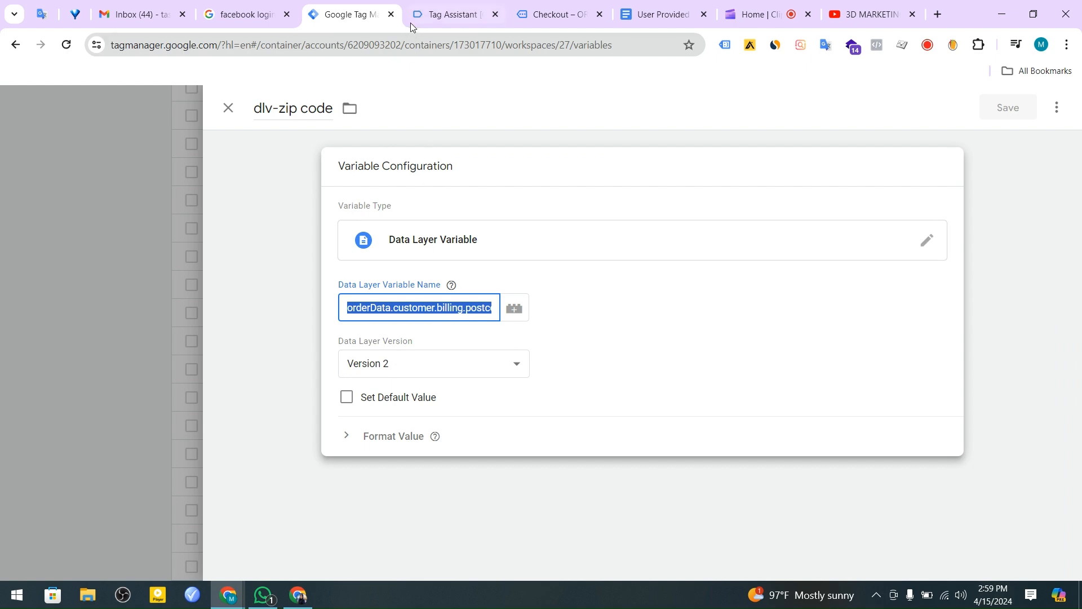
pyautogui.click(412, 18)
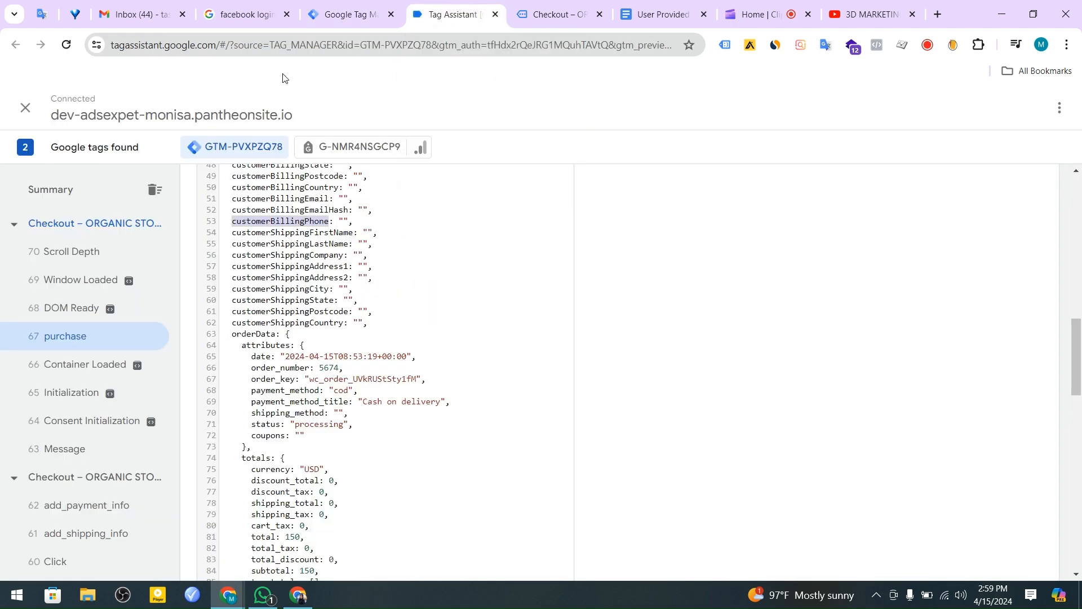
pyautogui.click(346, 17)
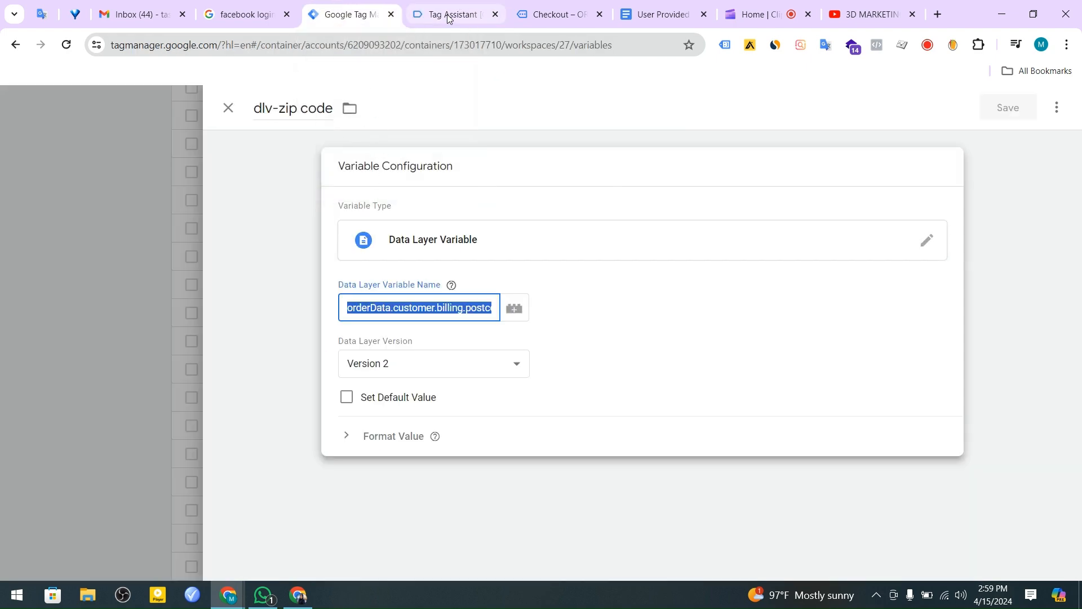
pyautogui.click(449, 18)
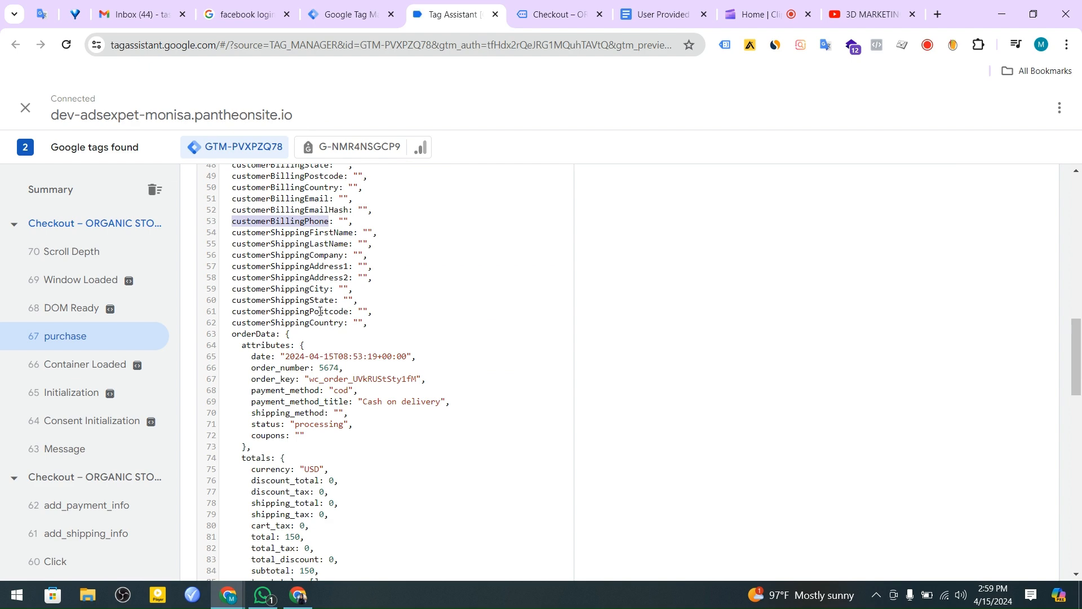
pyautogui.scroll(3, 309, 326)
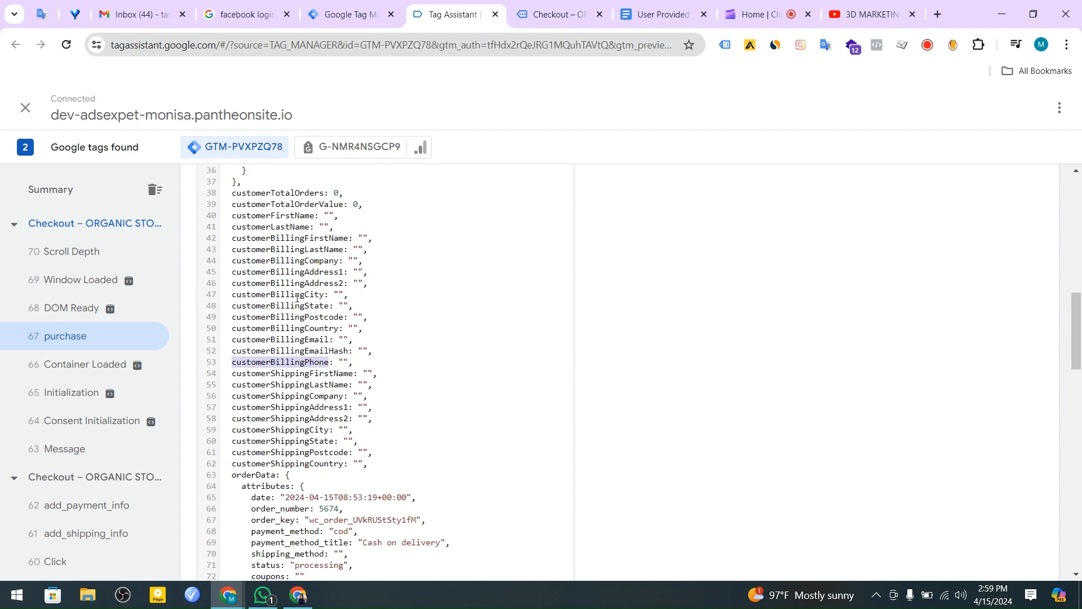
# - Return to Tag Manager, replace the data layer variable name of dlv-zip code with customerBillingPostcode, and save the variable
pyautogui.hotkey('ctrl', 'shift', 'Tab')
pyautogui.rightClick(421, 307)
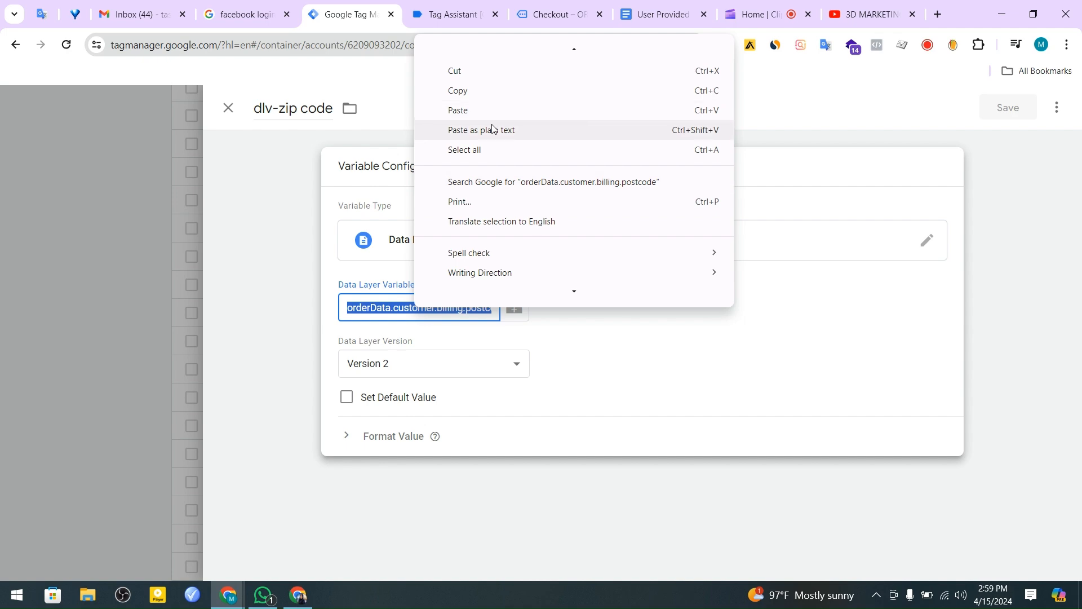
pyautogui.click(491, 128)
pyautogui.click(1007, 107)
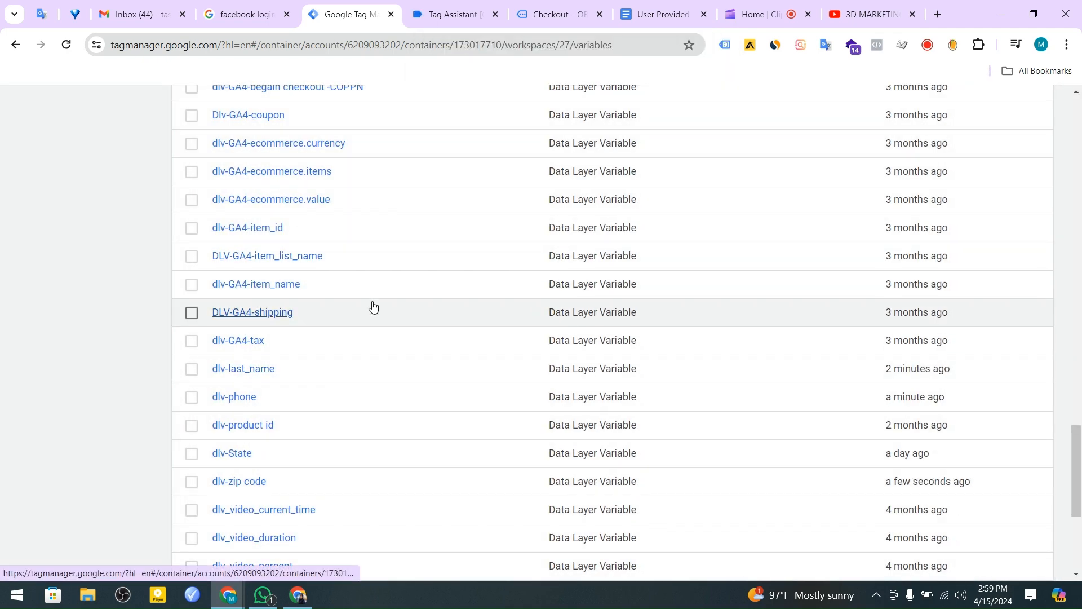
# - Open the dlv-State variable from the user-defined variables and make its data layer variable configuration editable
pyautogui.scroll(-2, 372, 306)
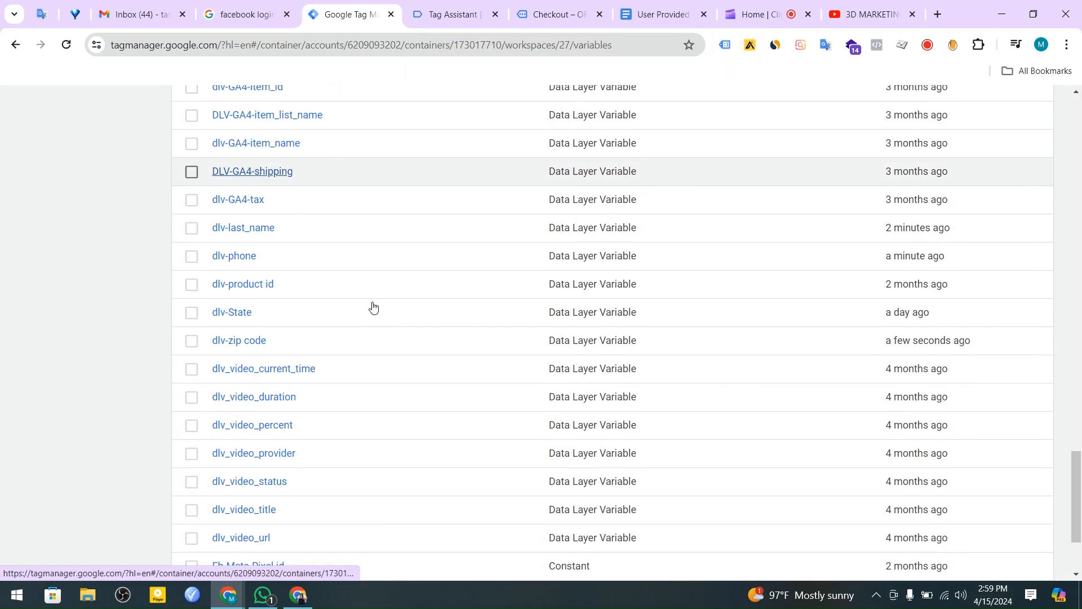
pyautogui.click(242, 312)
pyautogui.click(407, 274)
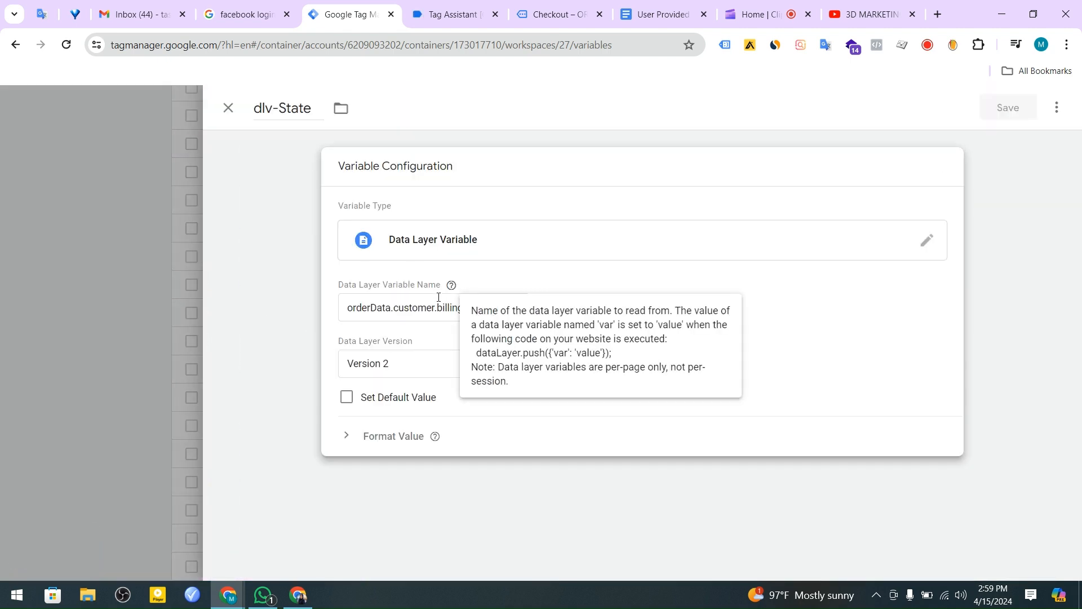
# - Switch to Tag Assistant and copy the customerBillingState key from the purchase event's data layer
pyautogui.click(446, 13)
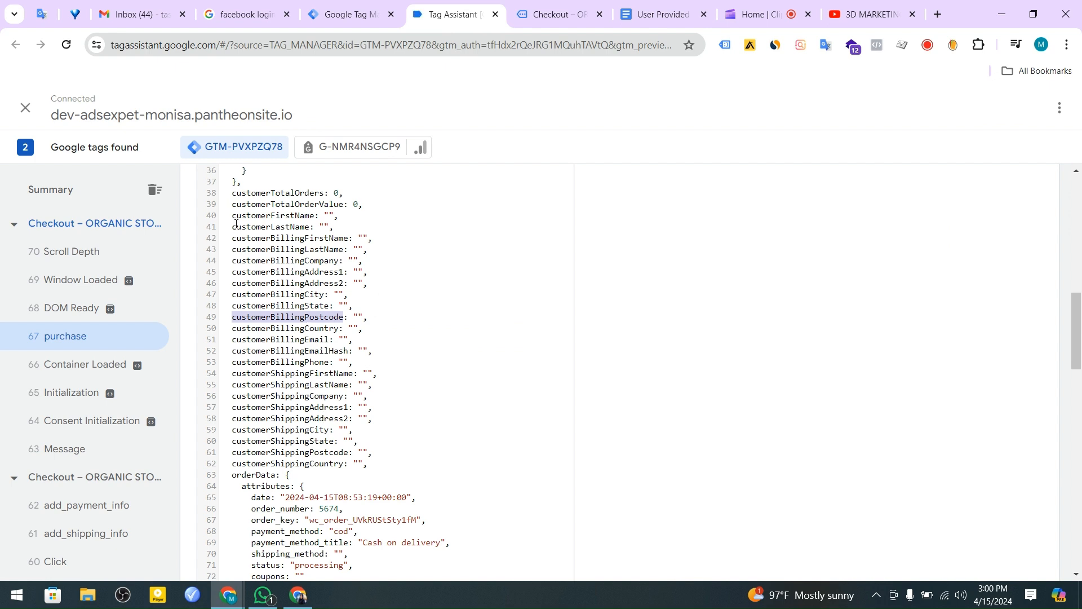
pyautogui.moveTo(229, 203); pyautogui.dragTo(316, 352)
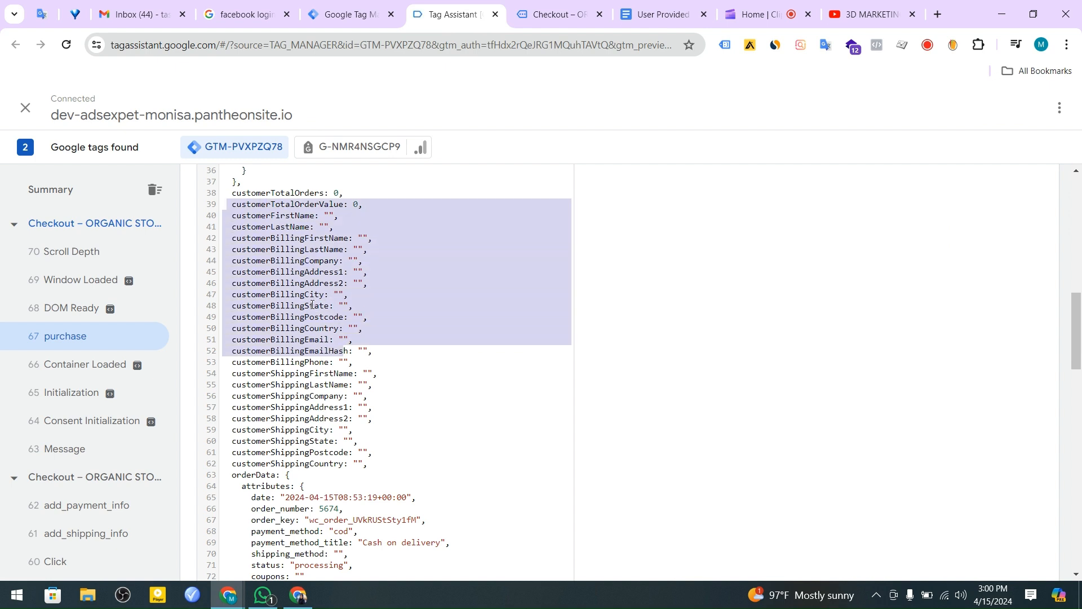
pyautogui.click(305, 306)
pyautogui.doubleClick(304, 305)
pyautogui.rightClick(305, 306)
pyautogui.click(338, 321)
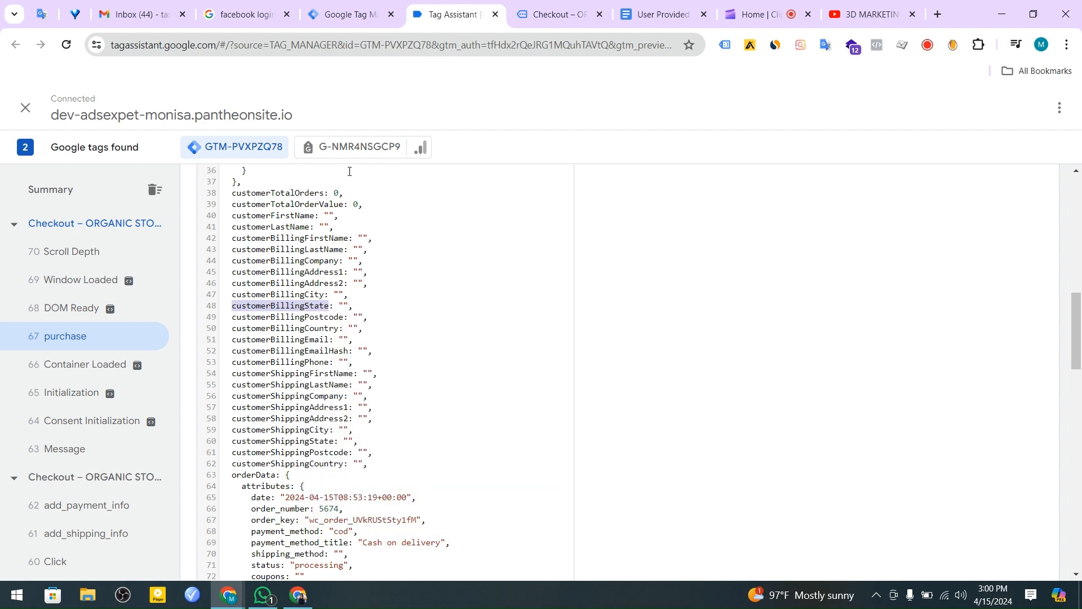
# - Return to Tag Manager, replace the data layer variable name of dlv-State with customerBillingState, and save the variable
pyautogui.click(375, 4)
pyautogui.doubleClick(358, 306)
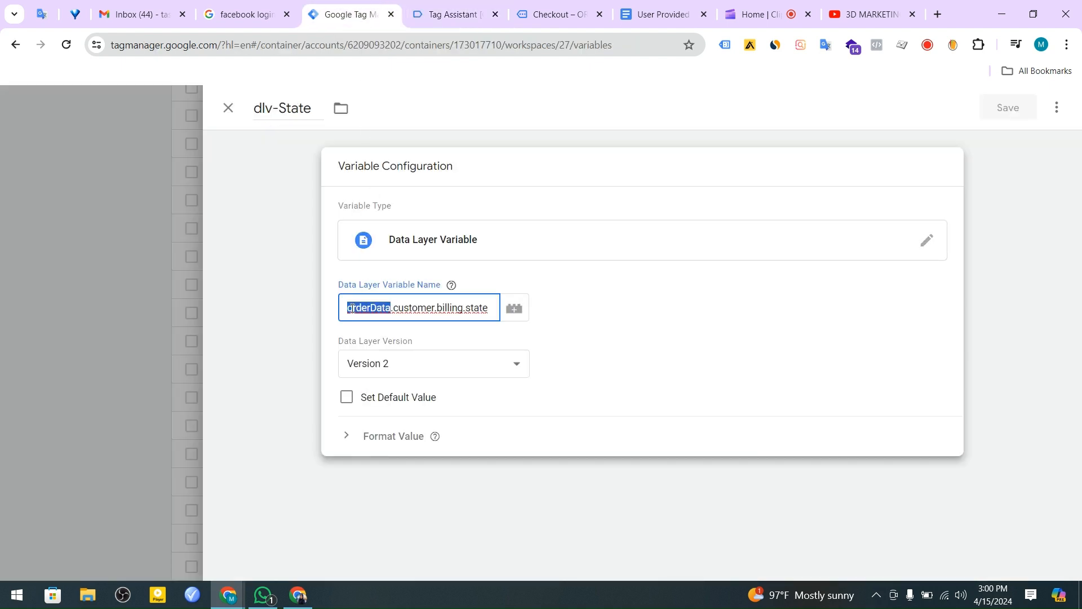
pyautogui.moveTo(349, 308); pyautogui.dragTo(535, 342)
pyautogui.rightClick(447, 305)
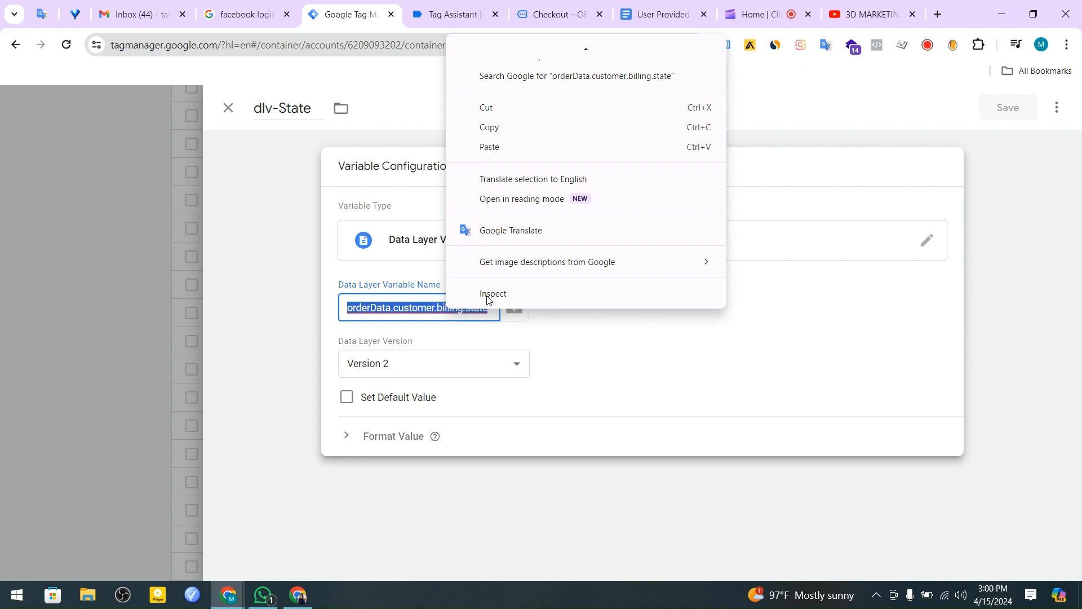
pyautogui.click(533, 145)
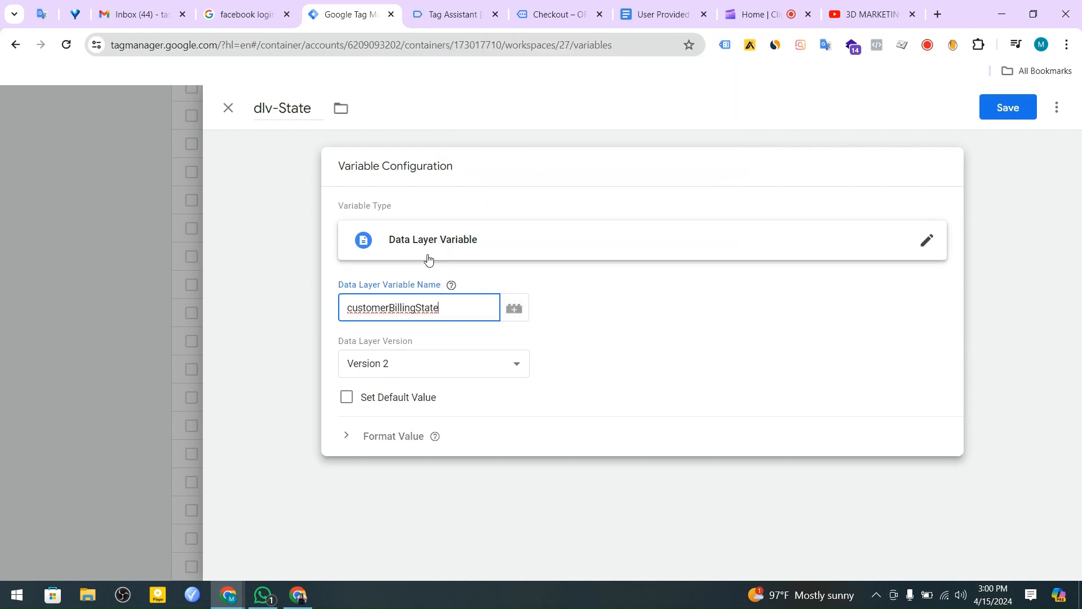
pyautogui.click(1008, 107)
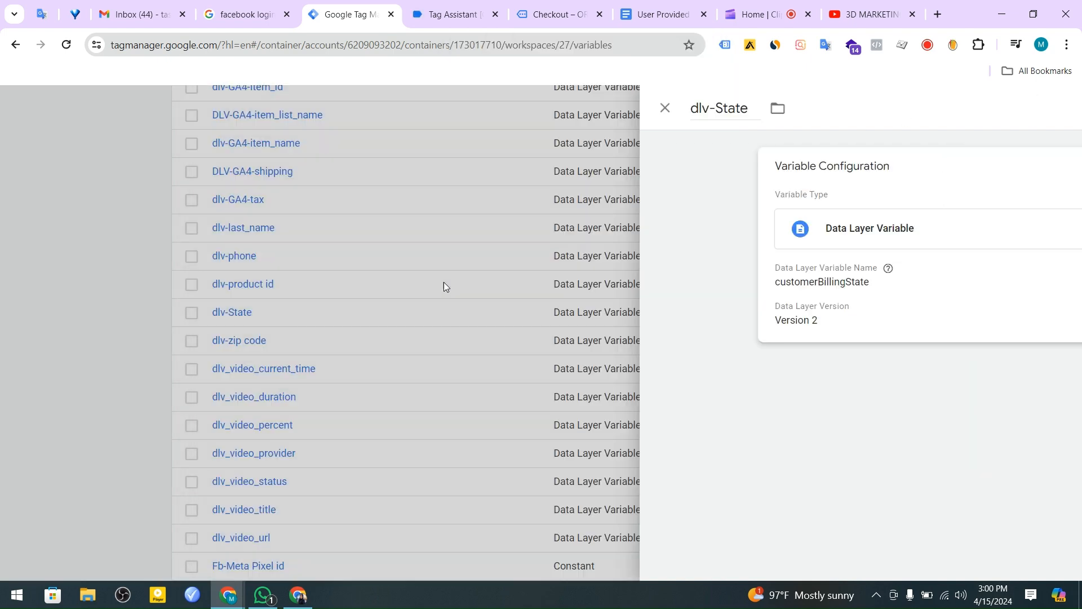
# - Find dlv-country among the user-defined variables, open its configuration for editing, and select its data layer variable name
pyautogui.scroll(-3, 299, 490)
pyautogui.scroll(3, 313, 450)
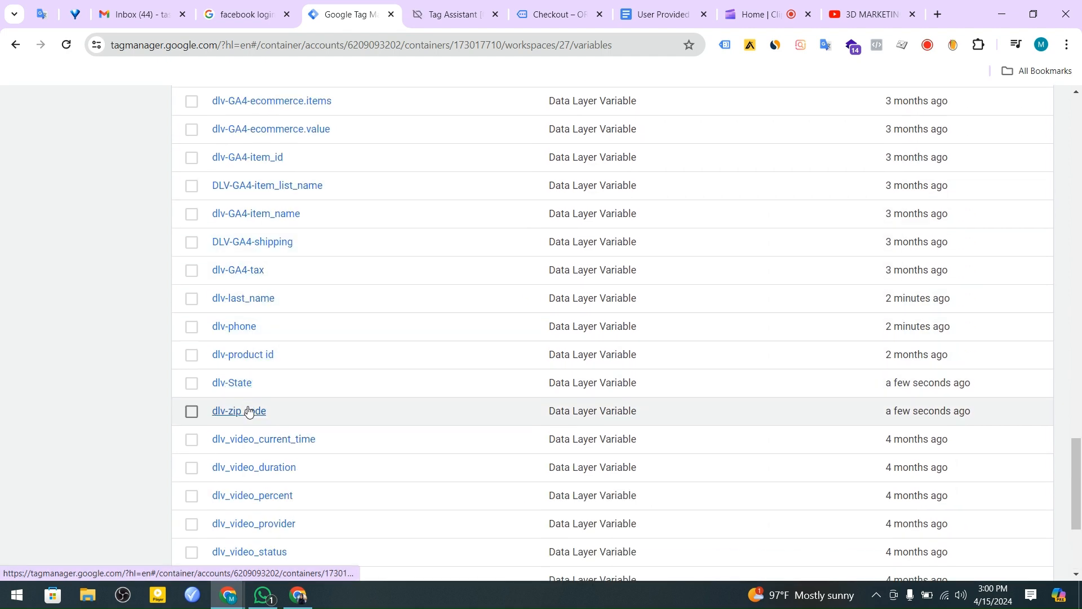
pyautogui.scroll(-3, 253, 415)
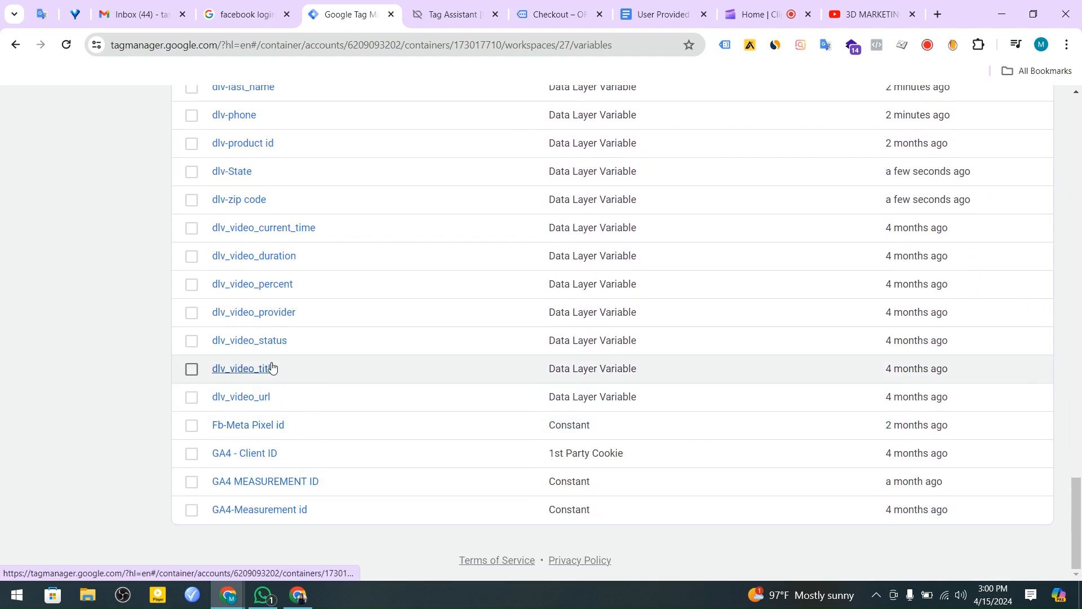
pyautogui.scroll(5, 269, 366)
pyautogui.scroll(2, 268, 162)
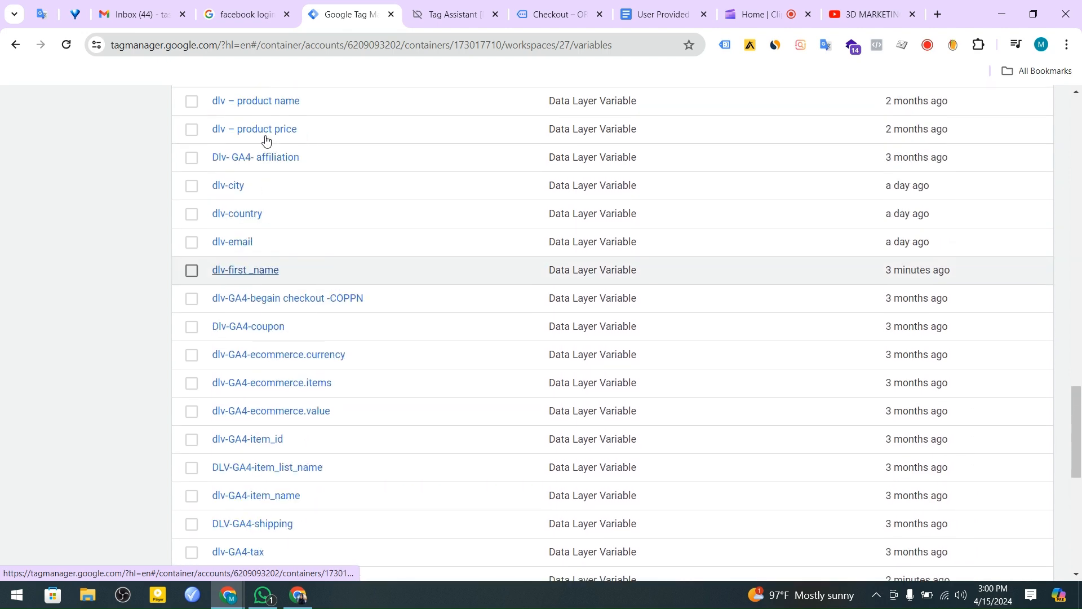
pyautogui.click(229, 220)
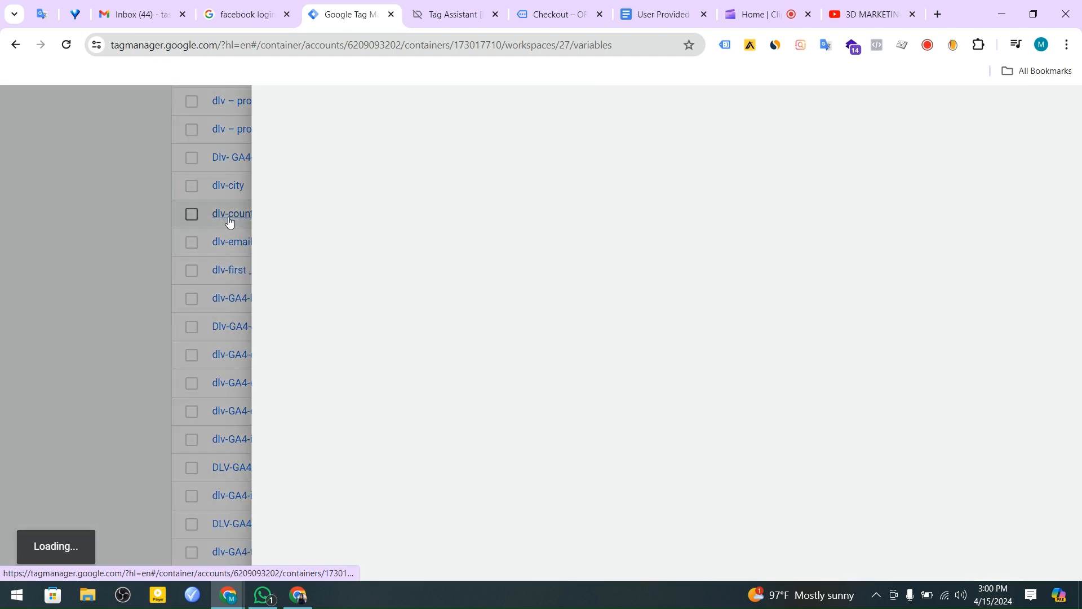
pyautogui.click(468, 285)
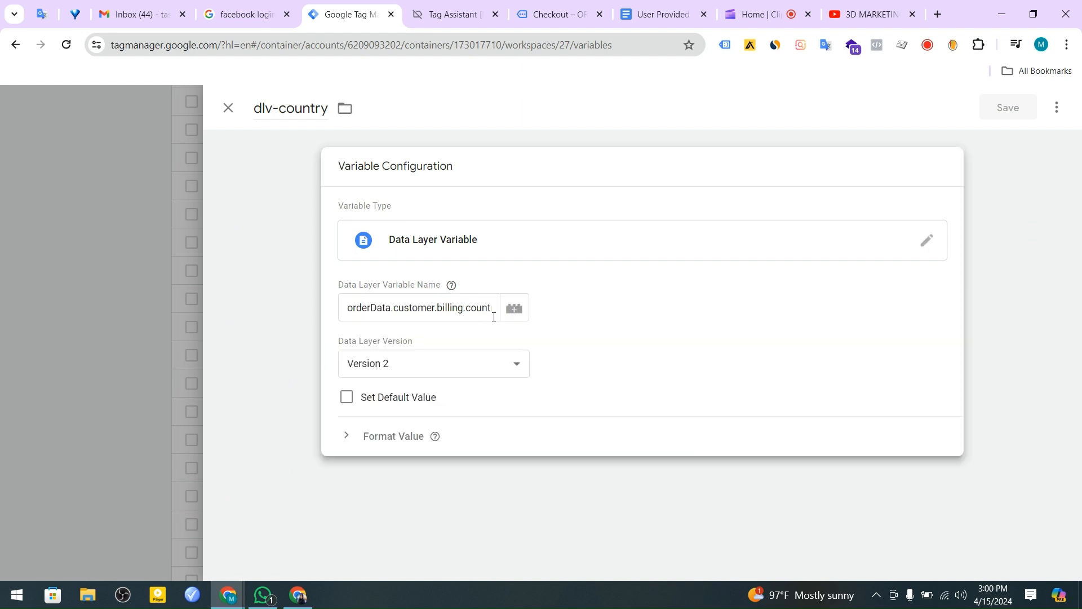
pyautogui.click(396, 309)
pyautogui.hotkey('ctrl', 'a')
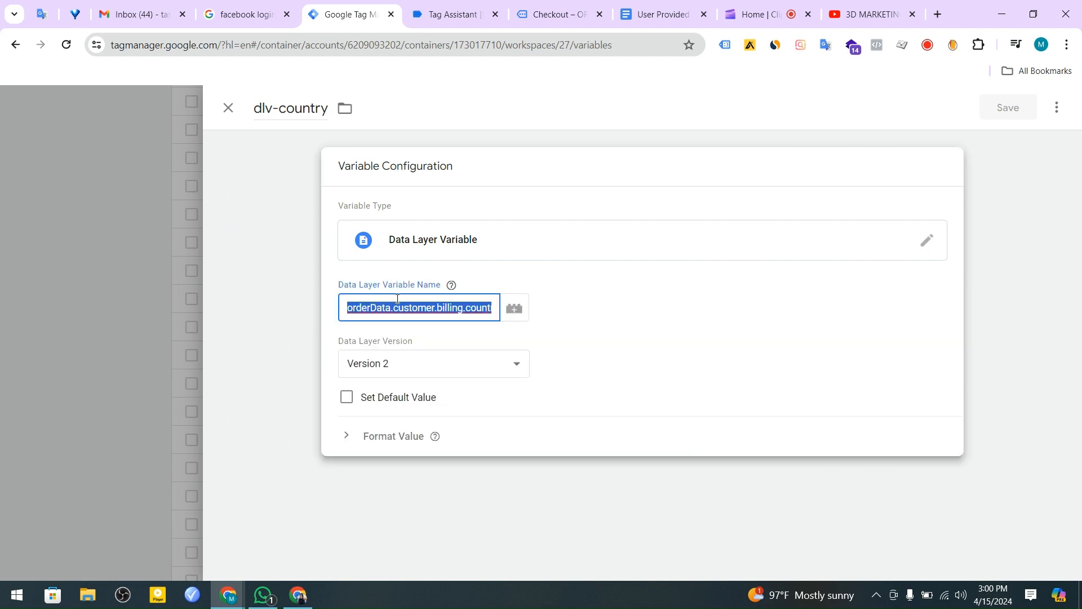
# - Clear the data layer variable name of dlv-country and copy the customerBillingCountry key from the purchase event in Tag Assistant
pyautogui.press('BackSpace')
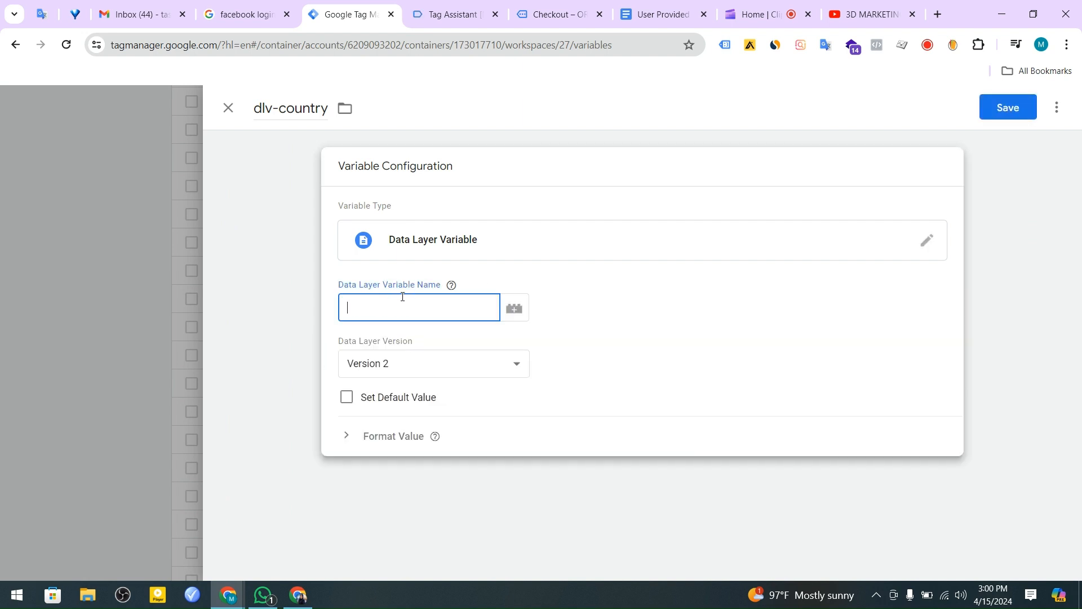
pyautogui.click(451, 14)
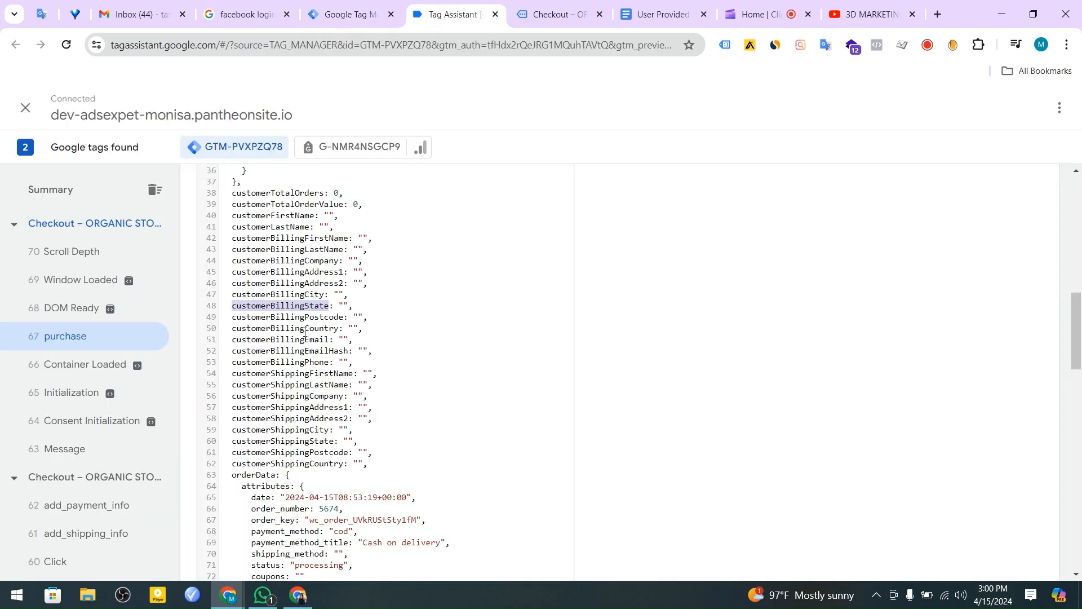
pyautogui.scroll(-1, 306, 319)
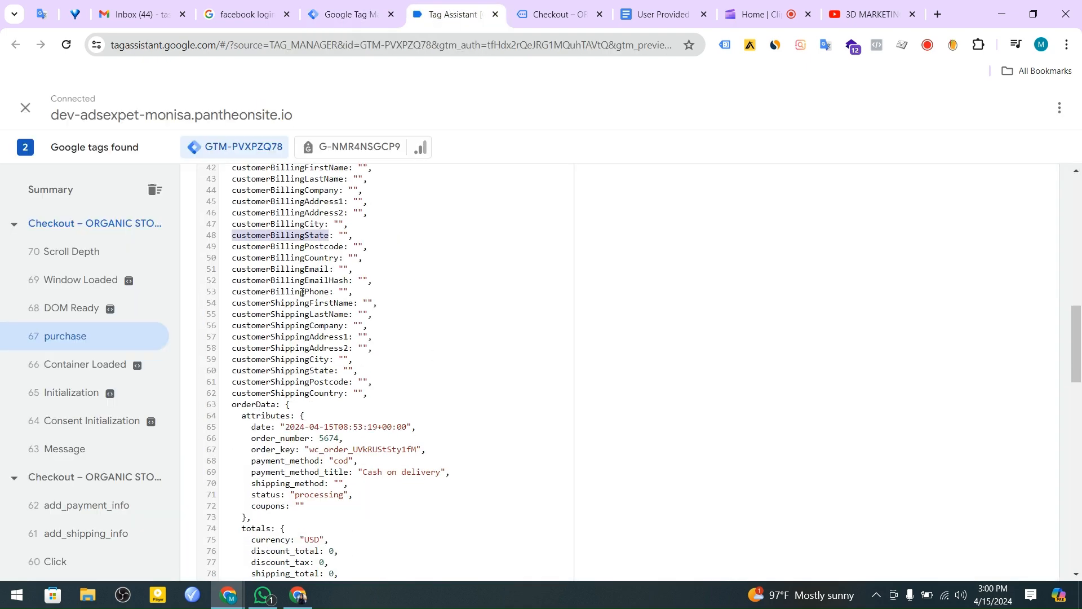
pyautogui.doubleClick(287, 257)
pyautogui.rightClick(306, 260)
pyautogui.click(318, 273)
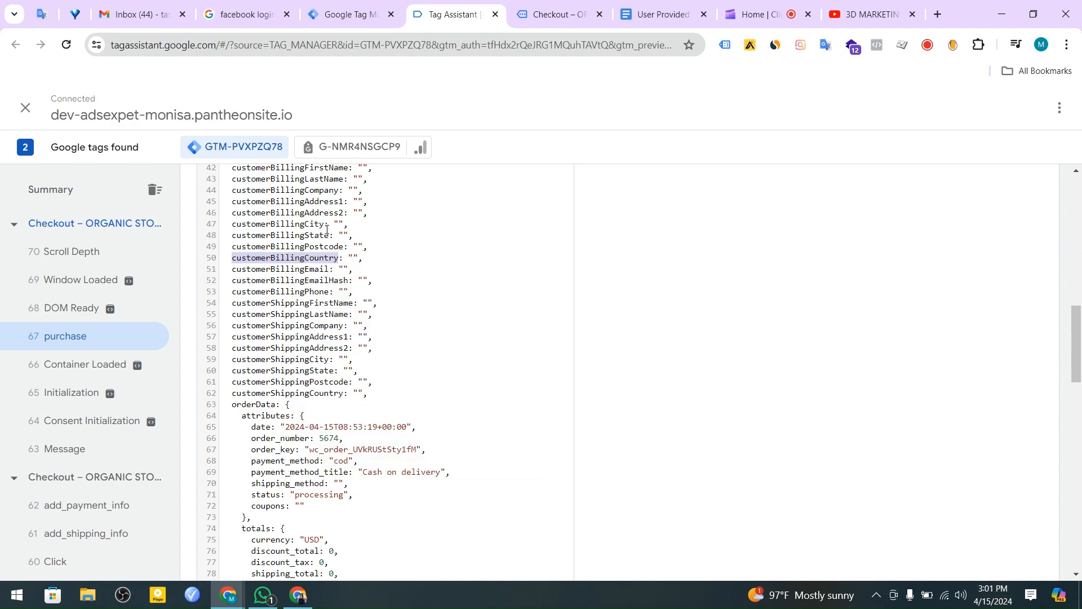
# - Return to Tag Manager, set the data layer variable name of dlv-country to customerBillingCountry, and save the variable
pyautogui.click(356, 8)
pyautogui.rightClick(372, 305)
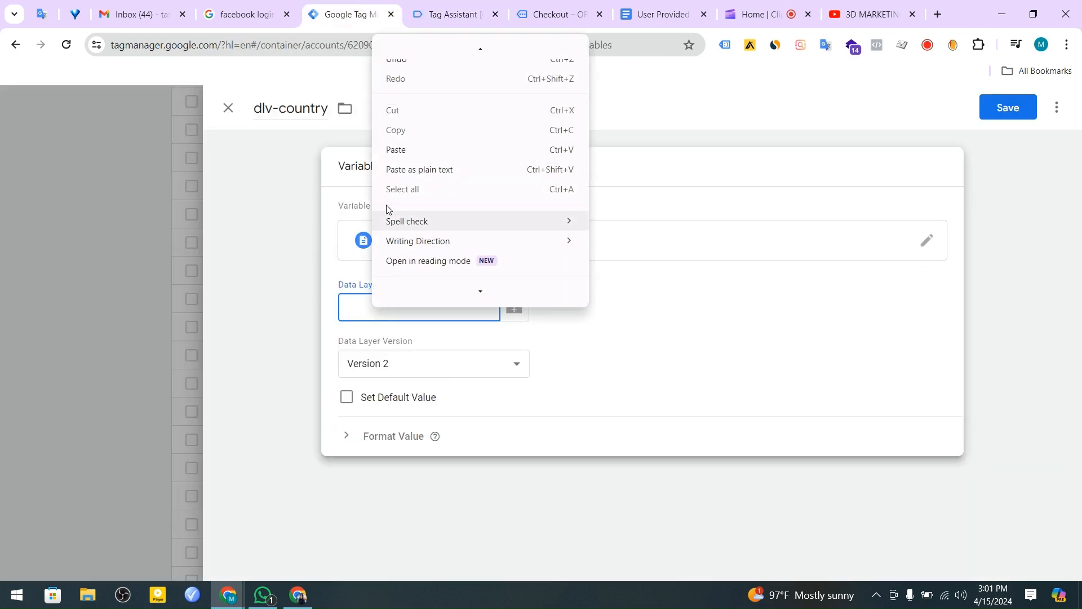
pyautogui.click(394, 149)
pyautogui.click(1007, 109)
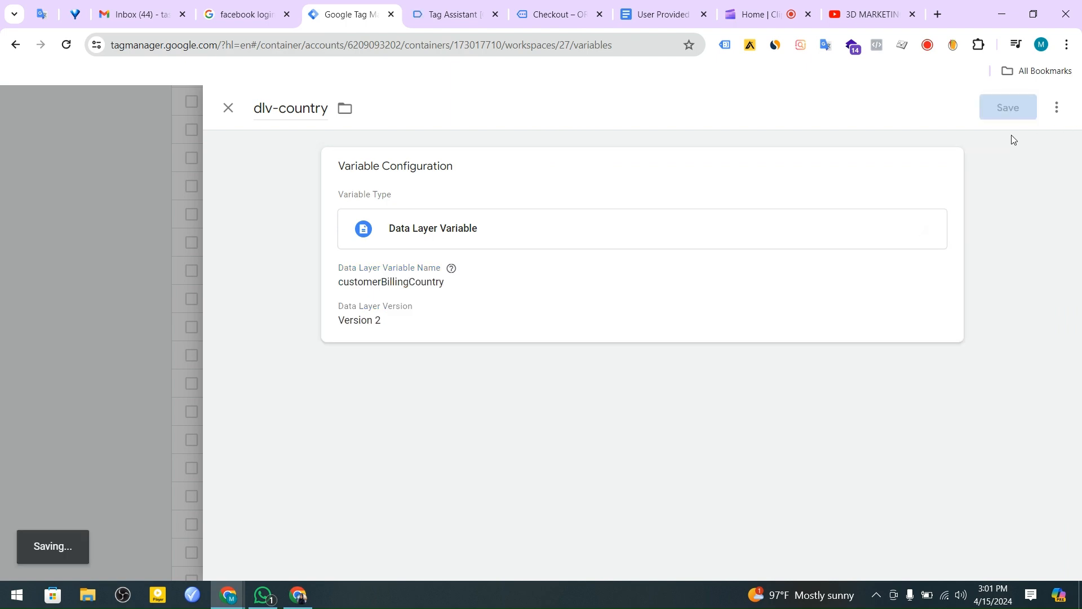
# - Switch to Tag Assistant and copy the customerBillingCity key from the purchase event's data layer
pyautogui.click(438, 7)
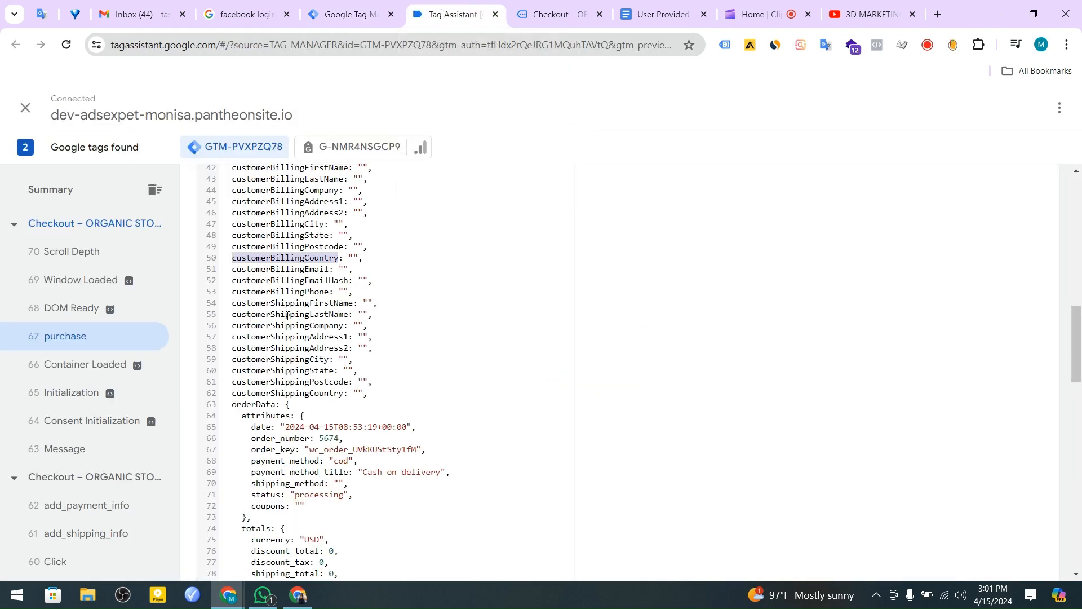
pyautogui.scroll(-1, 296, 301)
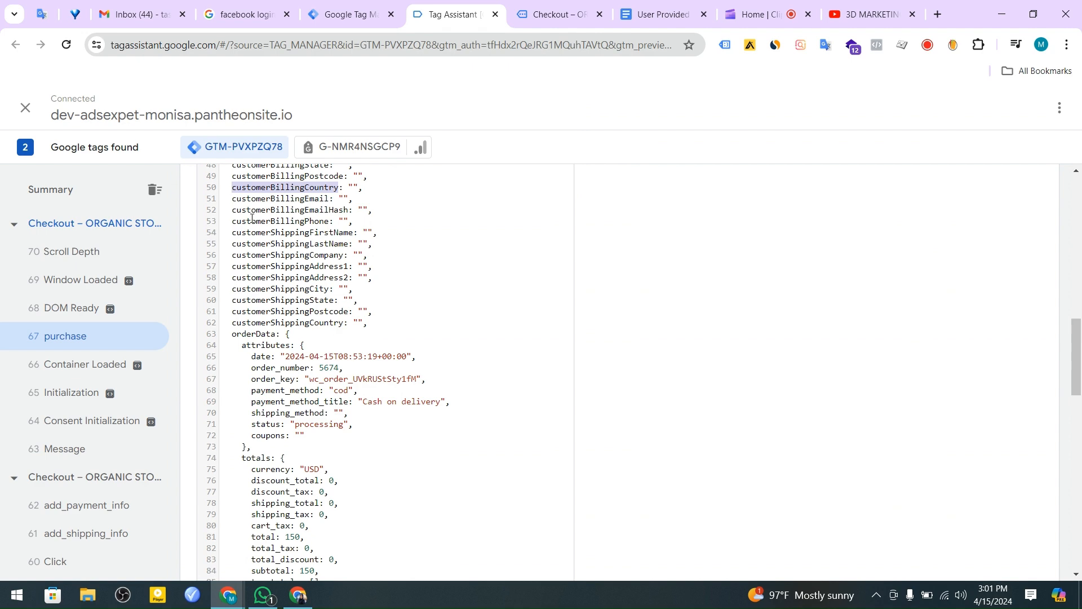
pyautogui.moveTo(226, 217); pyautogui.dragTo(278, 215)
pyautogui.click(310, 250)
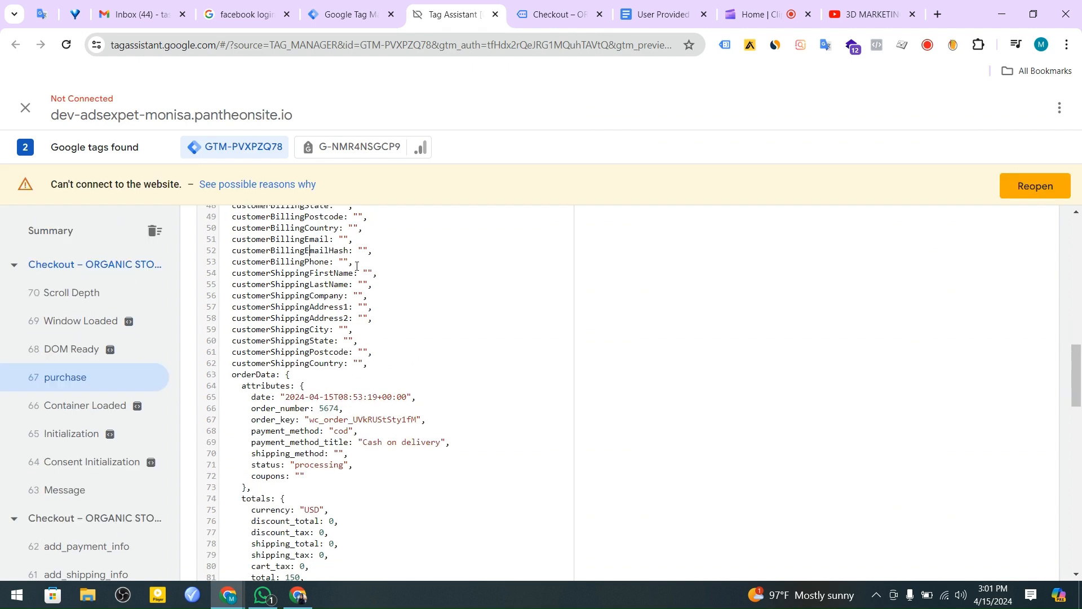
pyautogui.scroll(1, 345, 284)
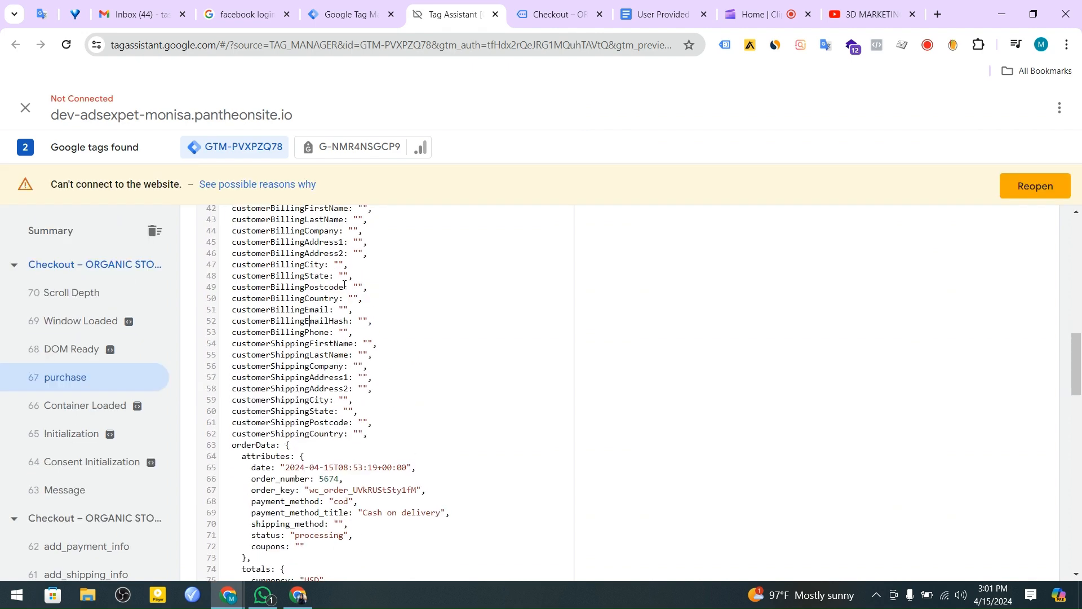
pyautogui.doubleClick(278, 264)
pyautogui.rightClick(278, 264)
pyautogui.click(316, 276)
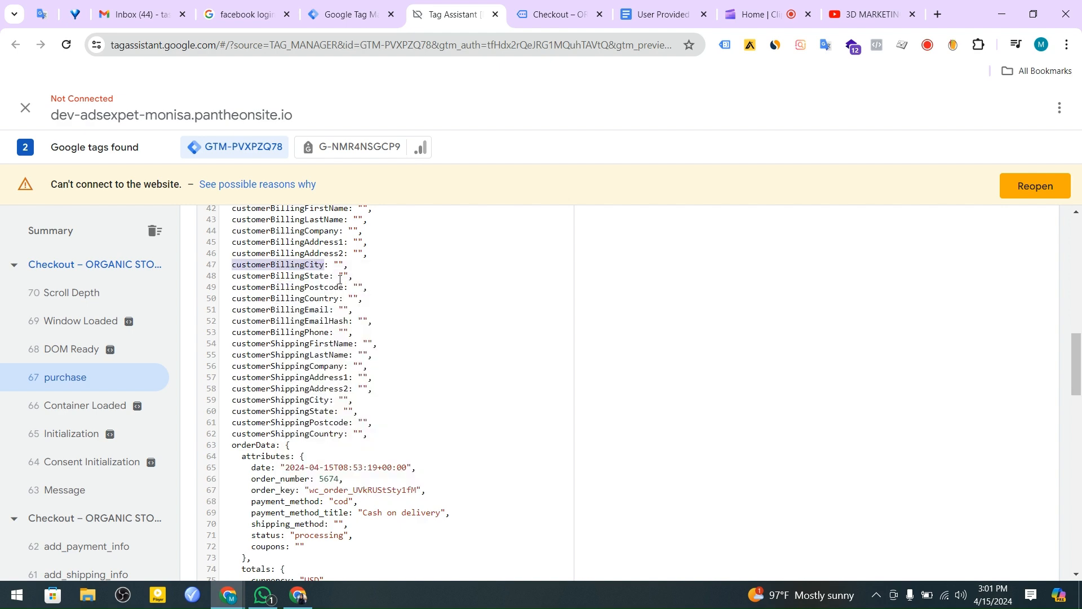
# - Return to Tag Manager, replace the data layer variable name of dlv-city with customerBillingCity, and save the variable
pyautogui.click(331, 13)
pyautogui.click(255, 189)
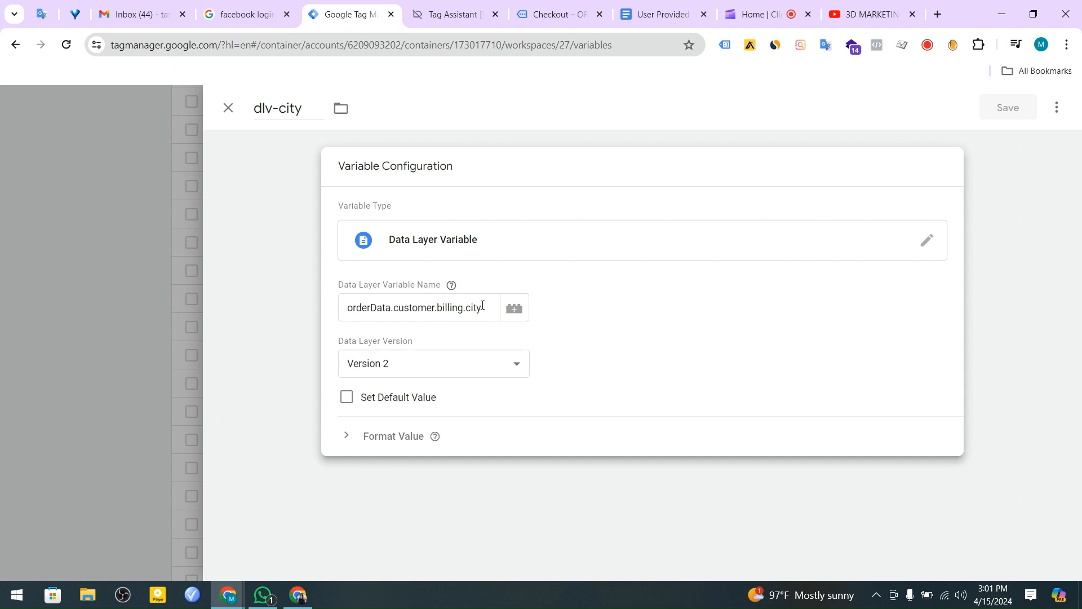
pyautogui.moveTo(483, 305); pyautogui.dragTo(308, 306)
pyautogui.click(371, 283)
pyautogui.moveTo(491, 316); pyautogui.dragTo(351, 317)
pyautogui.rightClick(354, 314)
pyautogui.click(422, 162)
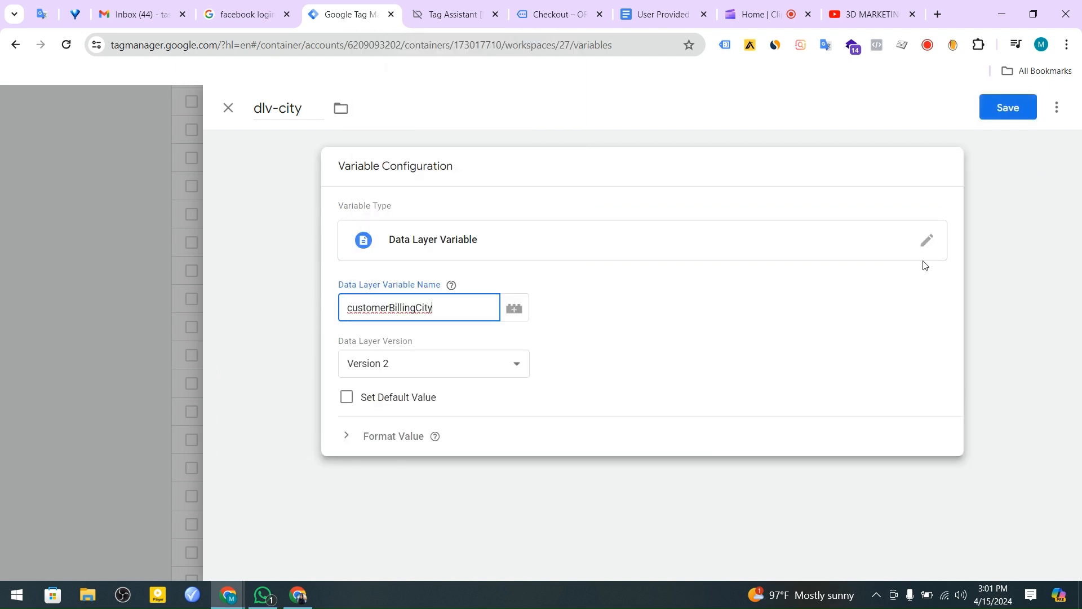
pyautogui.click(1008, 108)
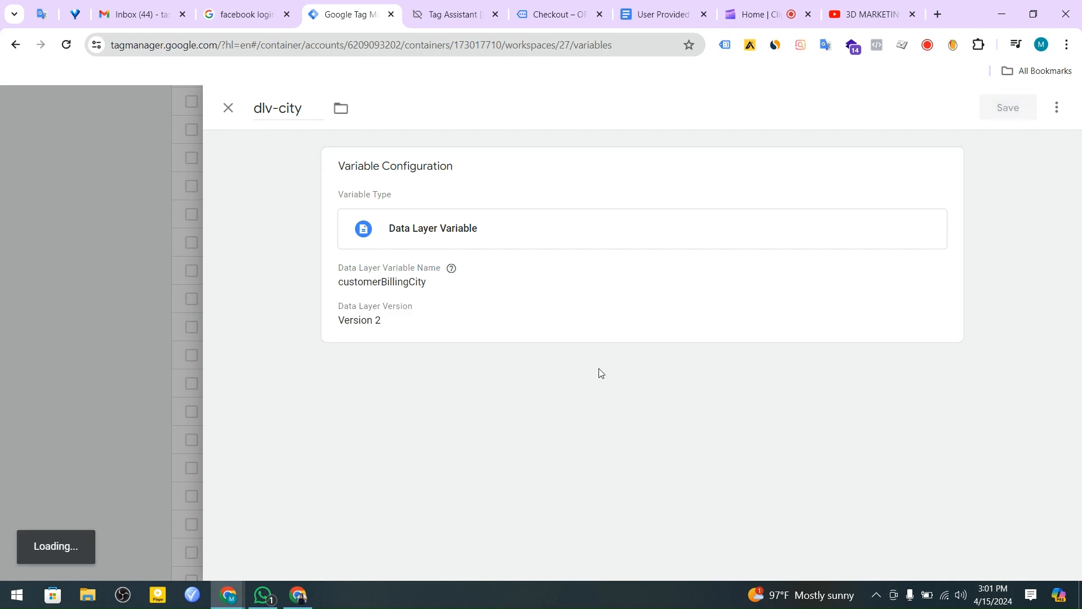
# - Open dlv-email from the user-defined variables for editing and select its data layer variable name
pyautogui.scroll(3, 297, 244)
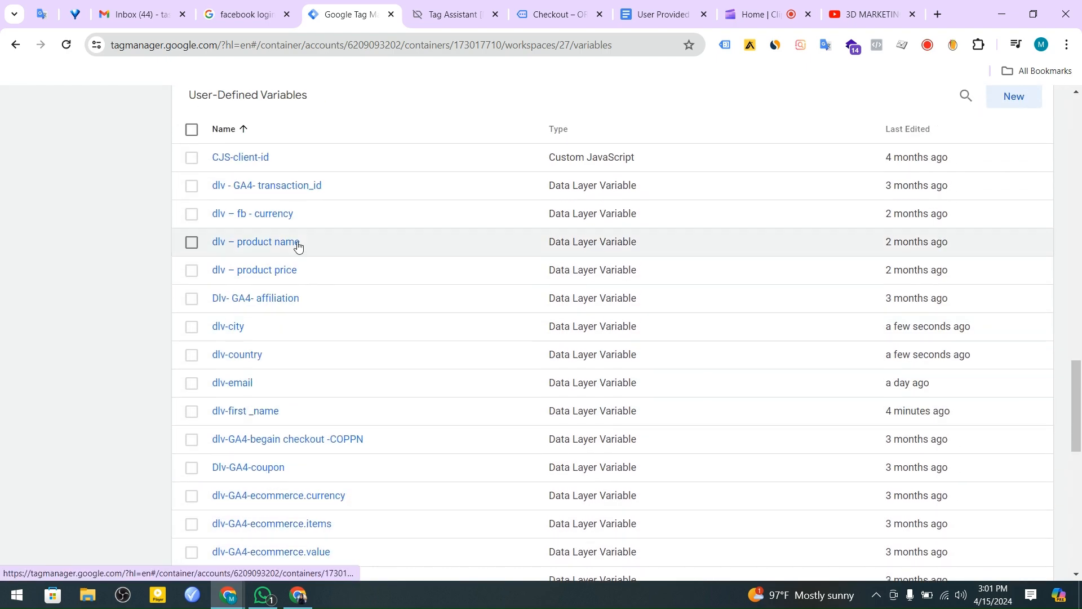
pyautogui.click(232, 382)
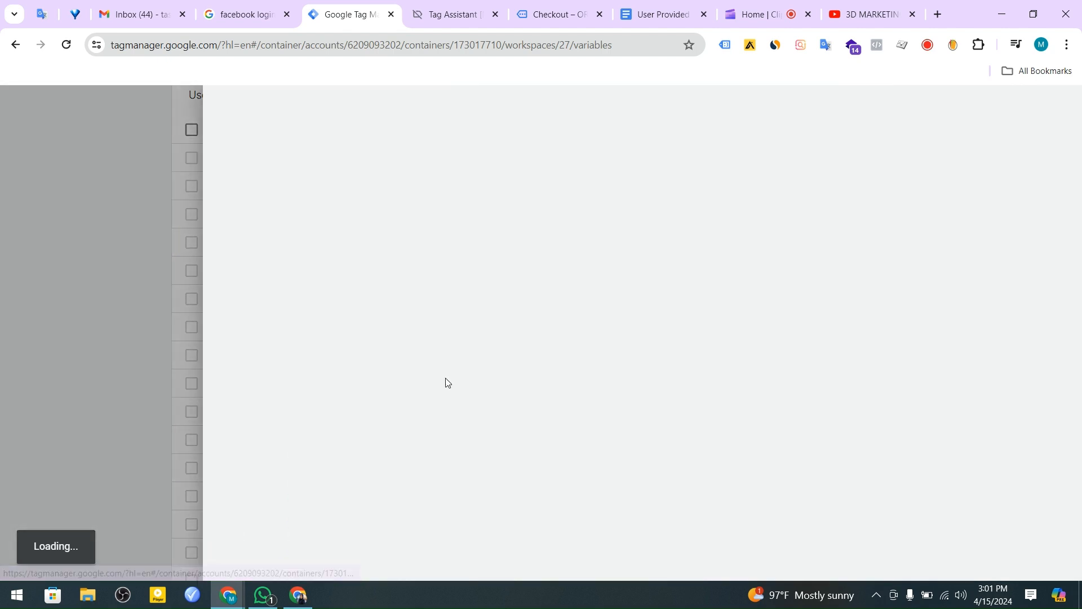
pyautogui.click(430, 292)
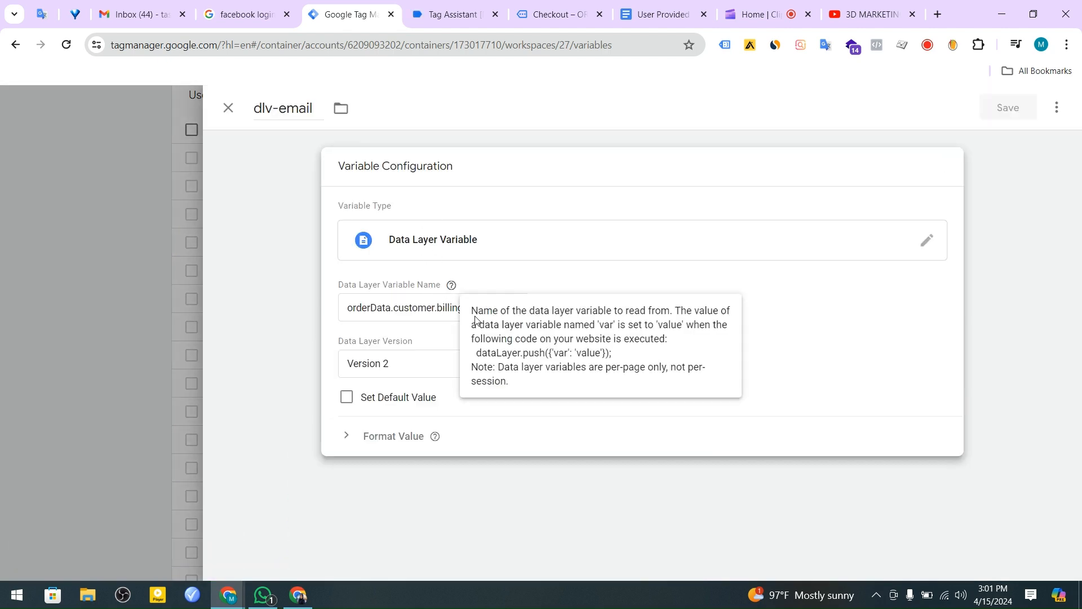
pyautogui.click(383, 319)
pyautogui.moveTo(347, 312); pyautogui.dragTo(529, 336)
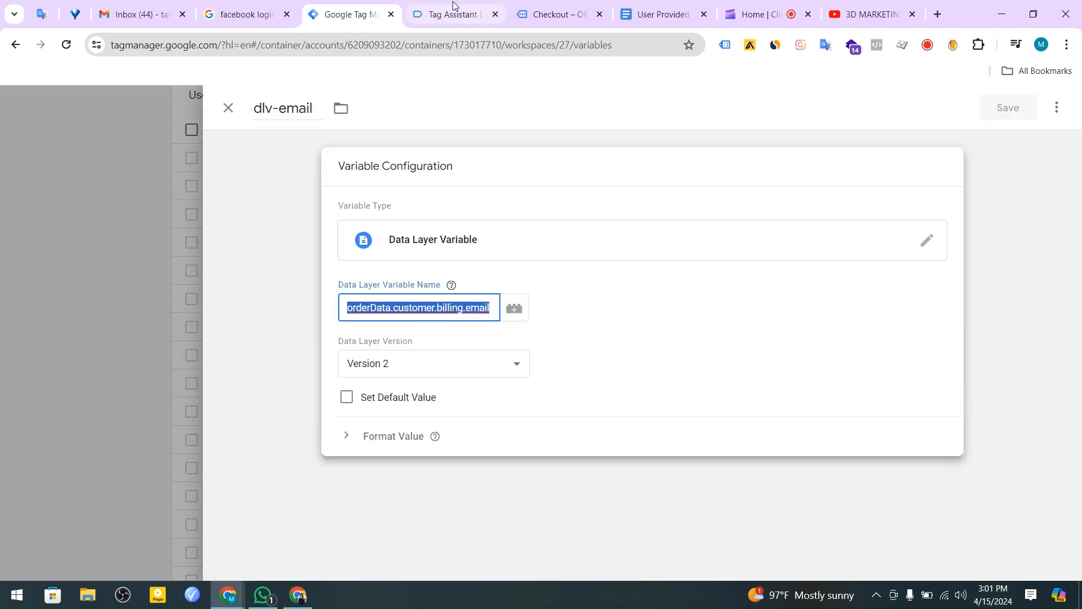
# - Switch to Tag Assistant and copy the customerBillingEmail key from the purchase event's data layer
pyautogui.hotkey('ctrl', 'Tab')
pyautogui.doubleClick(306, 269)
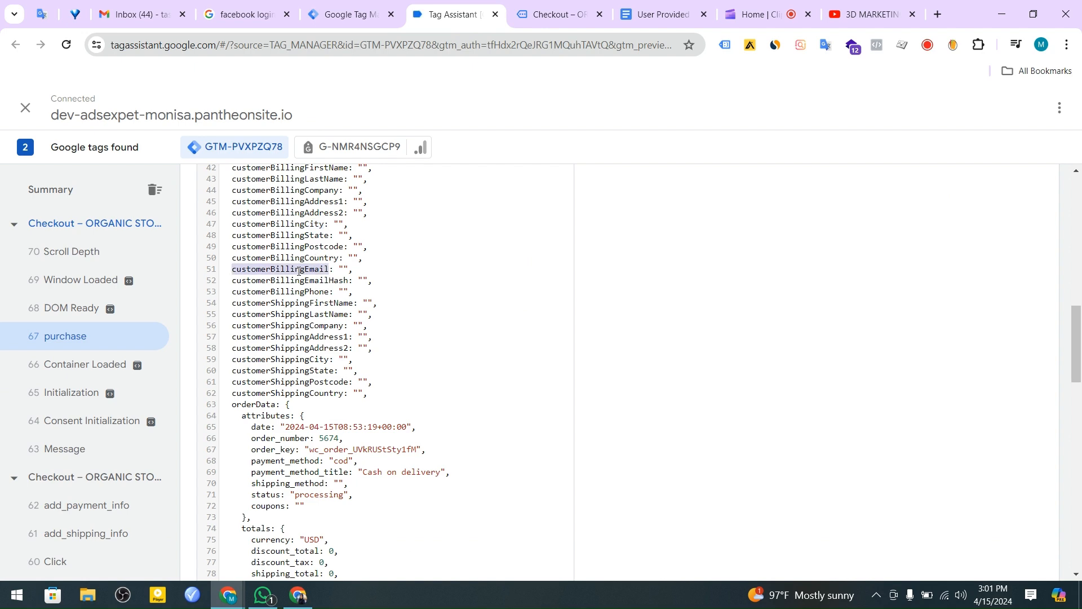
pyautogui.rightClick(319, 277)
pyautogui.click(339, 287)
# - Return to Tag Manager, replace the data layer variable name of dlv-email with customerBillingEmail, and save the variable
pyautogui.click(355, 17)
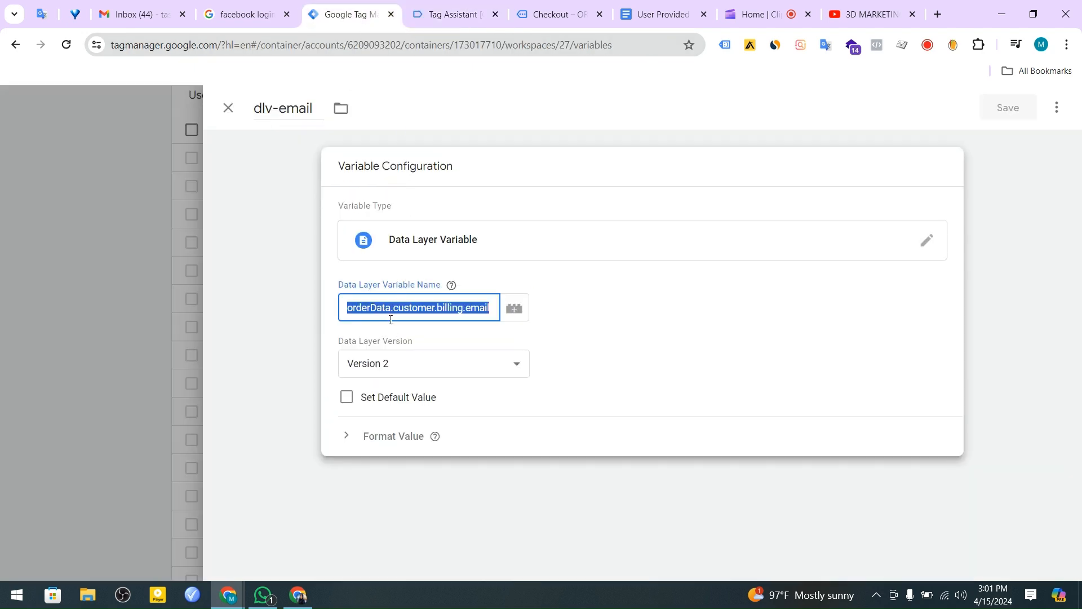
pyautogui.rightClick(397, 307)
pyautogui.click(446, 130)
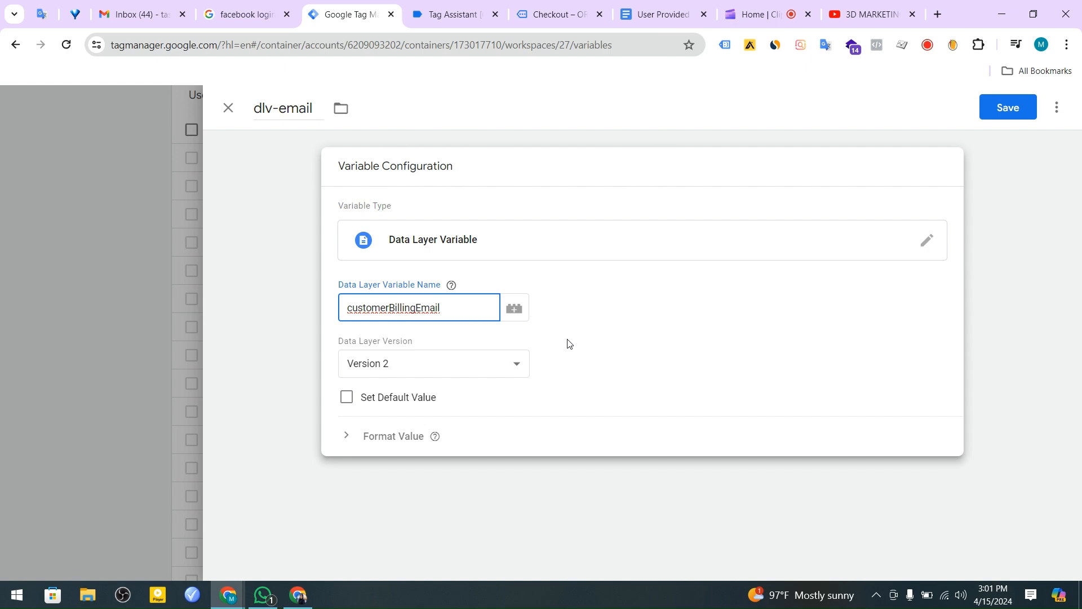
pyautogui.click(1006, 107)
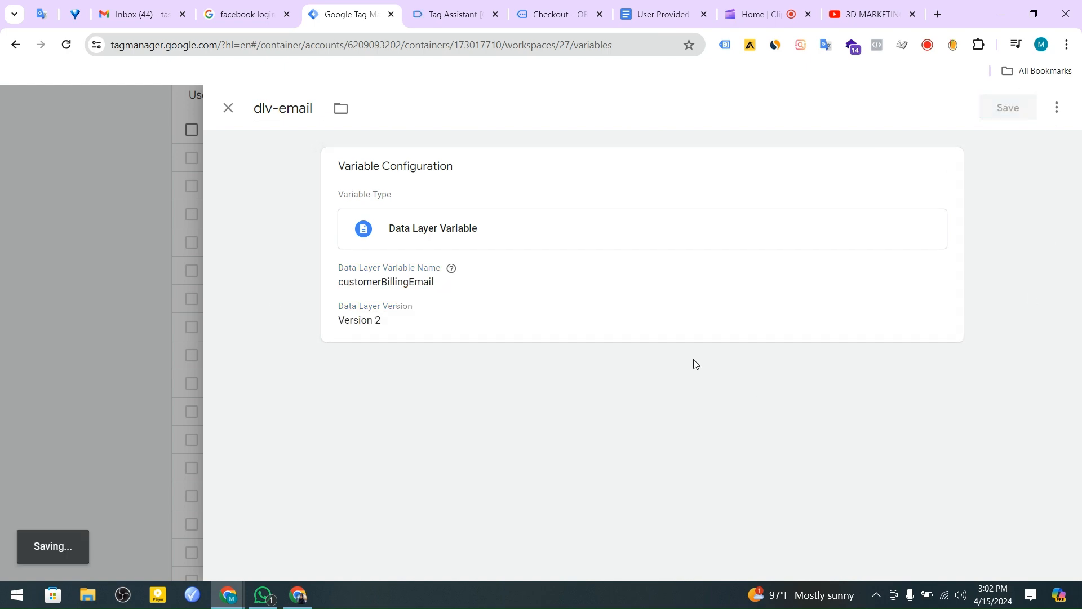
# - Start submitting the workspace changes and review the list of modified dlv variables
pyautogui.scroll(15, 582, 327)
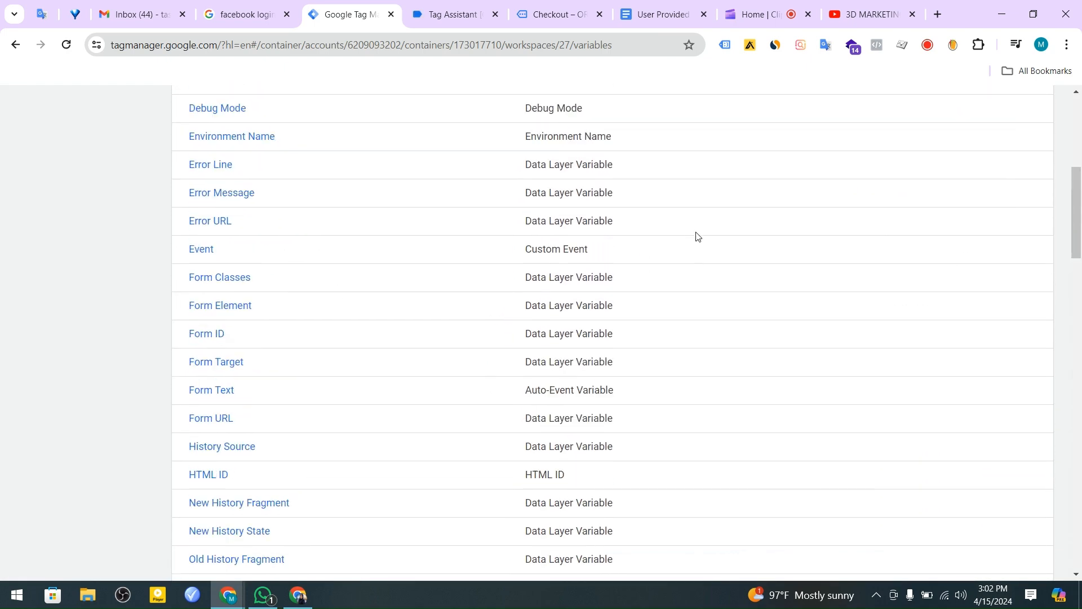
pyautogui.click(57, 285)
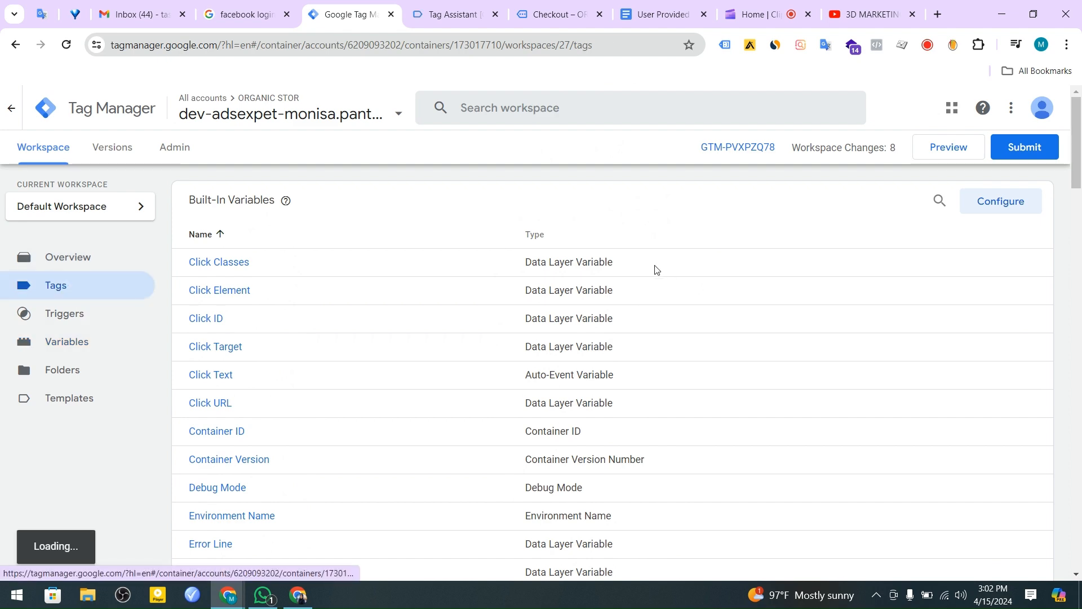
pyautogui.click(1022, 148)
pyautogui.scroll(-6, 716, 257)
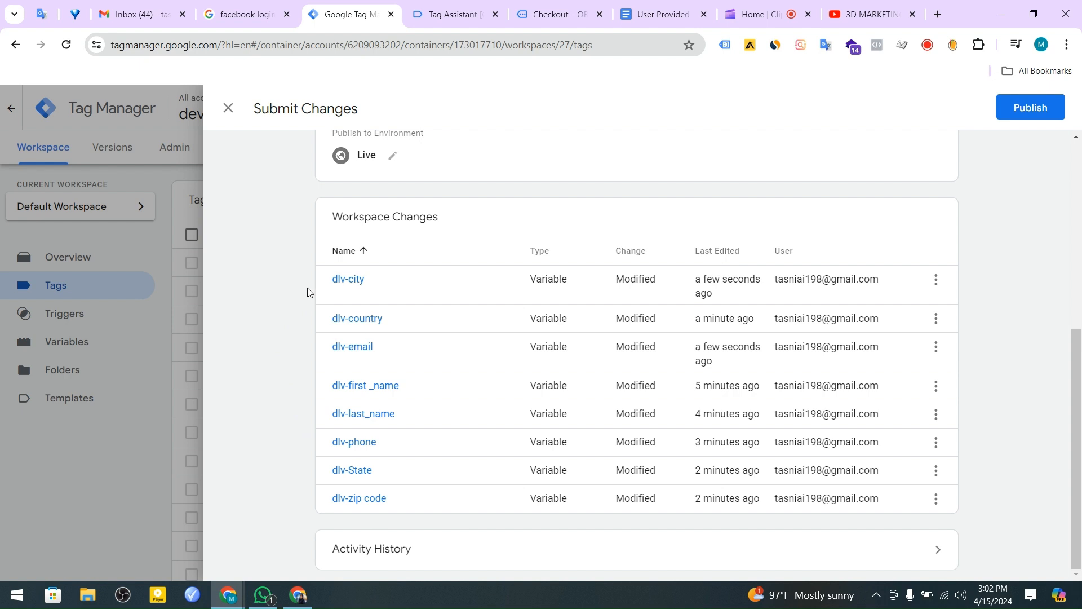
pyautogui.moveTo(288, 250); pyautogui.dragTo(343, 510)
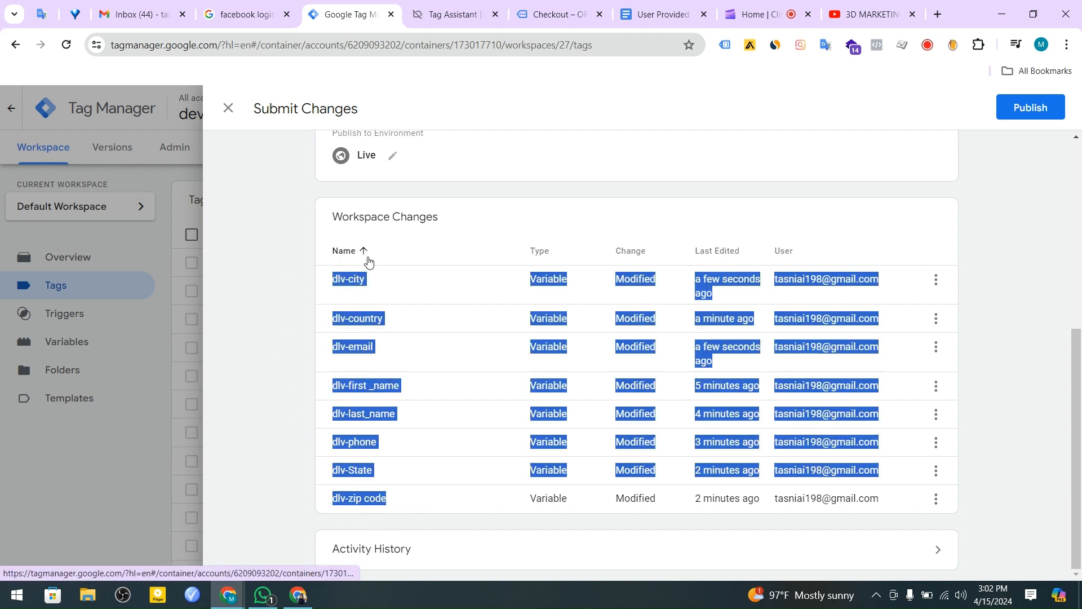
pyautogui.click(490, 483)
pyautogui.scroll(5, 749, 478)
pyautogui.scroll(-4, 595, 312)
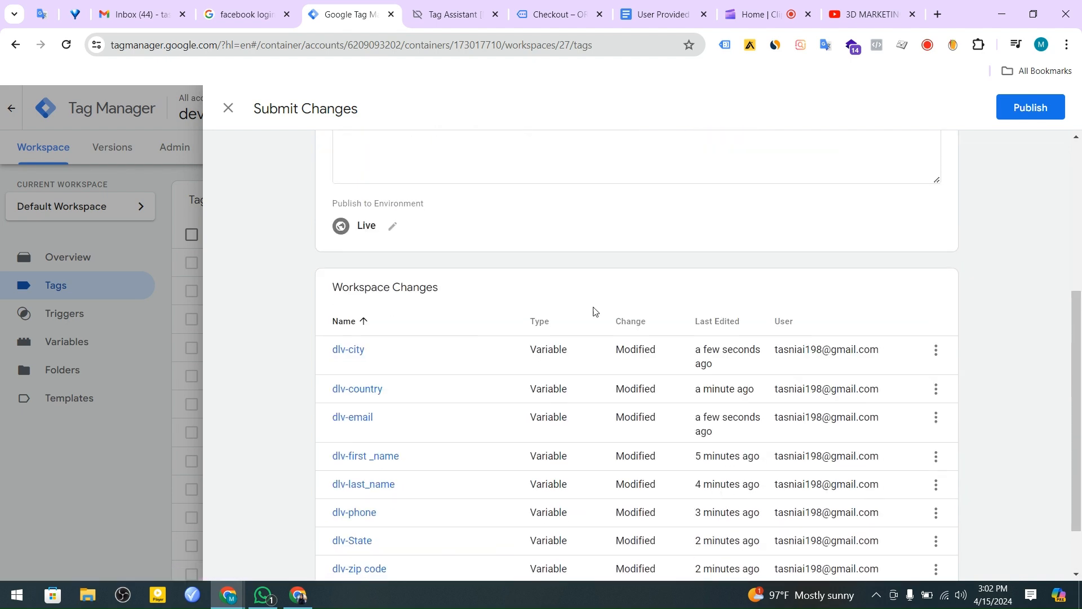
pyautogui.scroll(-2, 593, 312)
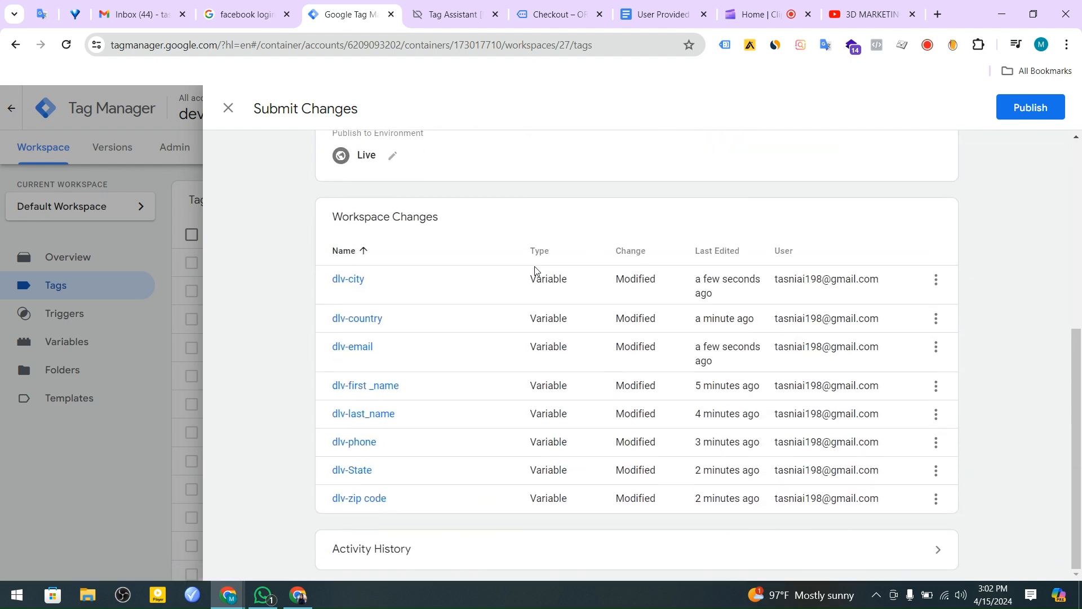
# - Publish the container version to Live without a description, close its summary, and return to the workspace
pyautogui.click(1036, 106)
pyautogui.click(726, 518)
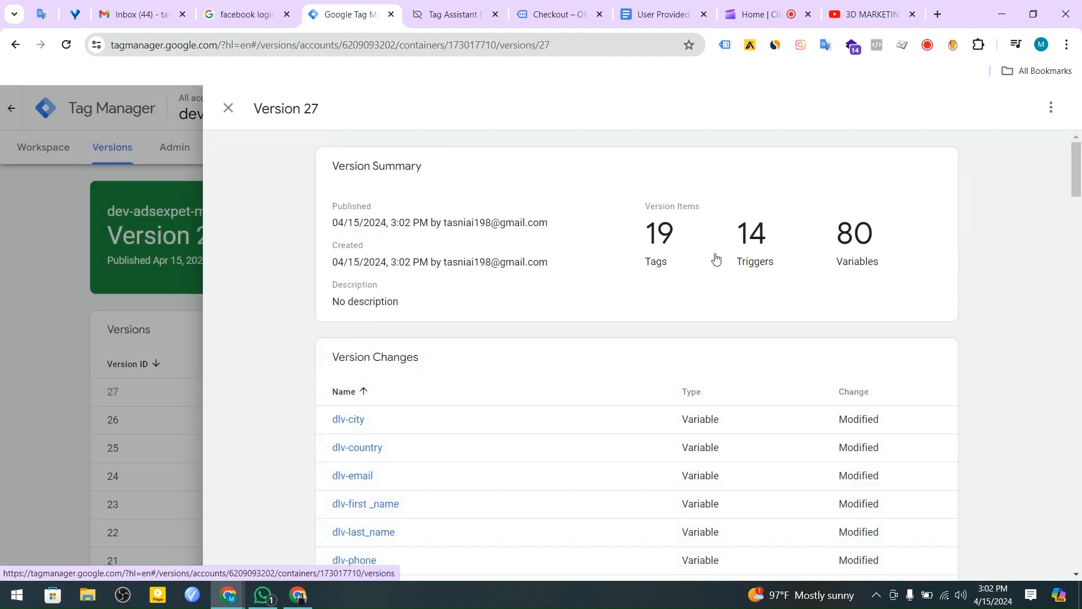
pyautogui.click(225, 119)
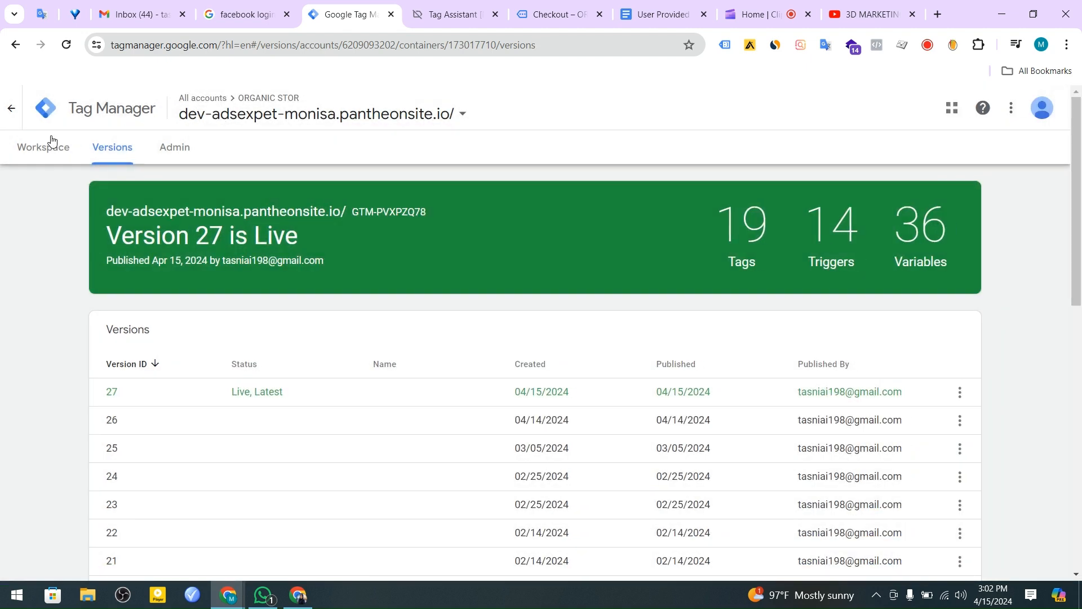
pyautogui.click(52, 148)
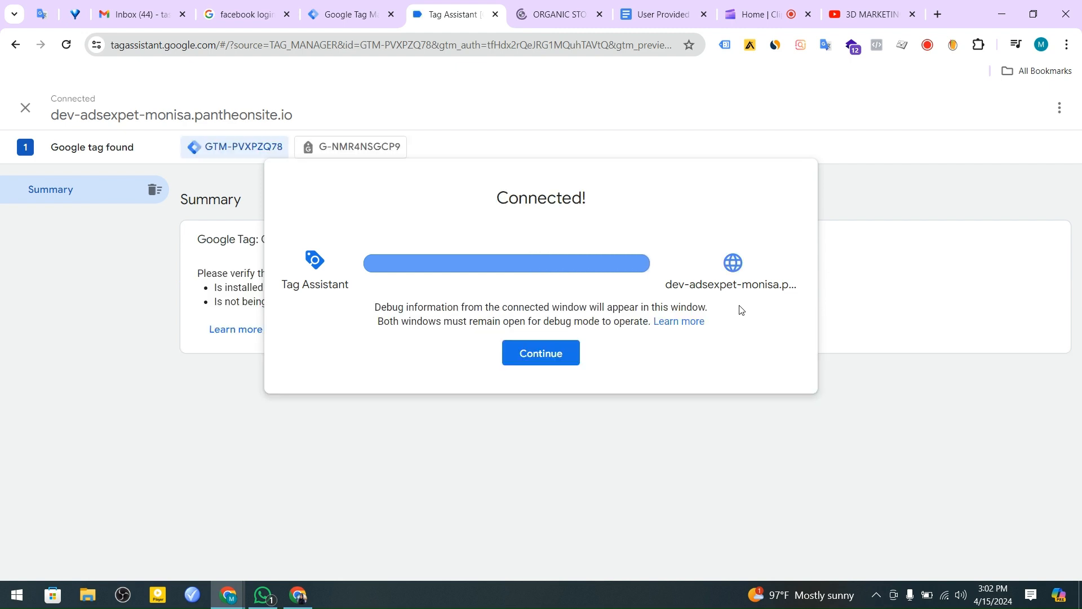
# - Continue into the connected Tag Assistant debug session and add Blue Denim Shorts to the cart on the store site
pyautogui.click(539, 352)
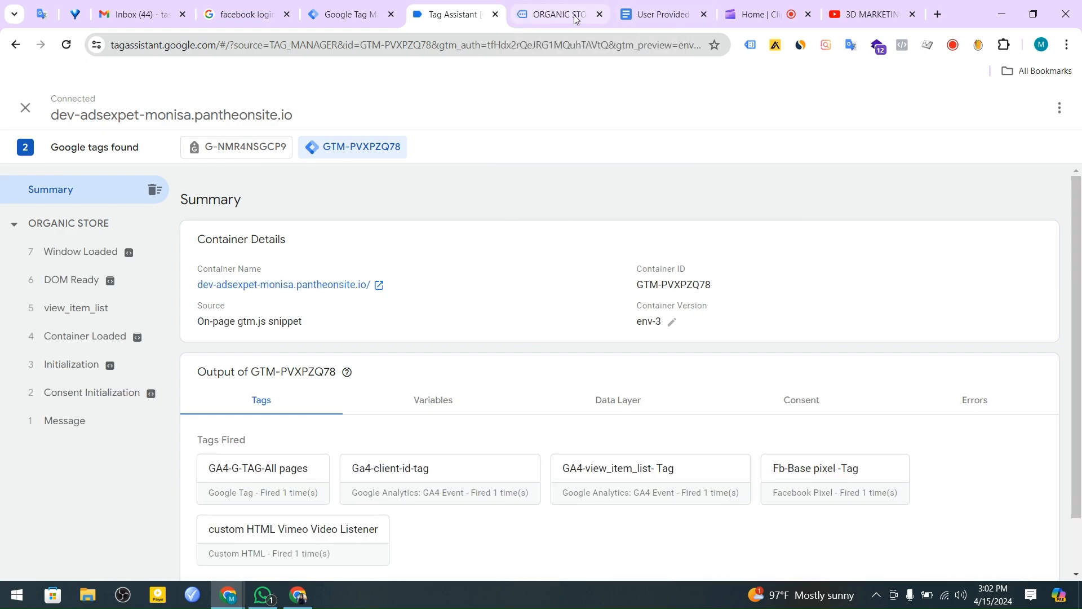
pyautogui.click(558, 14)
pyautogui.scroll(-10, 550, 372)
pyautogui.scroll(-12, 823, 367)
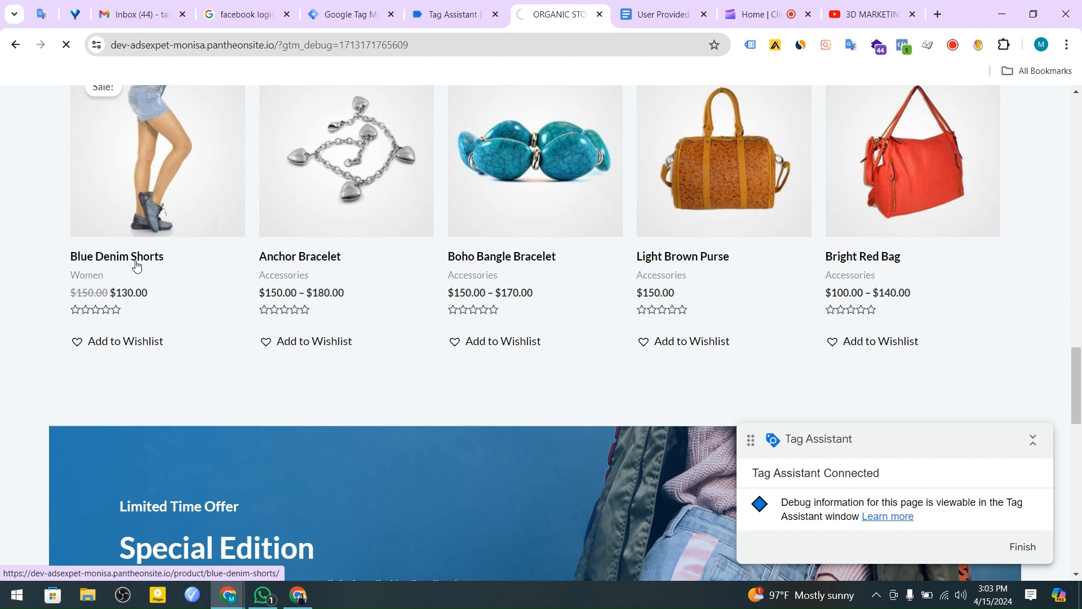
pyautogui.click(136, 265)
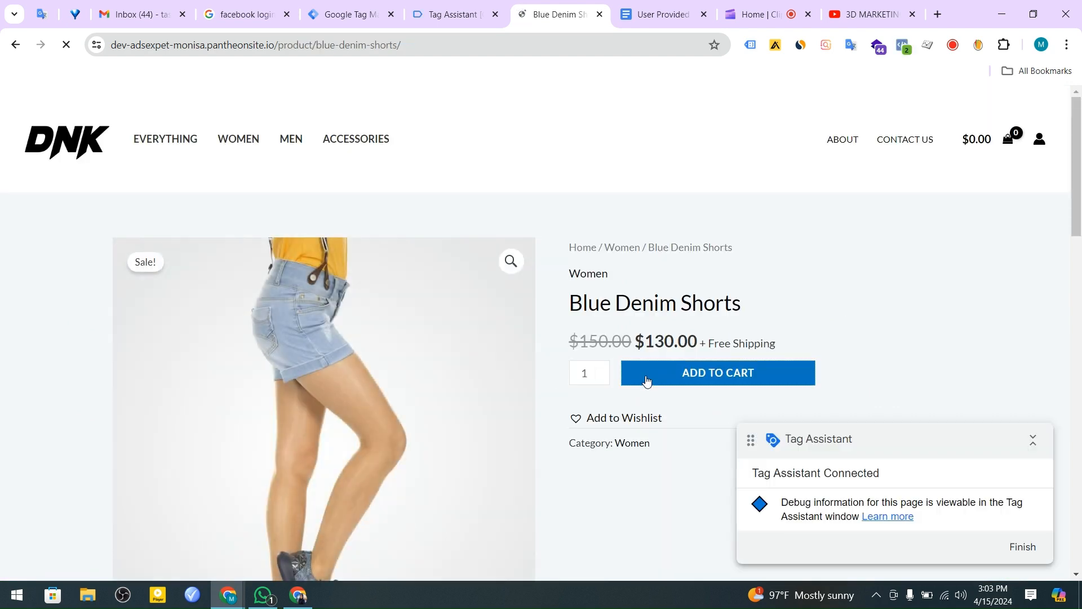
pyautogui.click(646, 381)
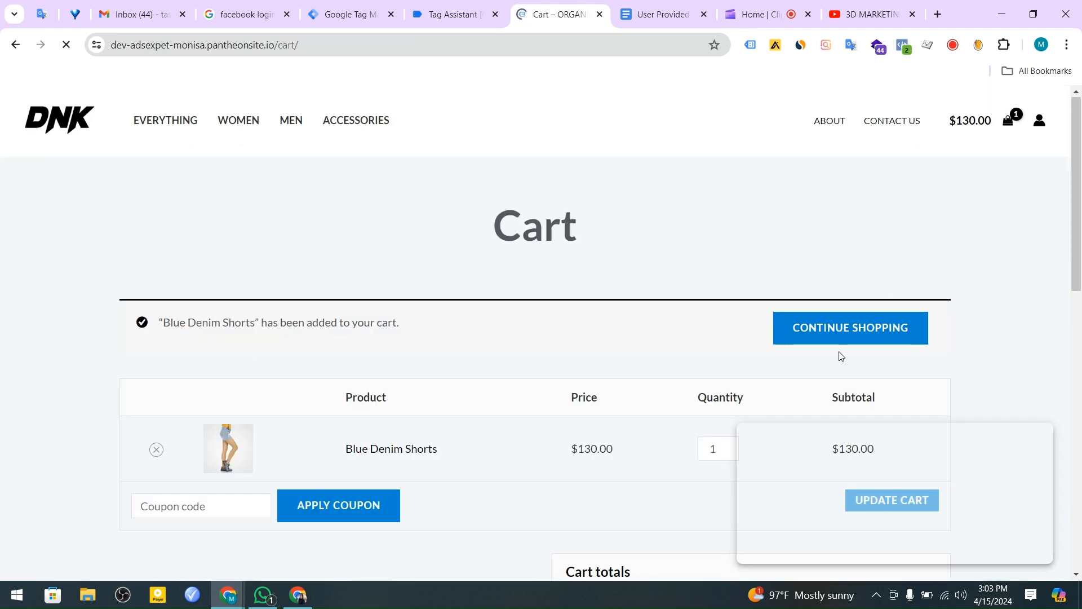
# - Check out the Blue Denim Shorts with the prefilled billing details and place the order with cash on delivery
pyautogui.scroll(-5, 820, 331)
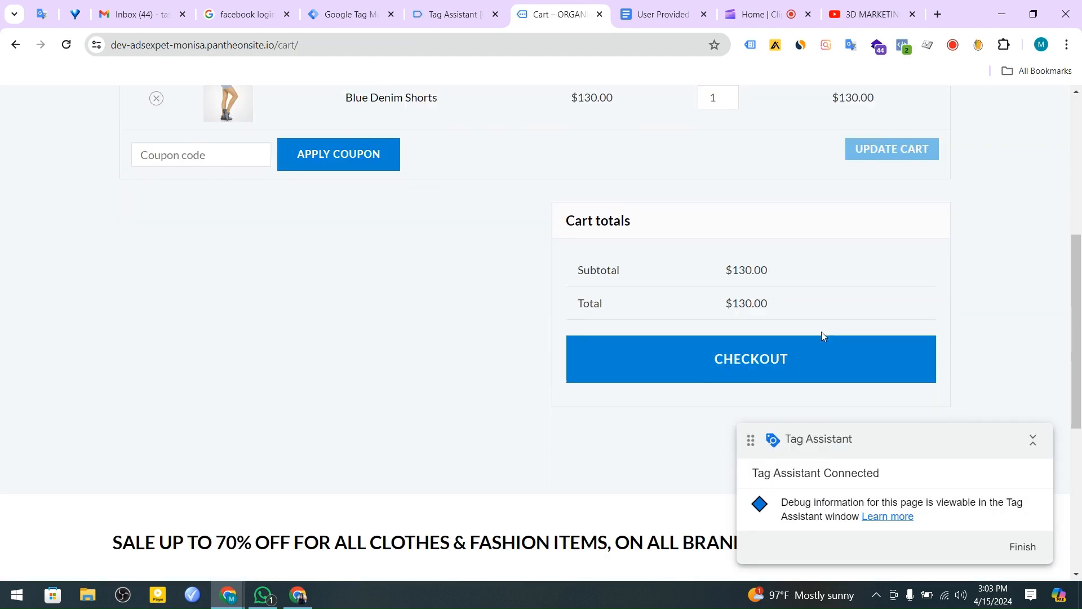
pyautogui.click(699, 359)
pyautogui.scroll(-7, 711, 345)
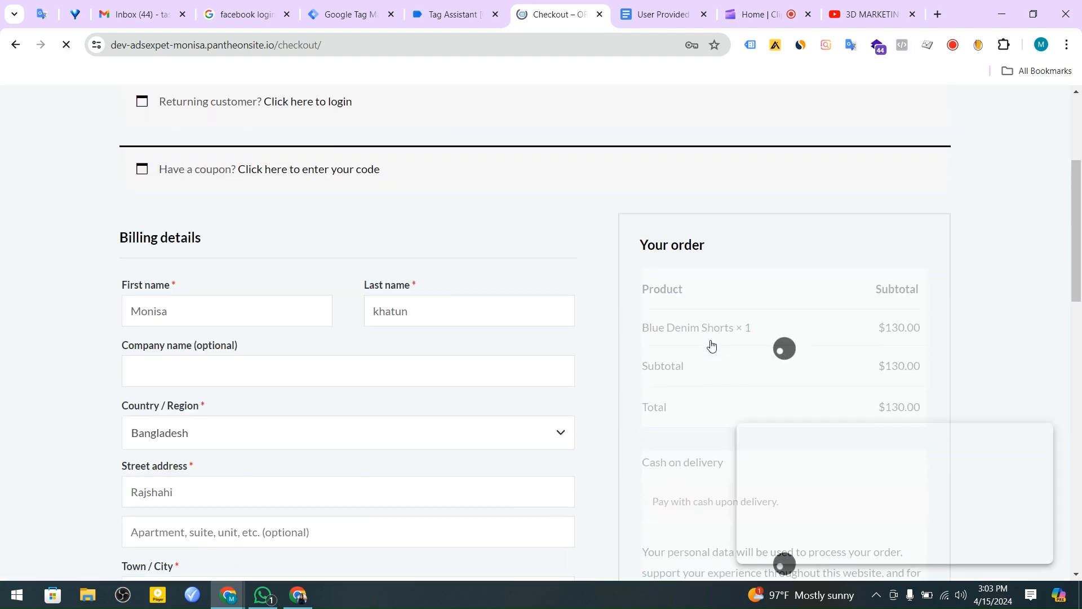
pyautogui.scroll(3, 275, 219)
pyautogui.scroll(-10, 192, 310)
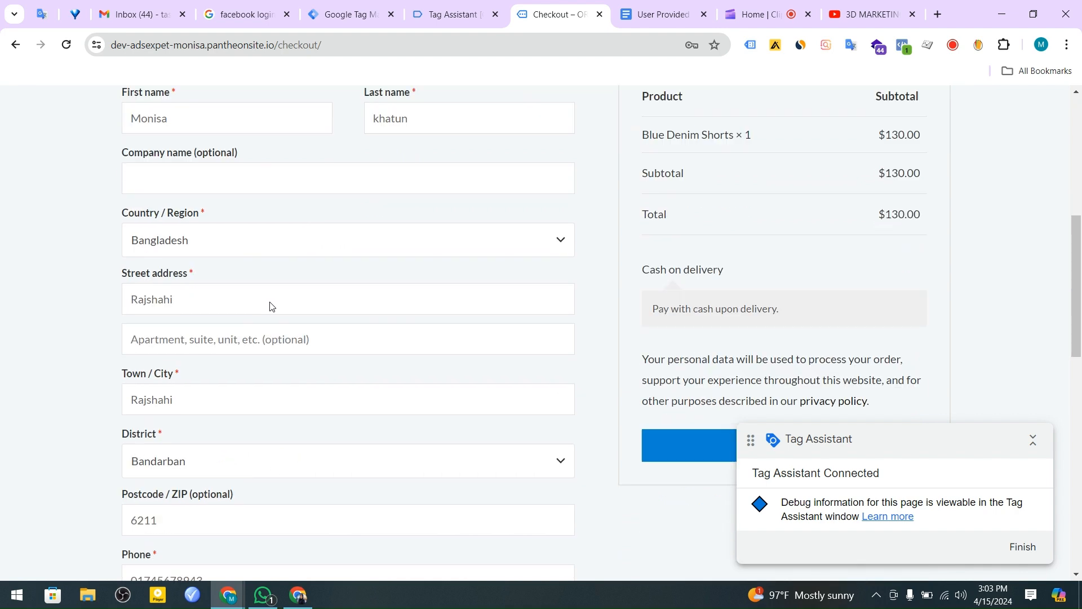
pyautogui.scroll(6, 662, 281)
pyautogui.click(813, 303)
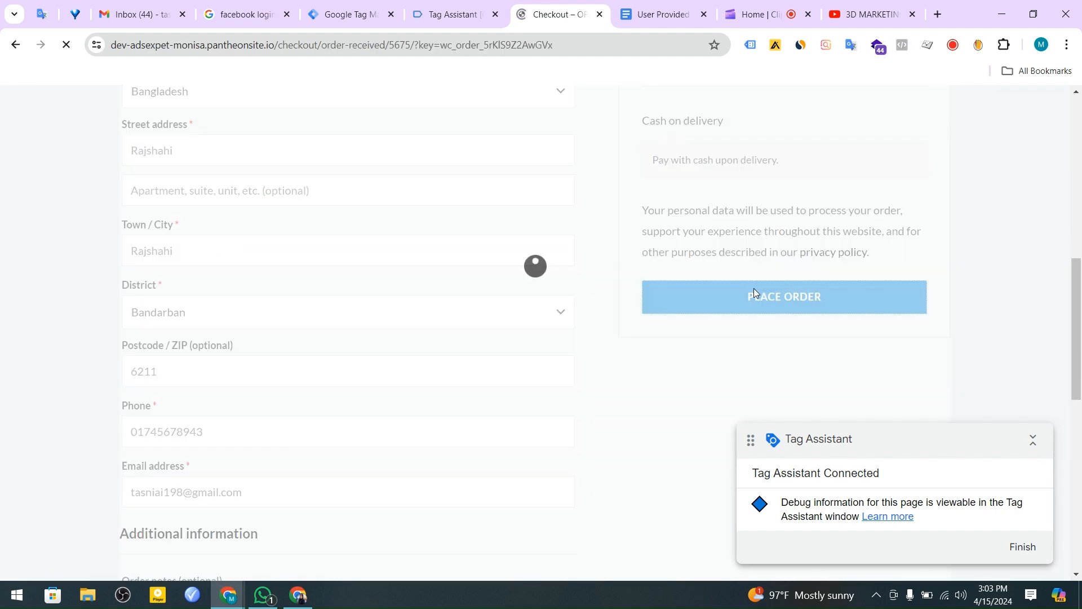
pyautogui.scroll(-8, 491, 374)
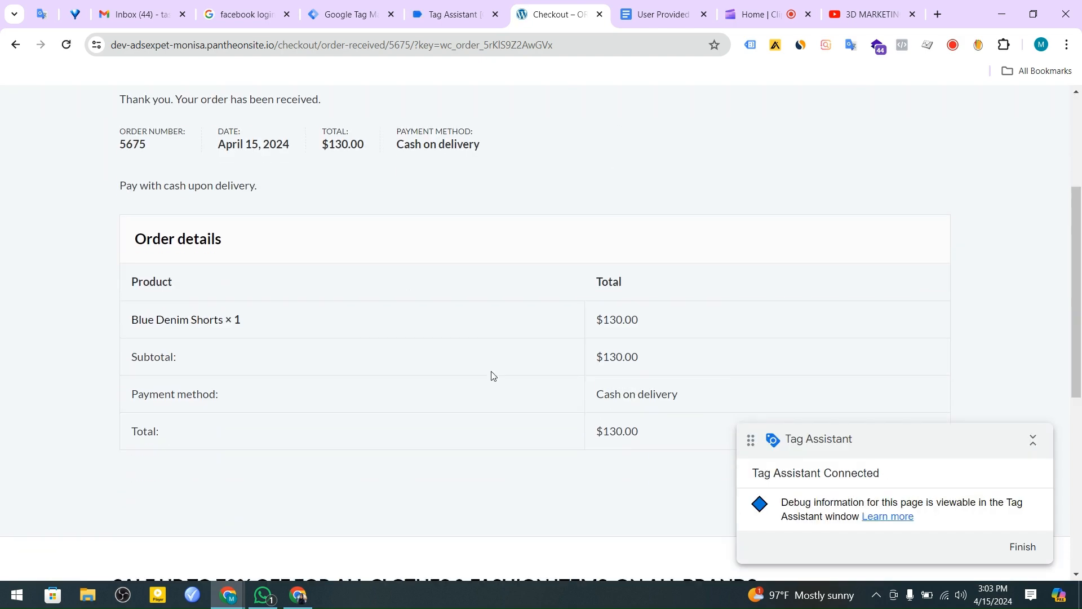
# - Switch to Tag Assistant and examine the data layer values of the latest purchase event, including its customerBilling fields
pyautogui.click(450, 13)
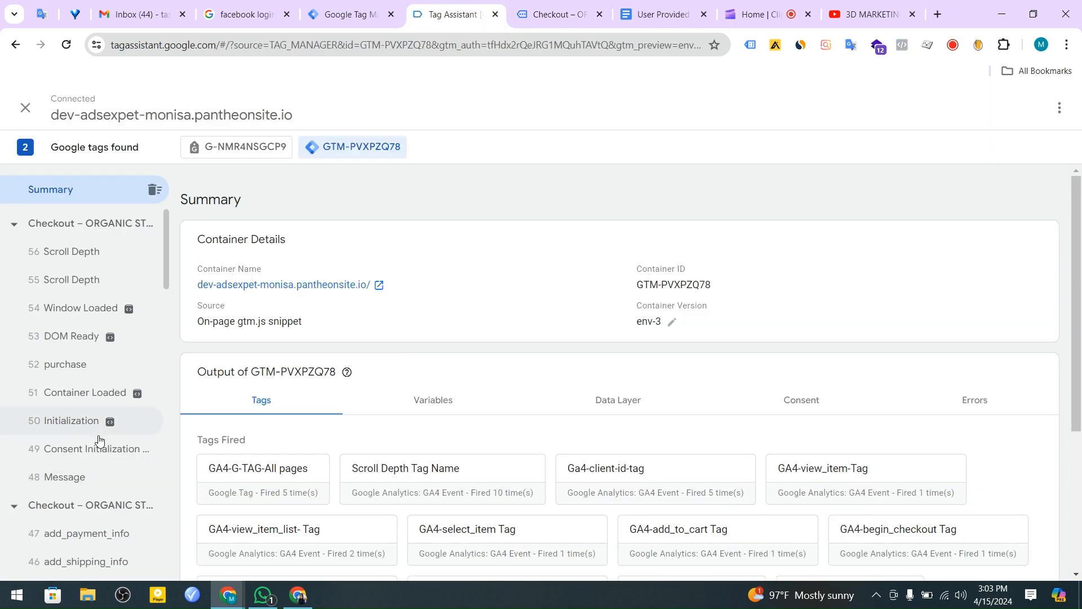
pyautogui.scroll(-3, 84, 378)
pyautogui.scroll(3, 84, 377)
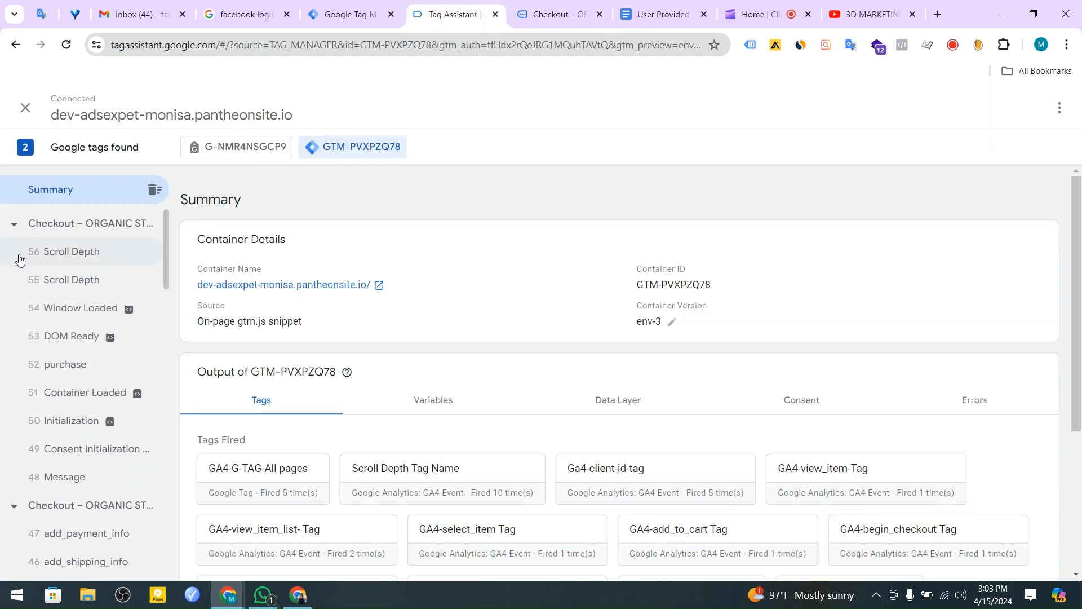
pyautogui.click(63, 371)
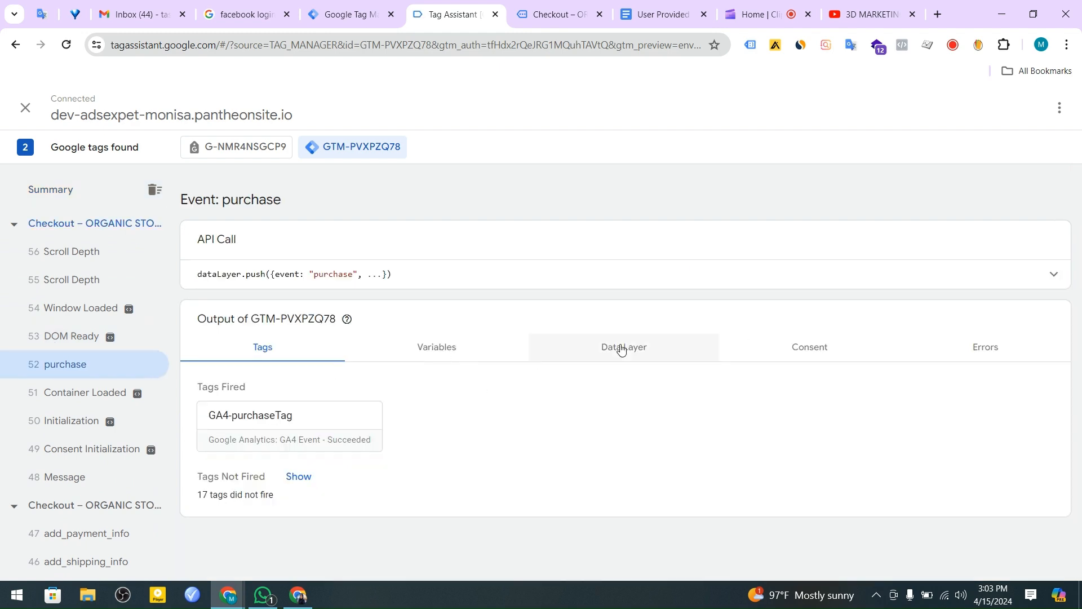
pyautogui.click(621, 347)
pyautogui.scroll(-3, 736, 421)
pyautogui.scroll(-8, 400, 378)
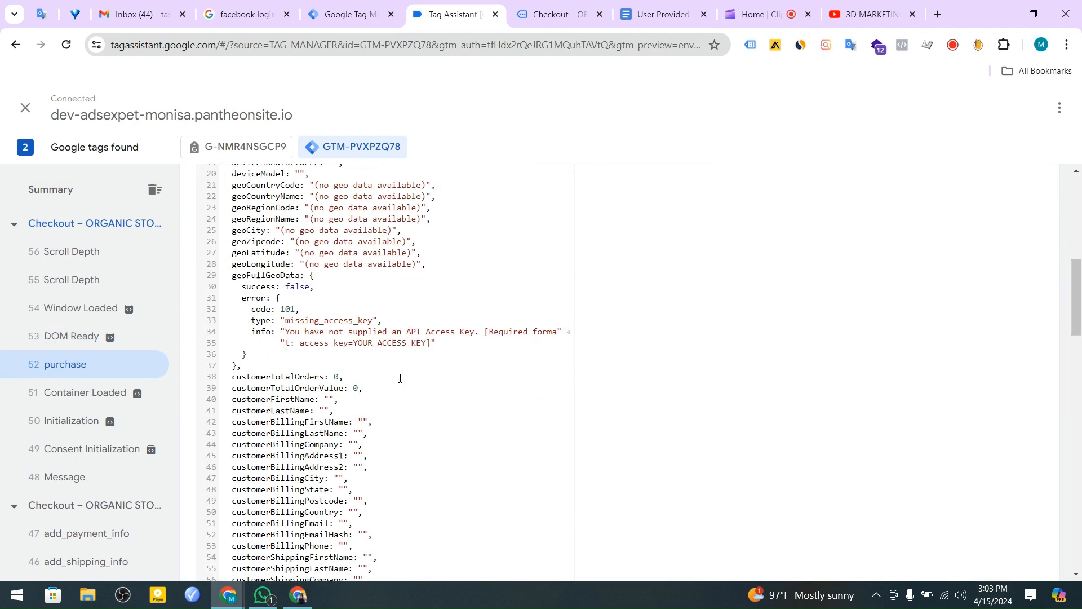
pyautogui.scroll(10, 365, 315)
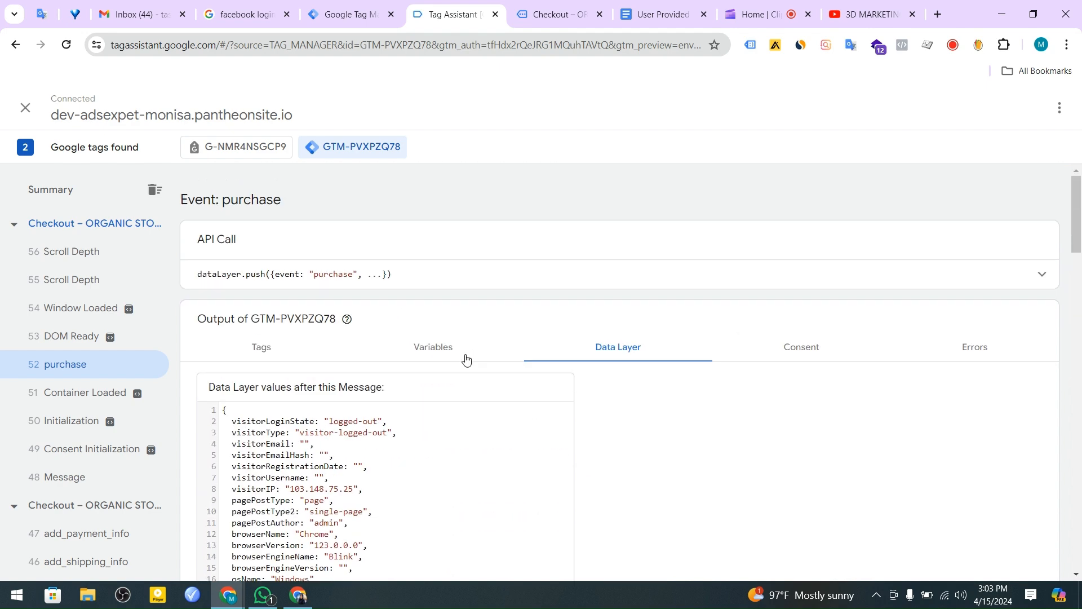
# - Check the purchase event's dlv variable values against the customerBilling fields in its data layer
pyautogui.click(432, 347)
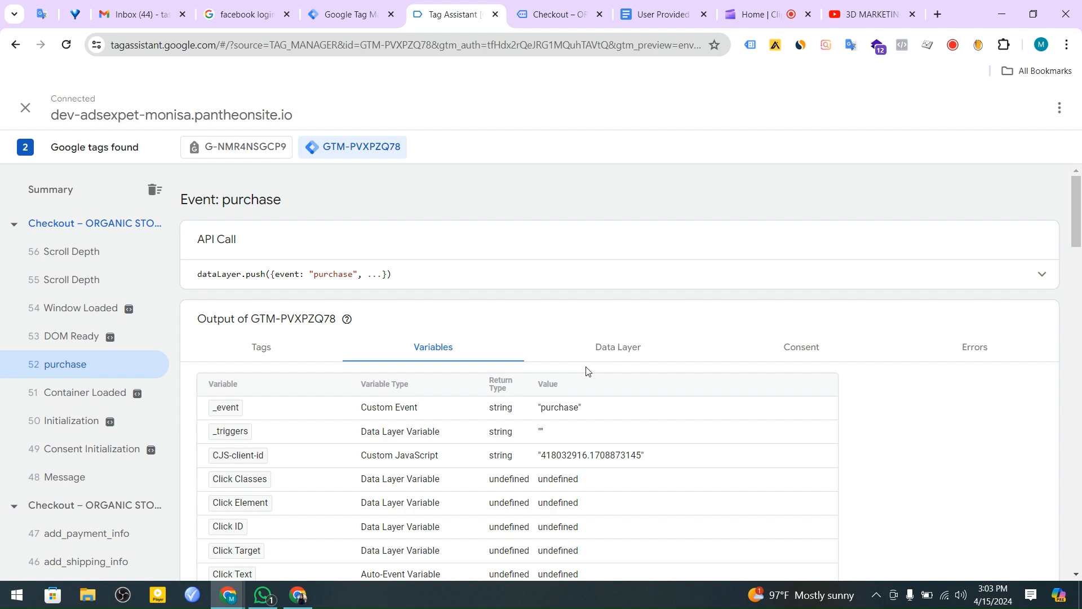
pyautogui.scroll(-7, 586, 371)
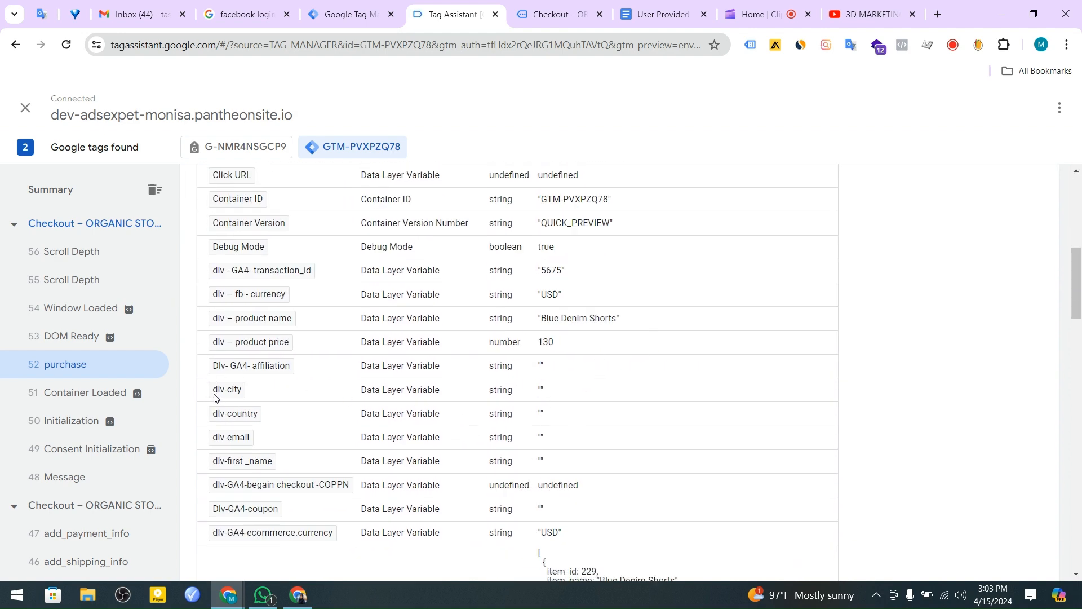
pyautogui.scroll(-1, 269, 420)
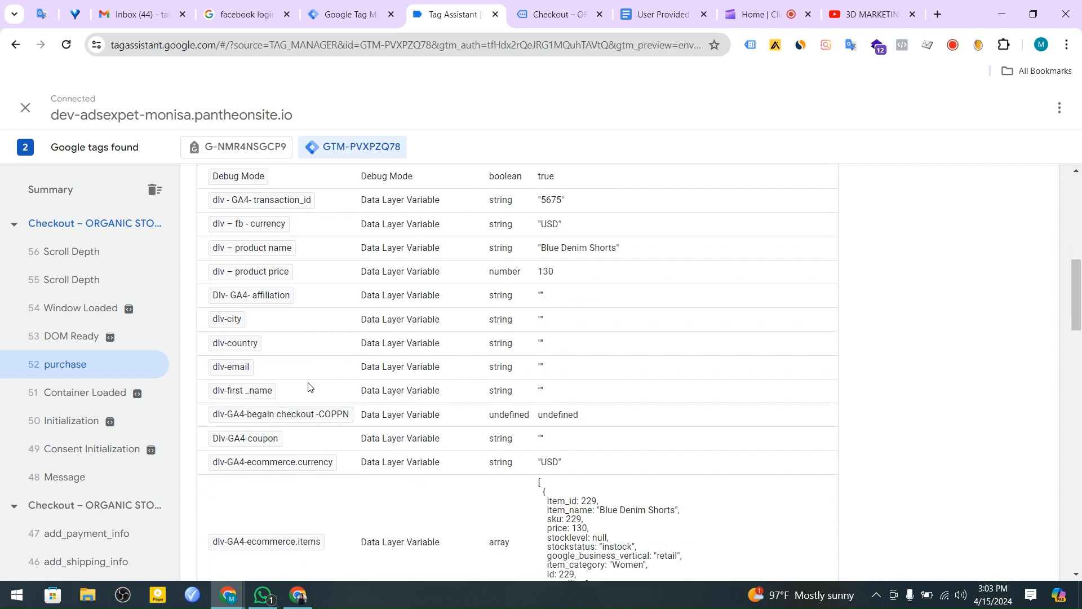
pyautogui.scroll(-6, 592, 500)
pyautogui.scroll(7, 418, 355)
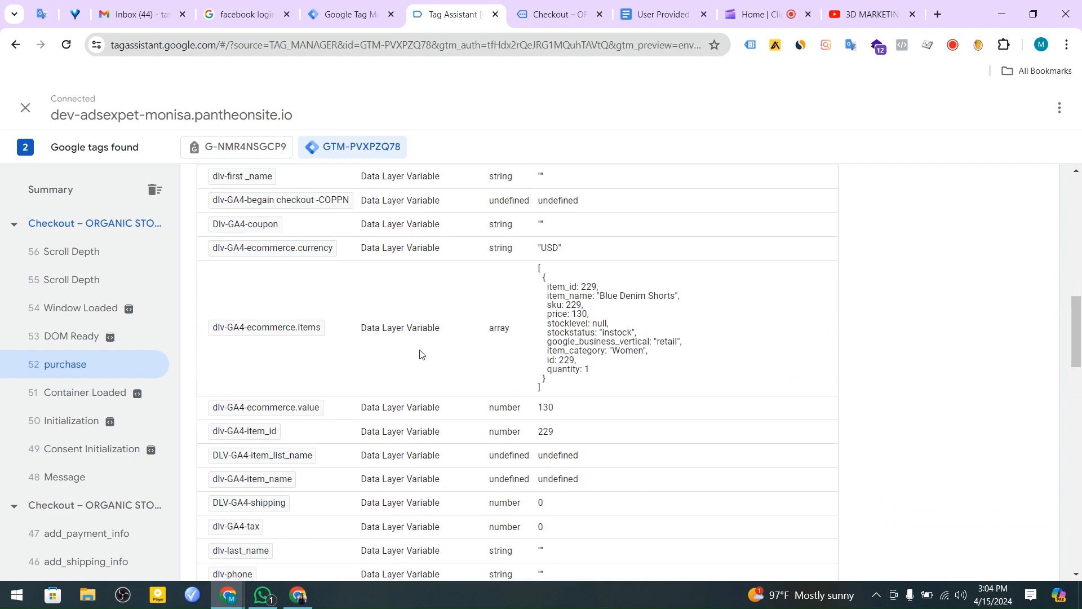
pyautogui.scroll(6, 437, 346)
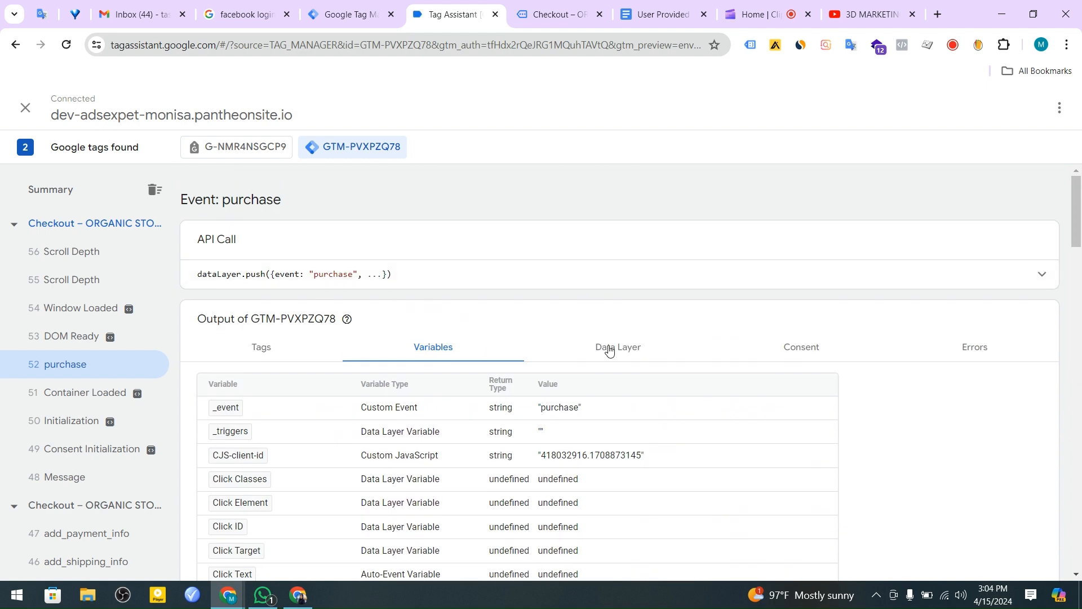
pyautogui.click(608, 350)
pyautogui.scroll(-10, 356, 343)
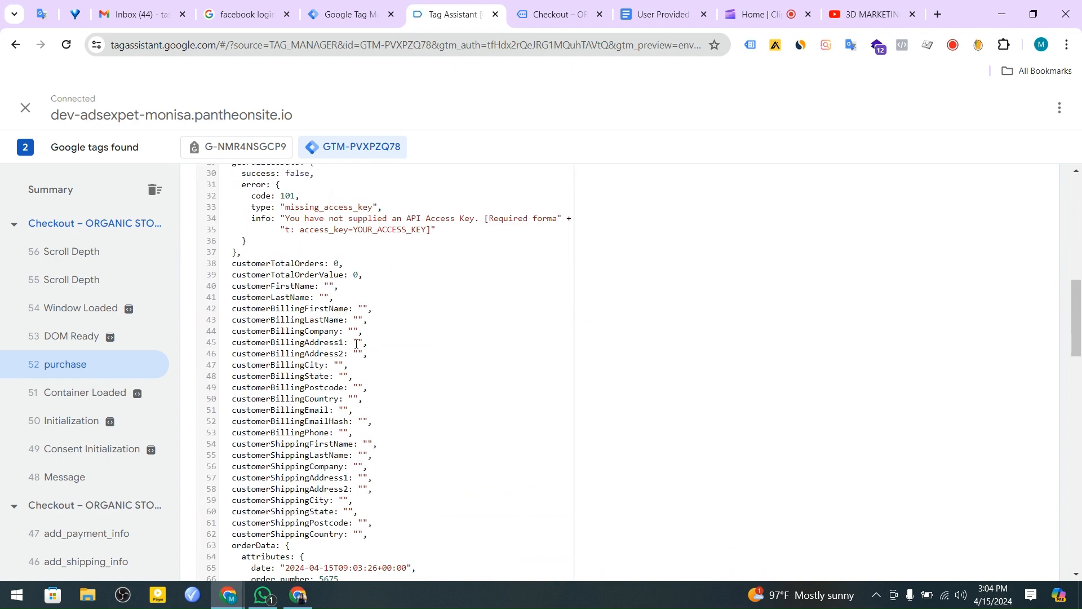
# - Switch to the User Provided Data document and examine the customerBilling fields in its data layer screenshot above the dlv variable table
pyautogui.click(575, 8)
pyautogui.click(648, 14)
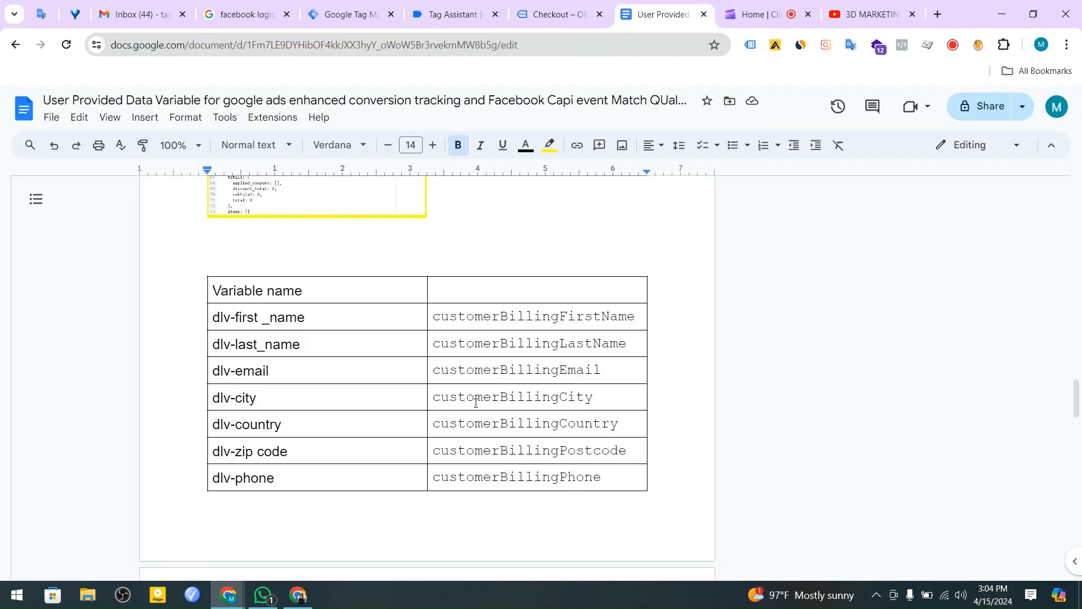
pyautogui.scroll(15, 393, 324)
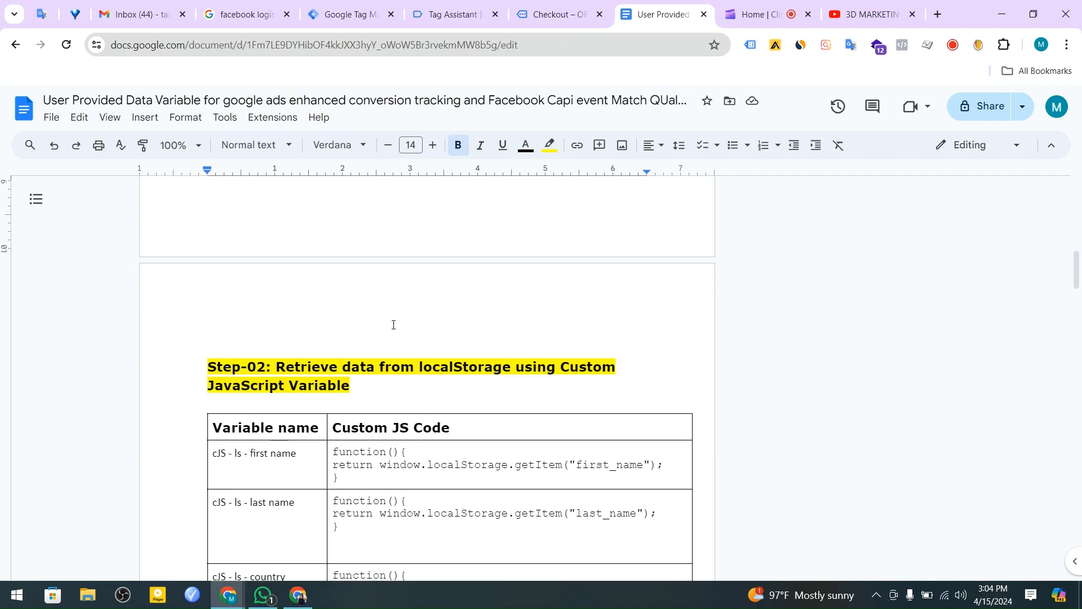
pyautogui.scroll(-5, 394, 317)
pyautogui.scroll(-12, 394, 318)
pyautogui.scroll(5, 394, 317)
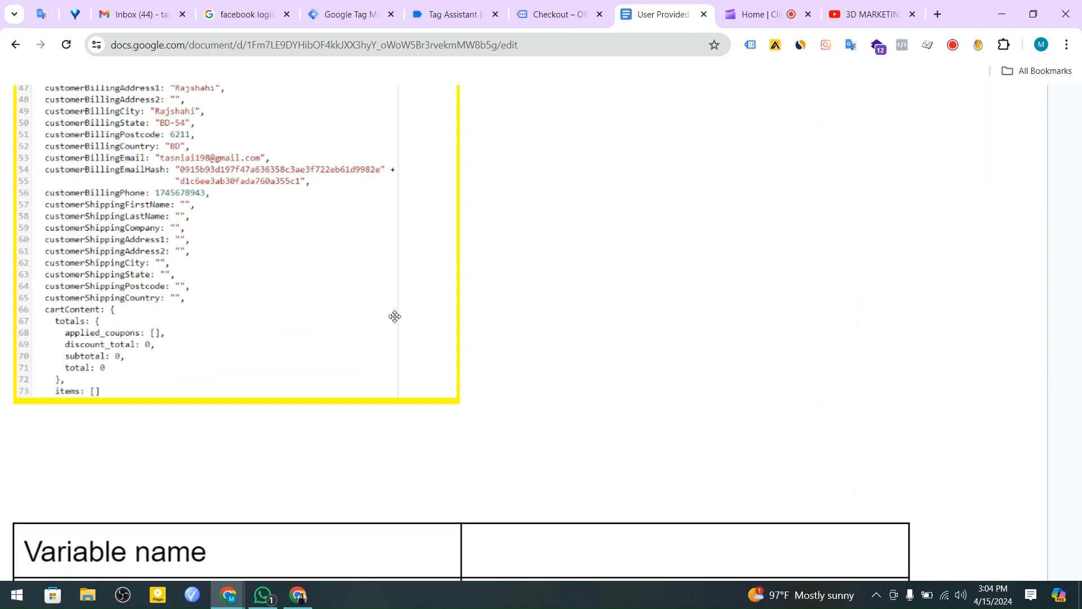
pyautogui.scroll(3, 395, 317)
pyautogui.hscroll(-3, 394, 317)
pyautogui.scroll(3, 394, 317)
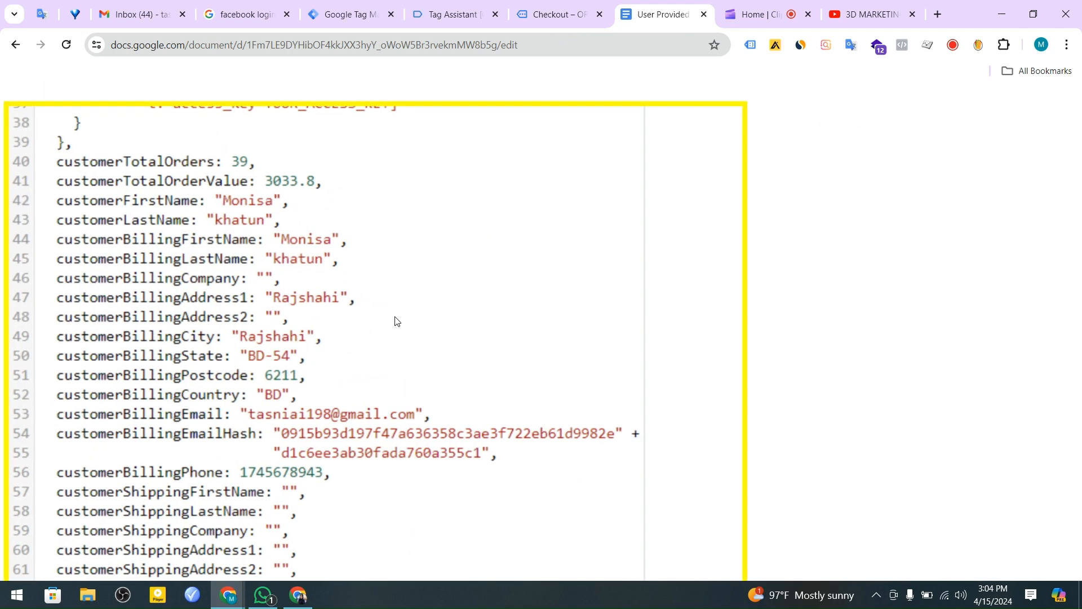
pyautogui.scroll(-2, 394, 317)
pyautogui.hscroll(-2, 395, 317)
pyautogui.scroll(-4, 395, 320)
pyautogui.scroll(3, 395, 320)
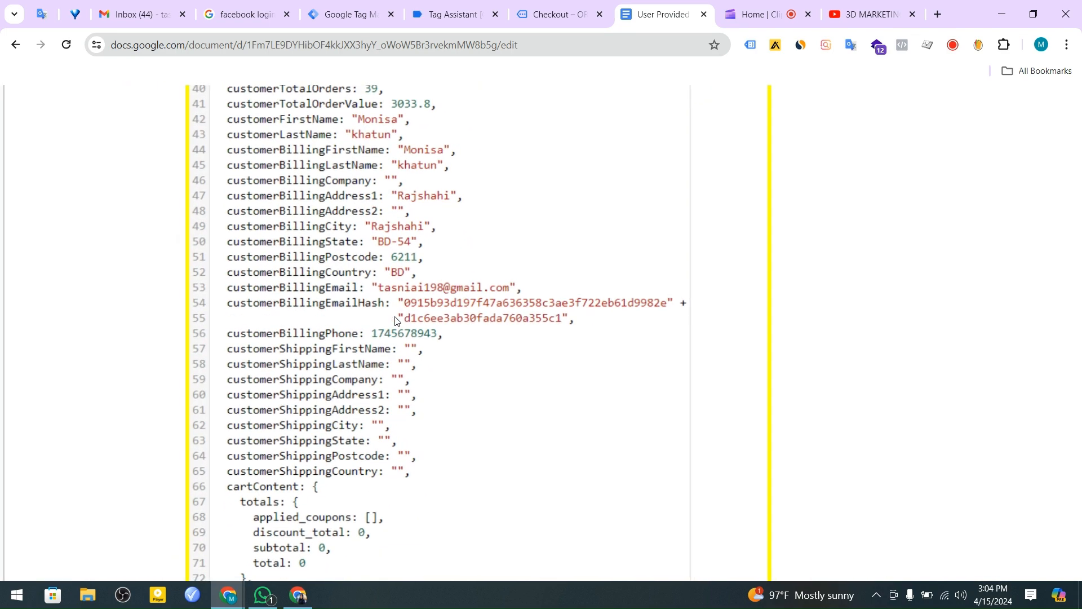
pyautogui.scroll(-4, 402, 370)
pyautogui.scroll(4, 402, 369)
pyautogui.scroll(-4, 402, 370)
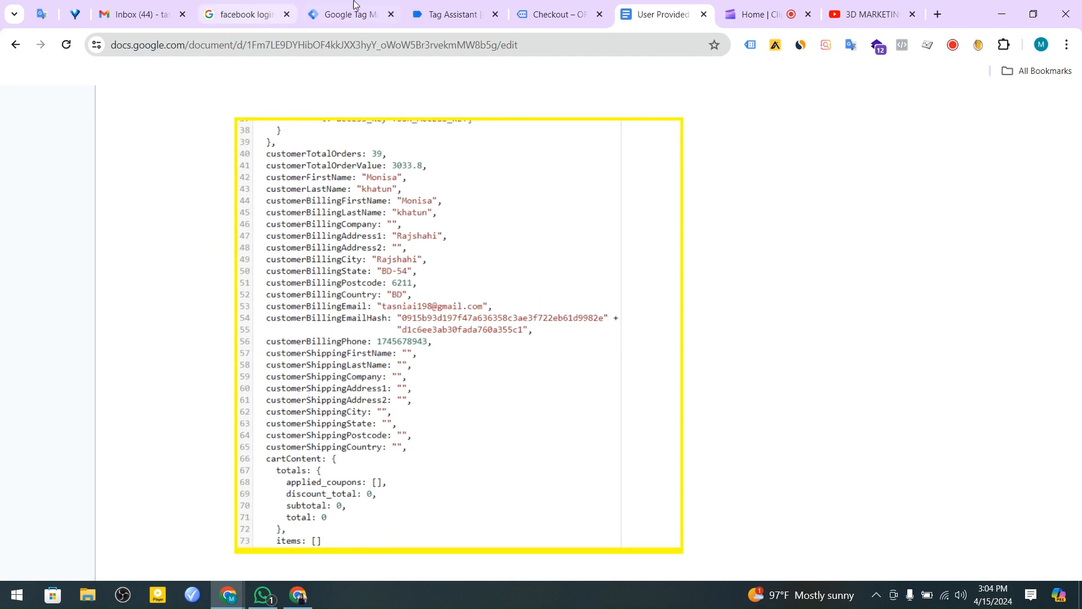
# - Return to Tag Assistant and review the purchase event's variables and the tags fired on it
pyautogui.click(448, 14)
pyautogui.click(347, 14)
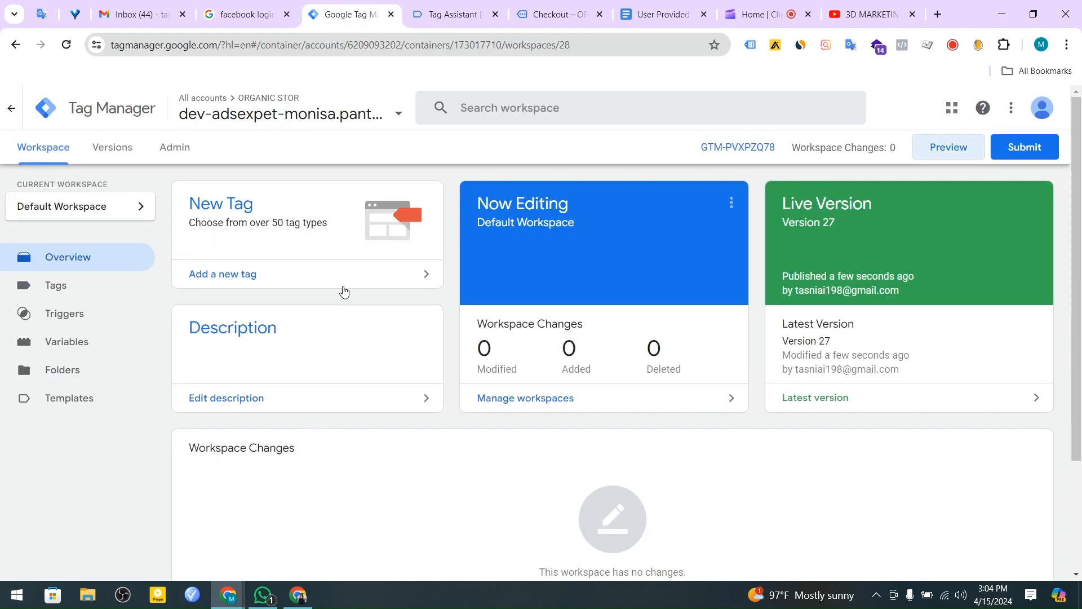
pyautogui.click(550, 14)
pyautogui.click(451, 14)
pyautogui.scroll(10, 683, 329)
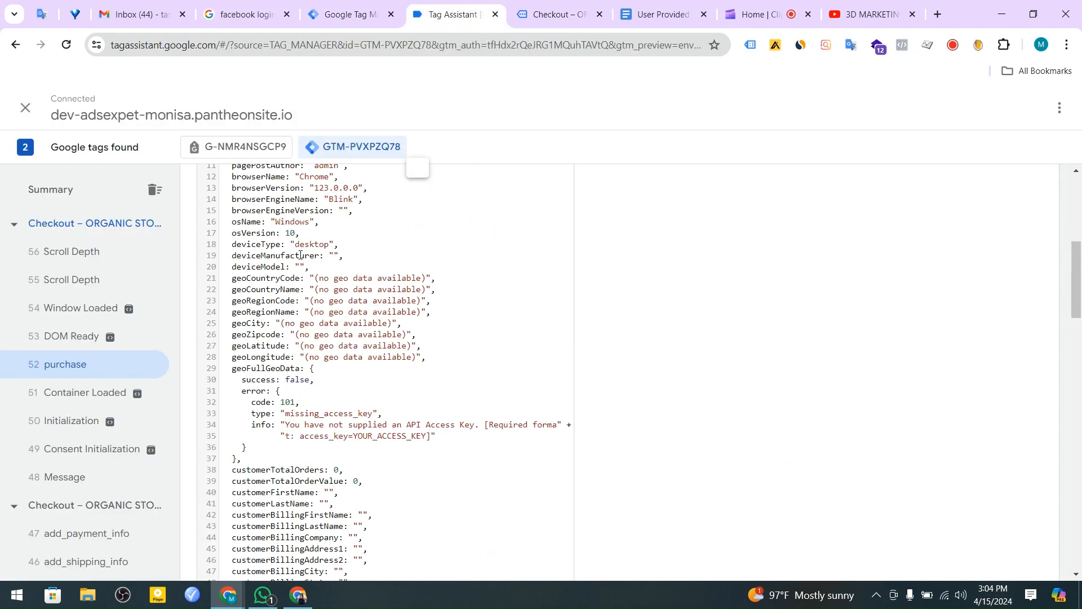
pyautogui.click(433, 348)
pyautogui.scroll(-7, 451, 416)
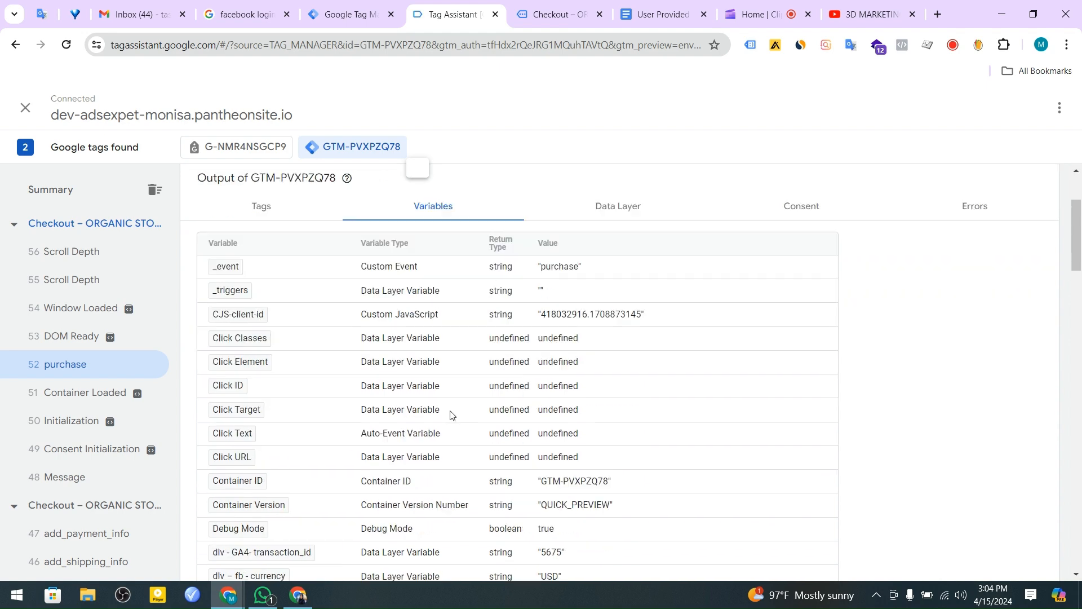
pyautogui.scroll(7, 309, 296)
pyautogui.click(262, 348)
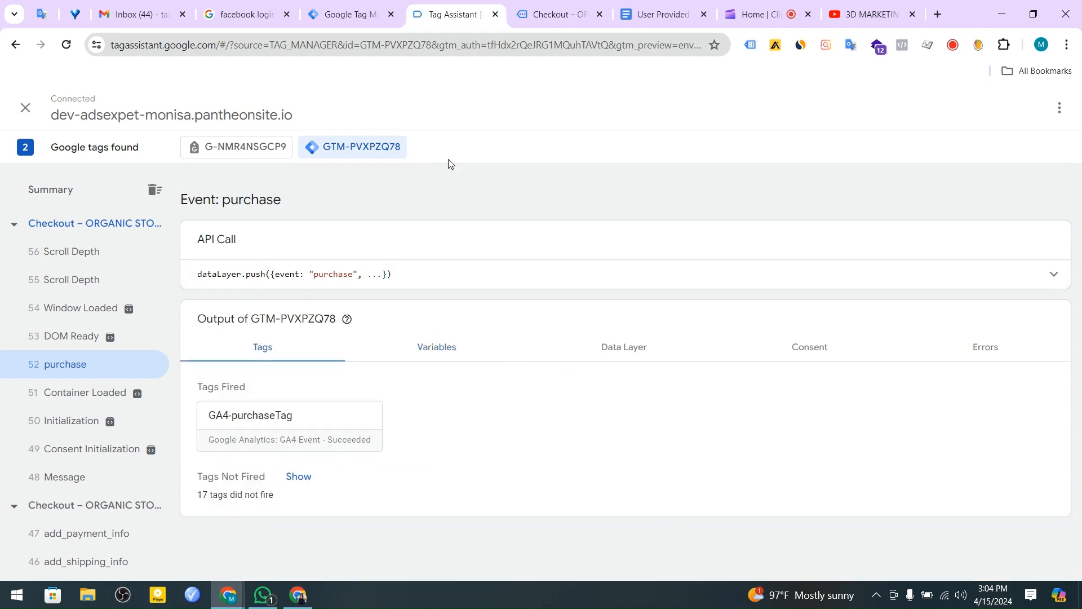
pyautogui.click(348, 14)
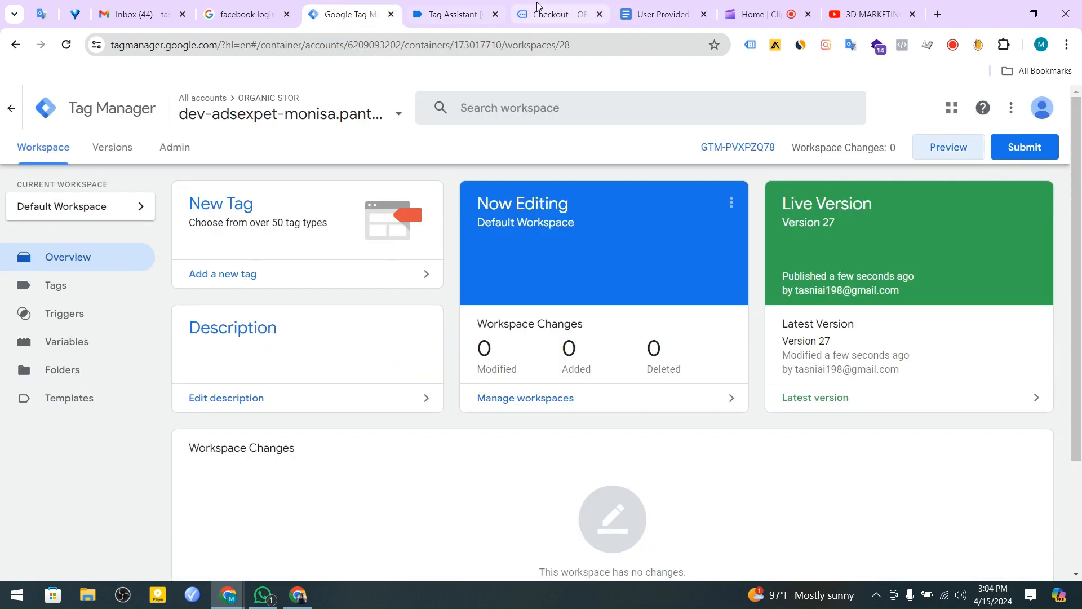
pyautogui.click(542, 15)
pyautogui.hotkey('ctrl', 'Tab')
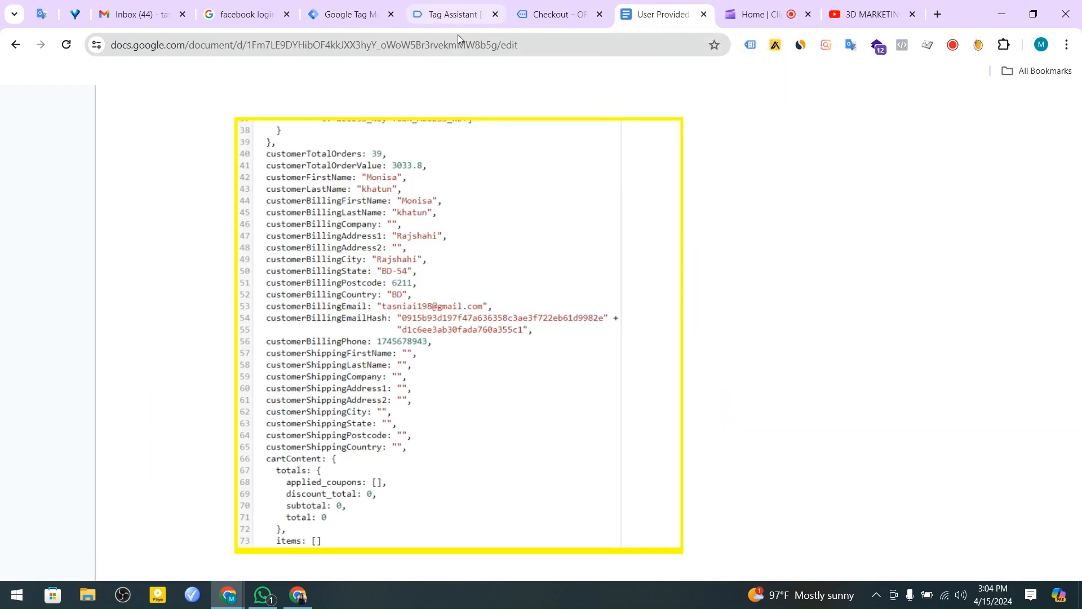
# - Return to Tag Assistant and re-examine the customer billing and shipping fields in the purchase event's data layer
pyautogui.click(453, 14)
pyautogui.click(635, 341)
pyautogui.scroll(-8, 437, 336)
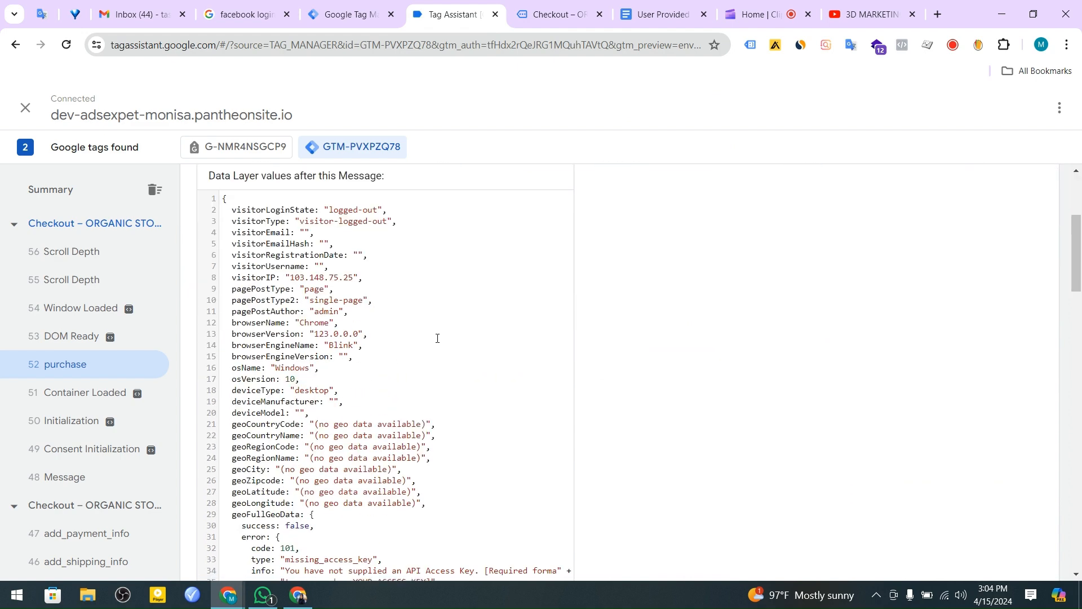
pyautogui.scroll(5, 417, 329)
pyautogui.scroll(-10, 394, 331)
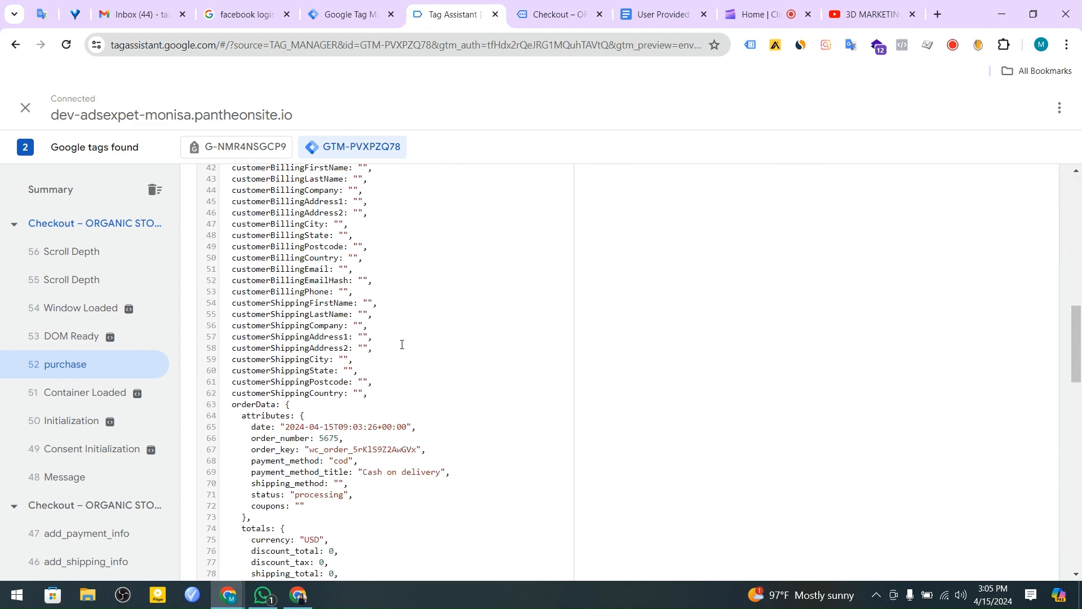
pyautogui.scroll(2, 339, 296)
pyautogui.scroll(1, 338, 296)
pyautogui.scroll(-14, 255, 300)
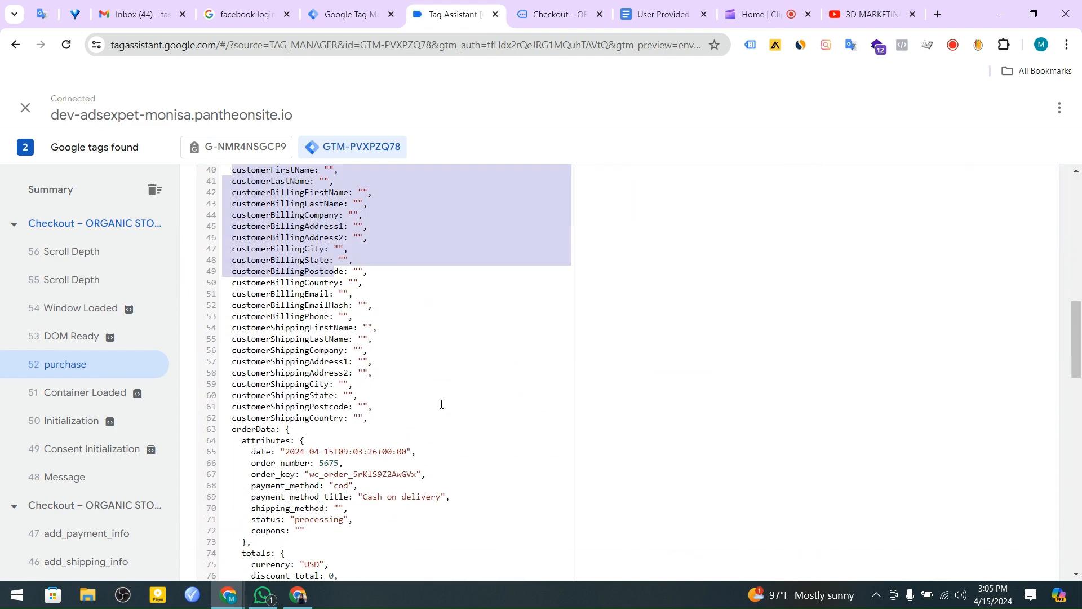
pyautogui.moveTo(223, 294); pyautogui.dragTo(394, 540)
pyautogui.click(407, 536)
pyautogui.scroll(1, 417, 499)
pyautogui.scroll(20, 416, 498)
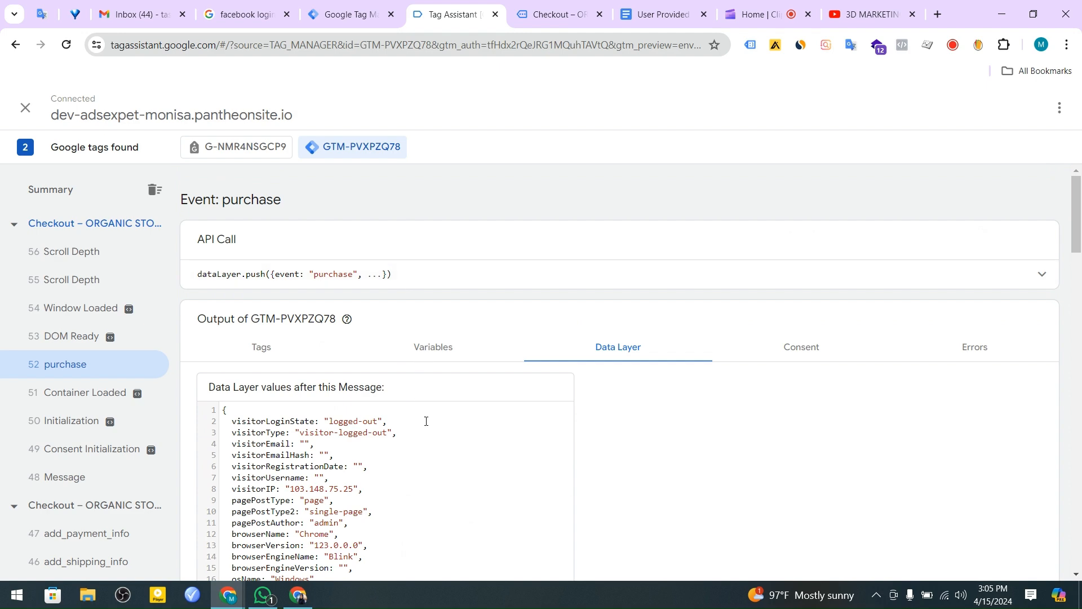
# - View the tags fired on the purchase event again
pyautogui.scroll(-1, 431, 428)
pyautogui.scroll(1, 437, 438)
pyautogui.click(259, 350)
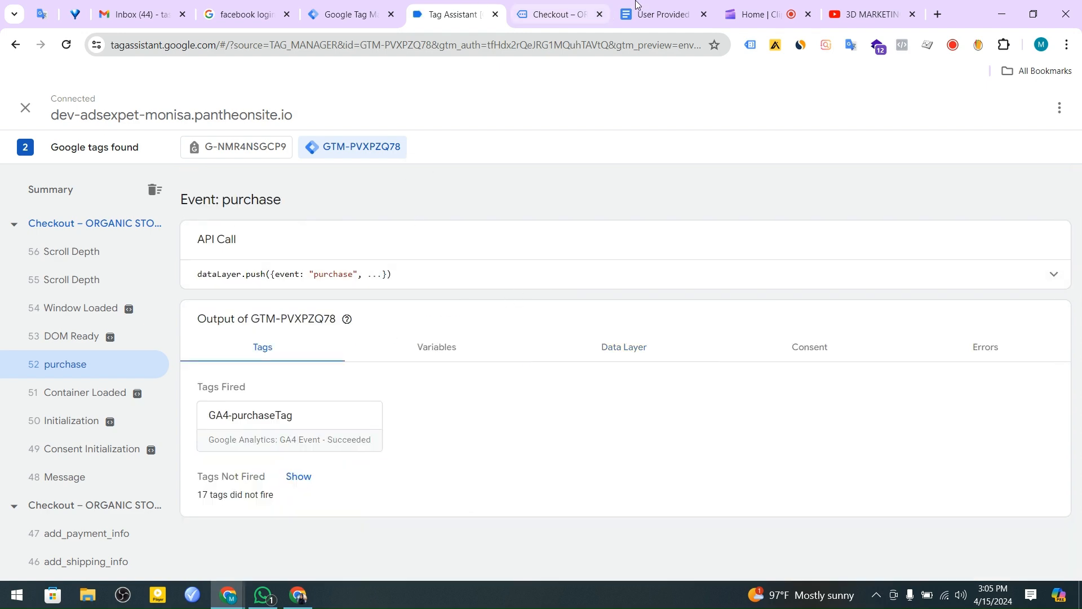
pyautogui.click(836, 7)
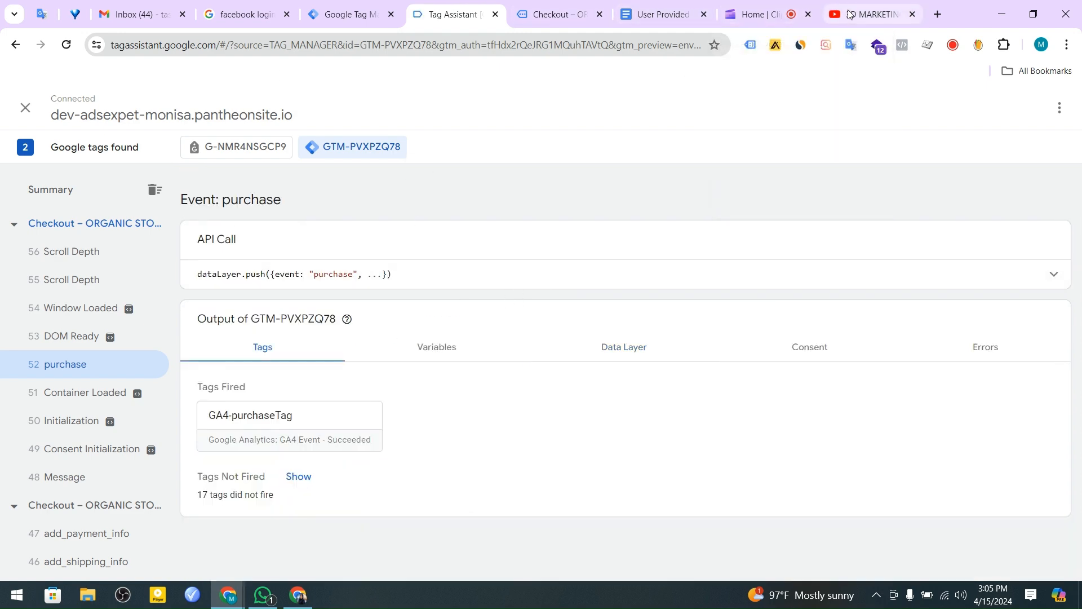